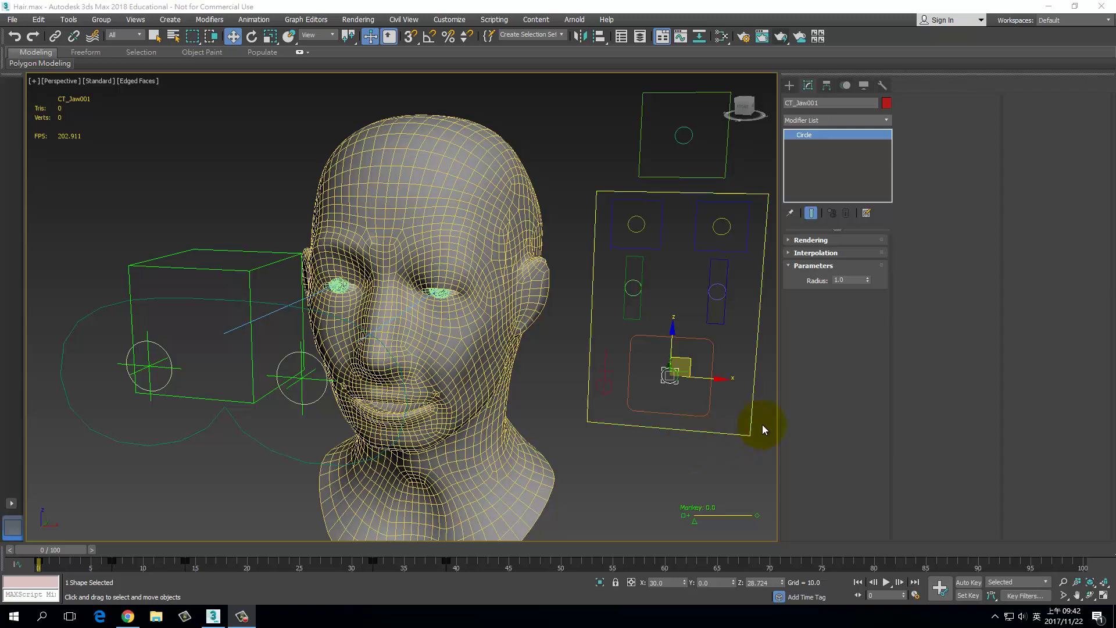
Step: Select the facial hair patch object (Object005) and add a Hair and Fur (WSM) modifier
left_click(511, 342)
left_click(451, 251)
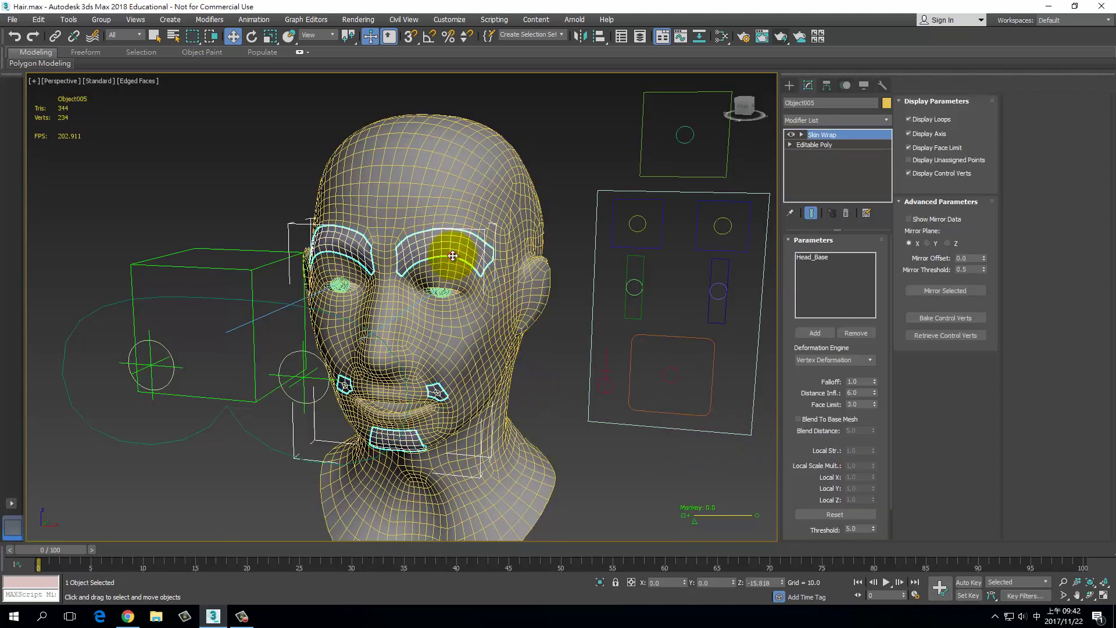
left_click(391, 313)
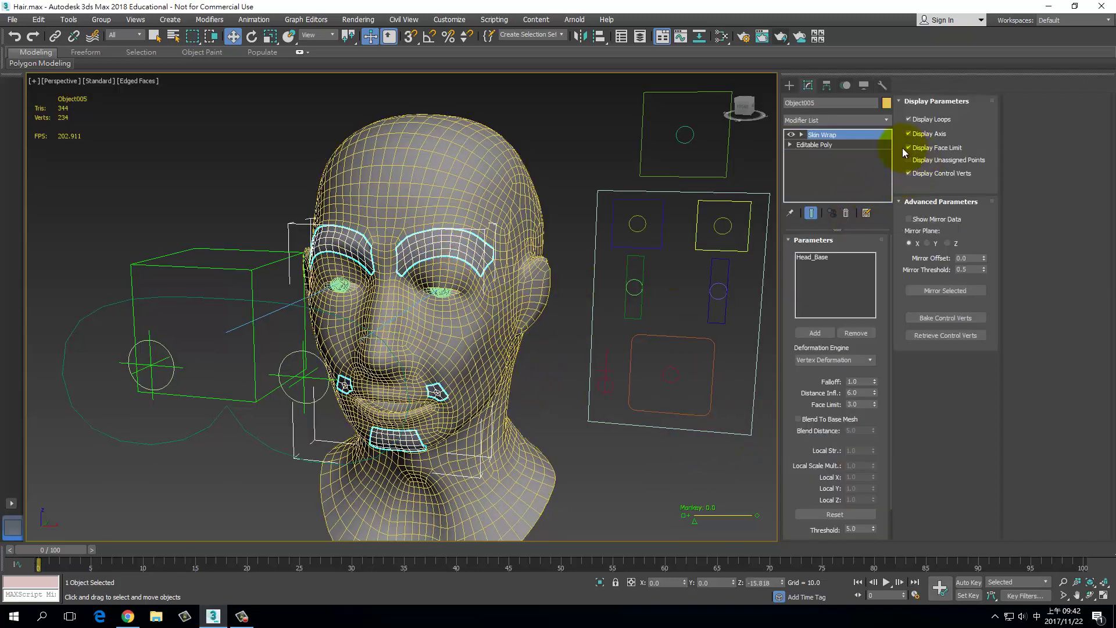
left_click(885, 120)
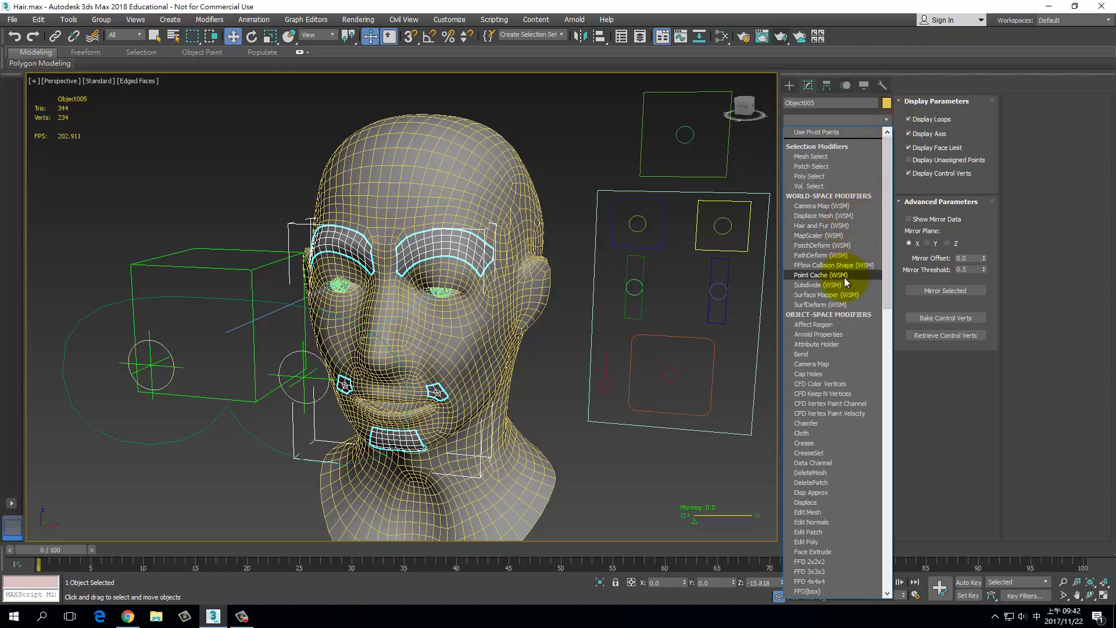
left_click(847, 230)
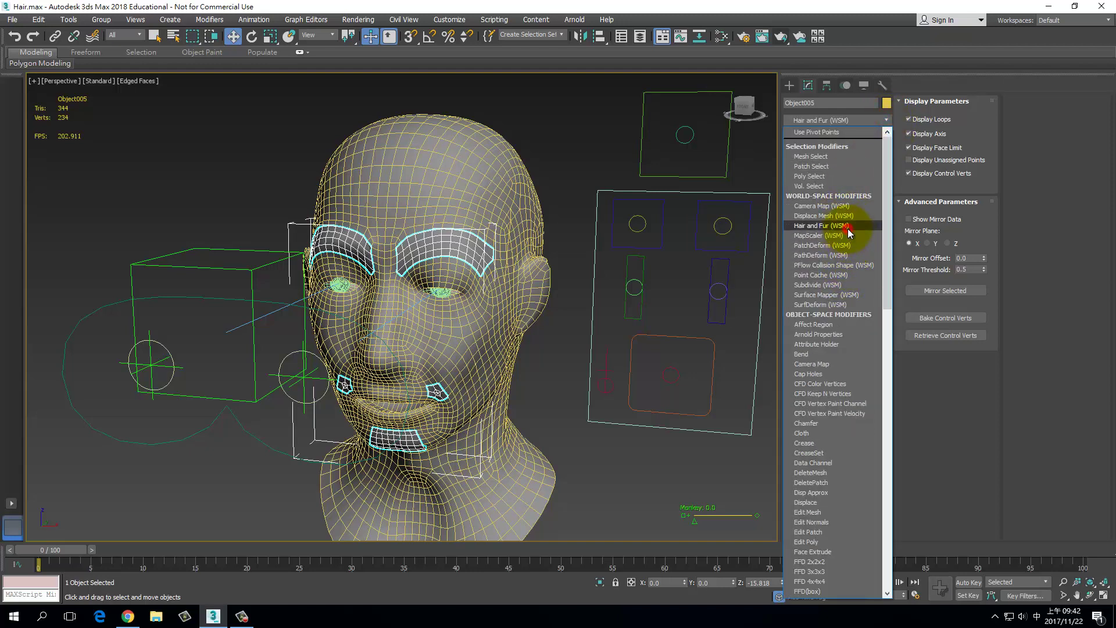
Step: Zoom and orbit in to the brow and switch to guide element selection
middle_click_drag(529, 262, 518, 236)
scroll(514, 263, "up", 5)
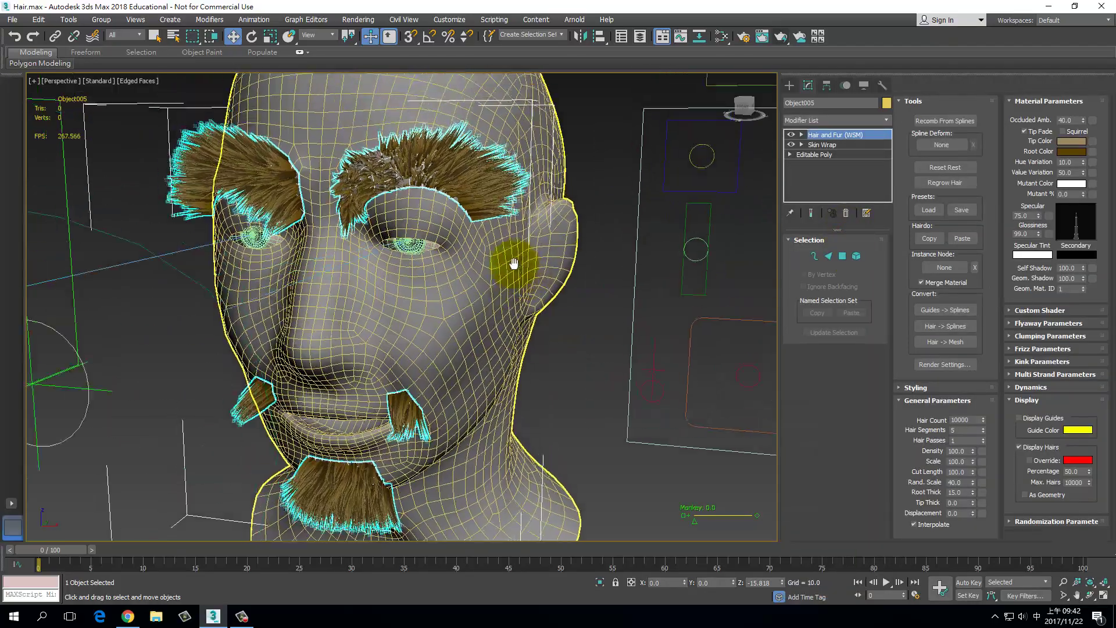
mouse_move(448, 237)
middle_mouse_down("alt")
mouse_move(374, 194)
mouse_move(441, 215)
middle_mouse_up("alt")
scroll(378, 200, "up", 3)
scroll(388, 202, "up", 2)
left_click(857, 256)
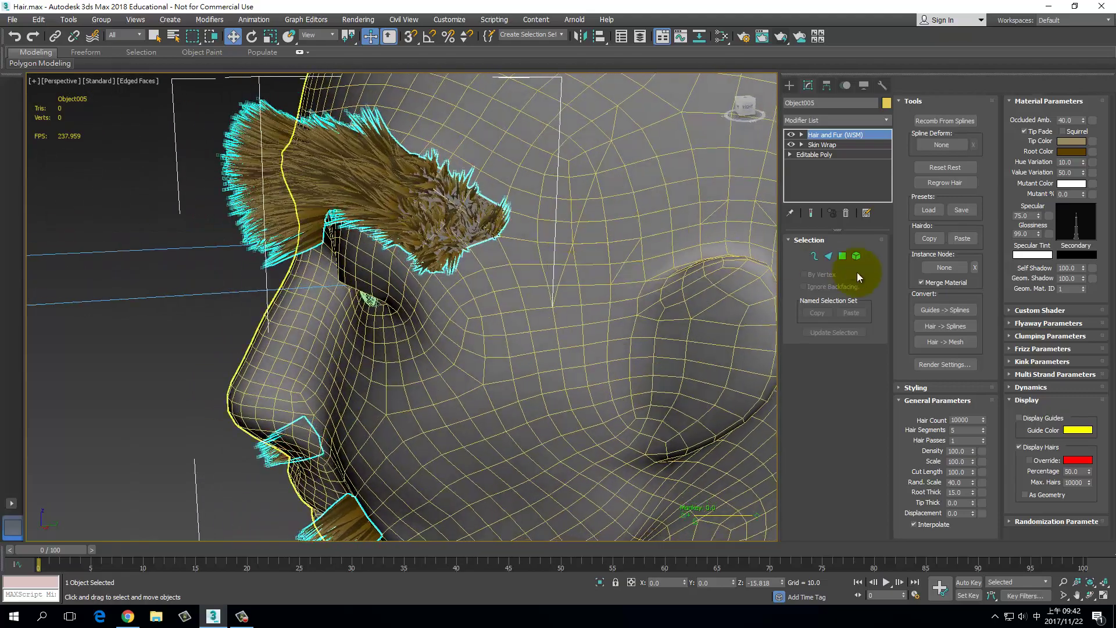
Step: Comb the left and right eyebrow guides into curved strands in Style Hair mode
left_click(814, 256)
left_click_drag(516, 237, 502, 213)
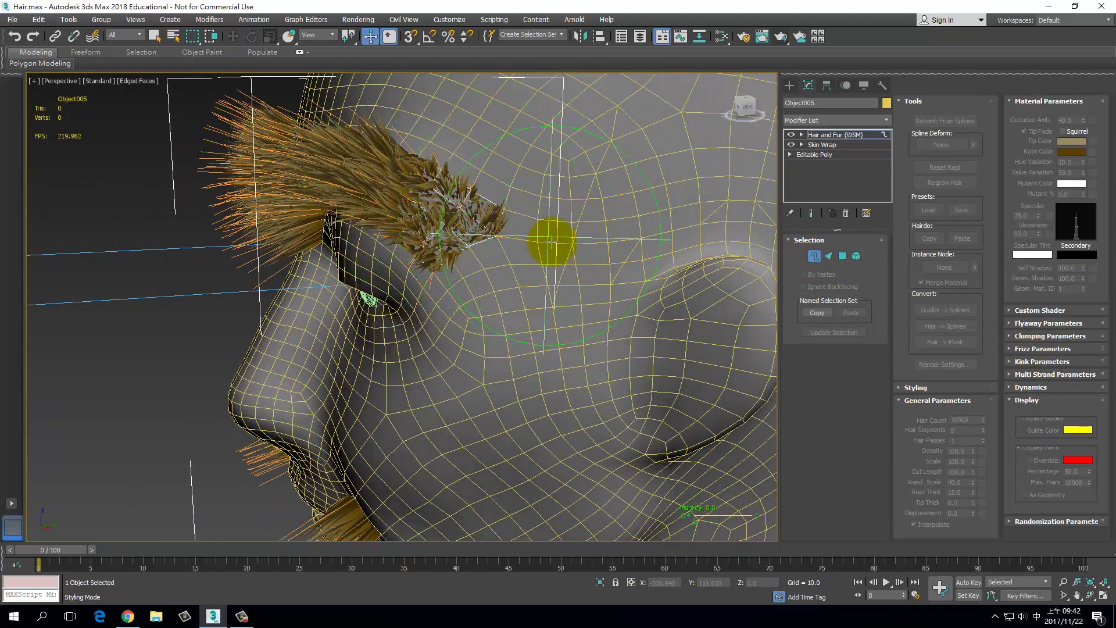
mouse_move(548, 244)
middle_mouse_down("alt")
mouse_move(745, 244)
mouse_move(548, 235)
middle_mouse_up("alt")
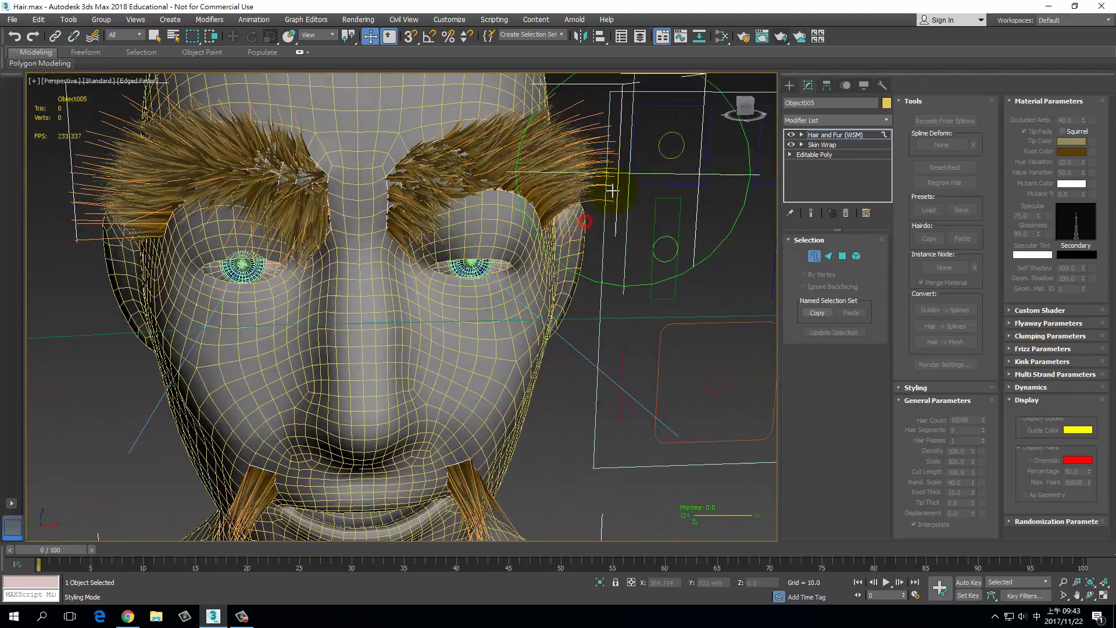
left_click_drag(579, 225, 588, 211)
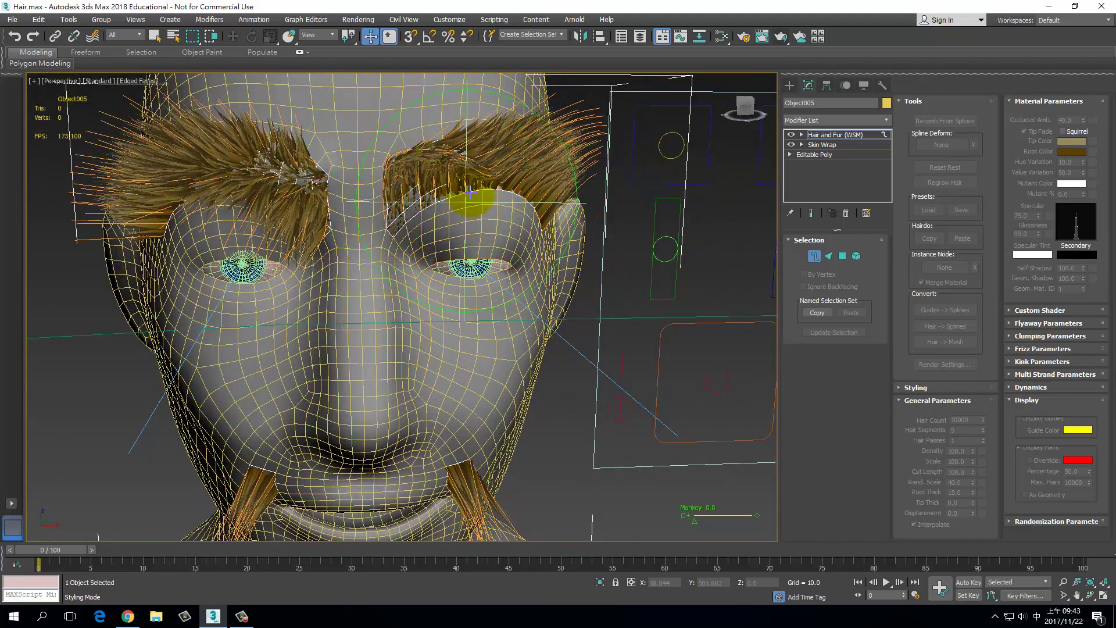
middle_click_drag(461, 299, 320, 172, "alt")
mouse_move(319, 172)
left_mouse_down()
mouse_move(379, 192)
mouse_move(219, 137)
mouse_move(161, 95)
left_mouse_up()
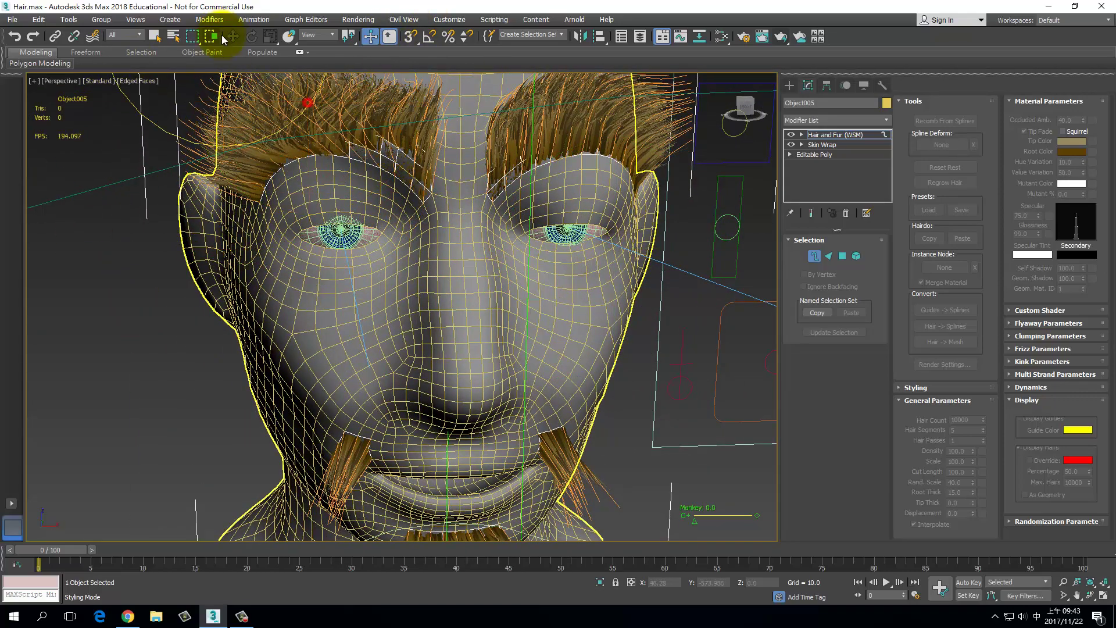
middle_click_drag(518, 349, 632, 324, "alt")
scroll(631, 324, "up", 5)
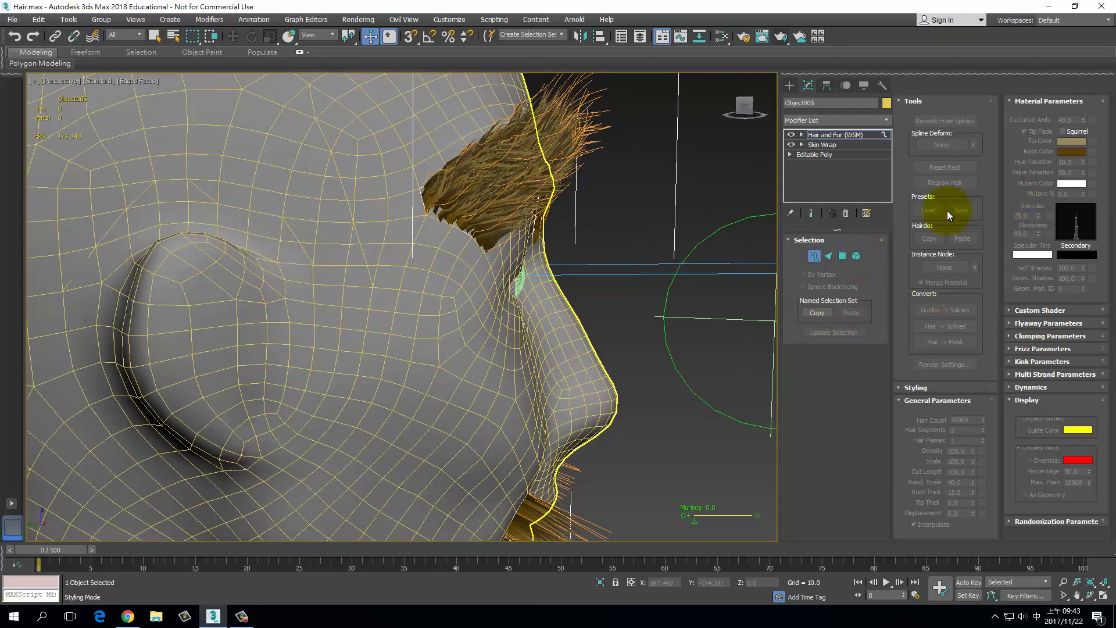
left_click(815, 256)
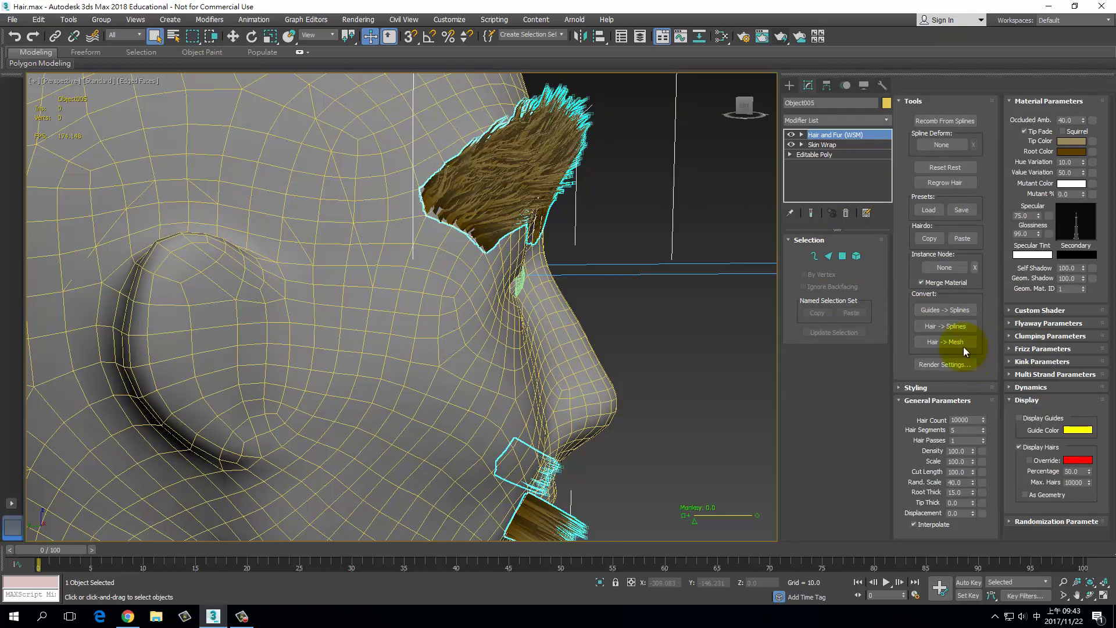
Step: Regrow the hair to discard the combing, then delete Hair and Fur from the stack
left_click(945, 182)
scroll(510, 336, "down", 5)
mouse_move(590, 326)
middle_mouse_down("alt")
mouse_move(501, 344)
mouse_move(590, 332)
middle_mouse_up("alt")
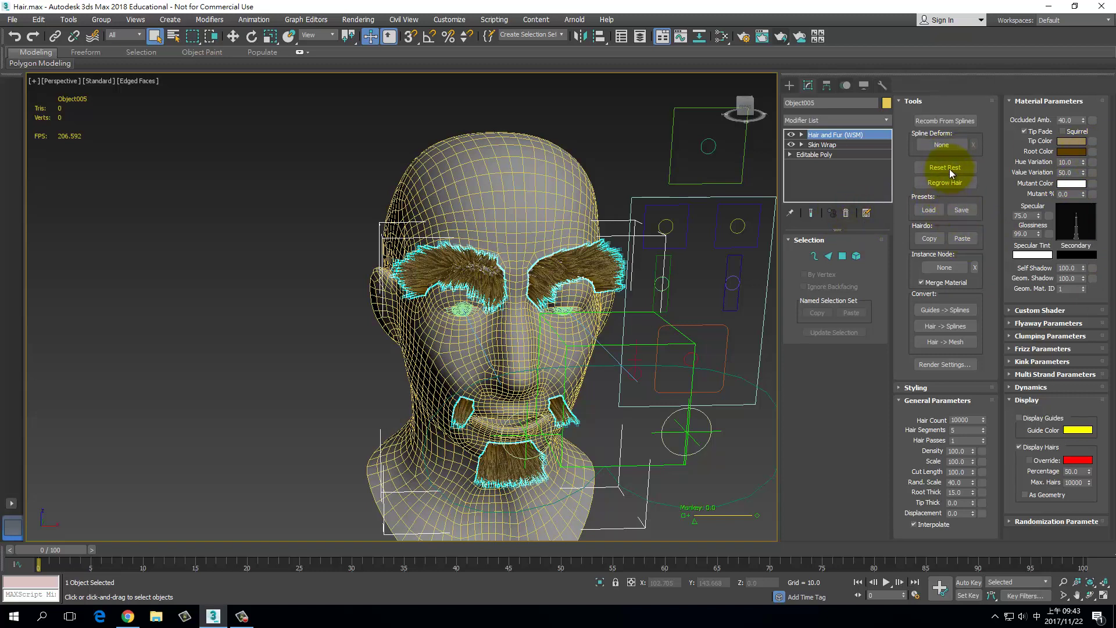
left_click(847, 214)
Step: Isolate the brow and facial-hair patches, zoom in, and scroll the Modifier List to its end
scroll(581, 268, "up", 3)
scroll(553, 261, "up", 3)
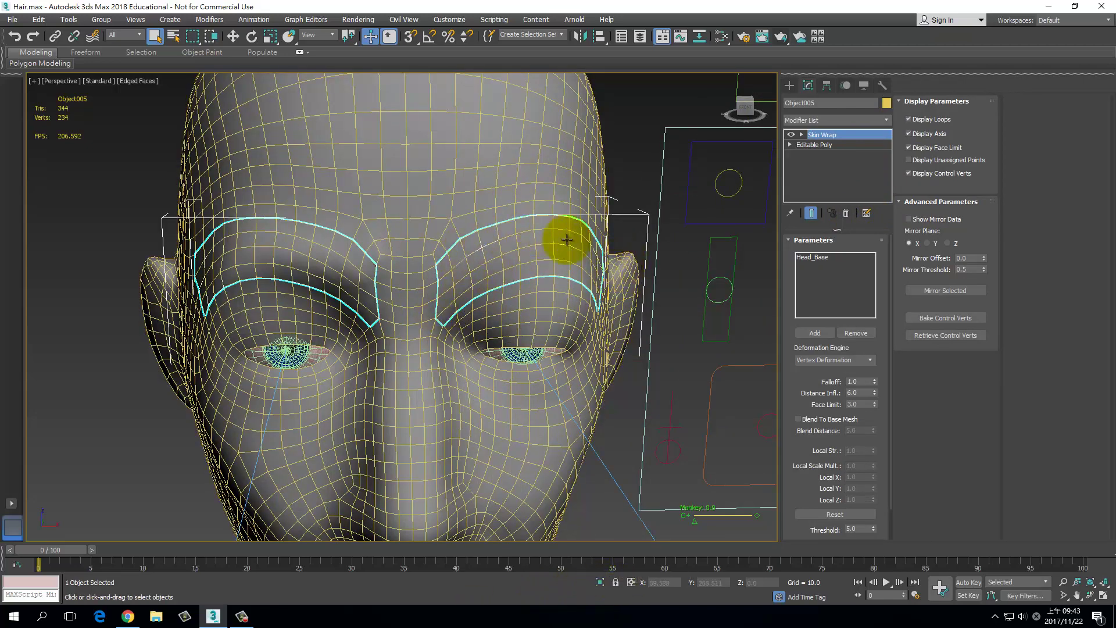
left_click(600, 582)
scroll(562, 303, "up", 1)
scroll(555, 302, "up", 1)
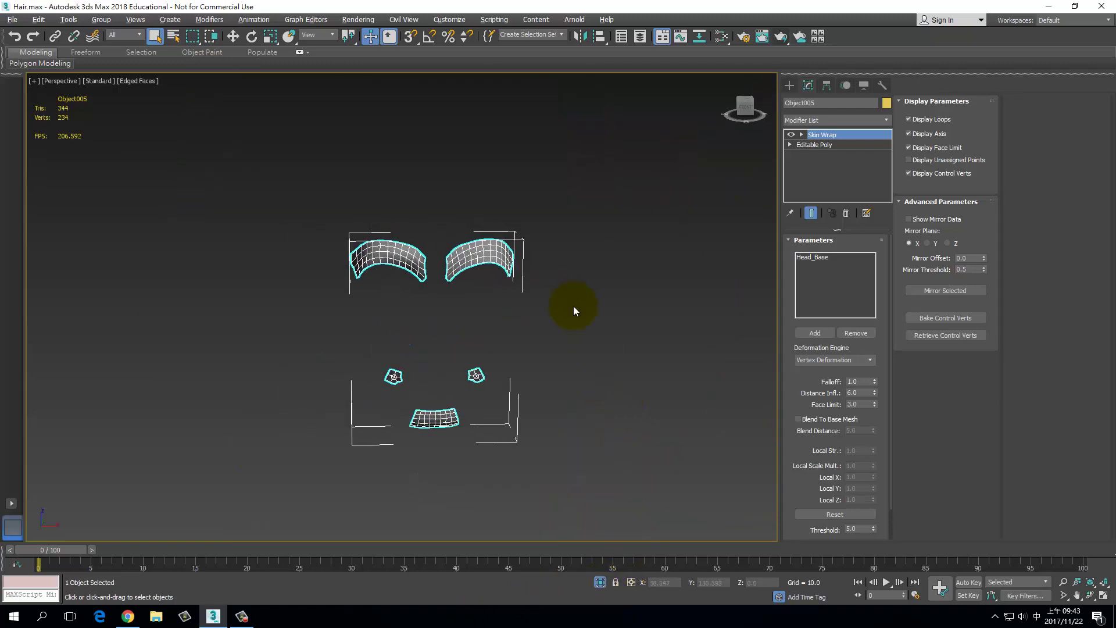
scroll(573, 307, "up", 2)
scroll(566, 269, "up", 2)
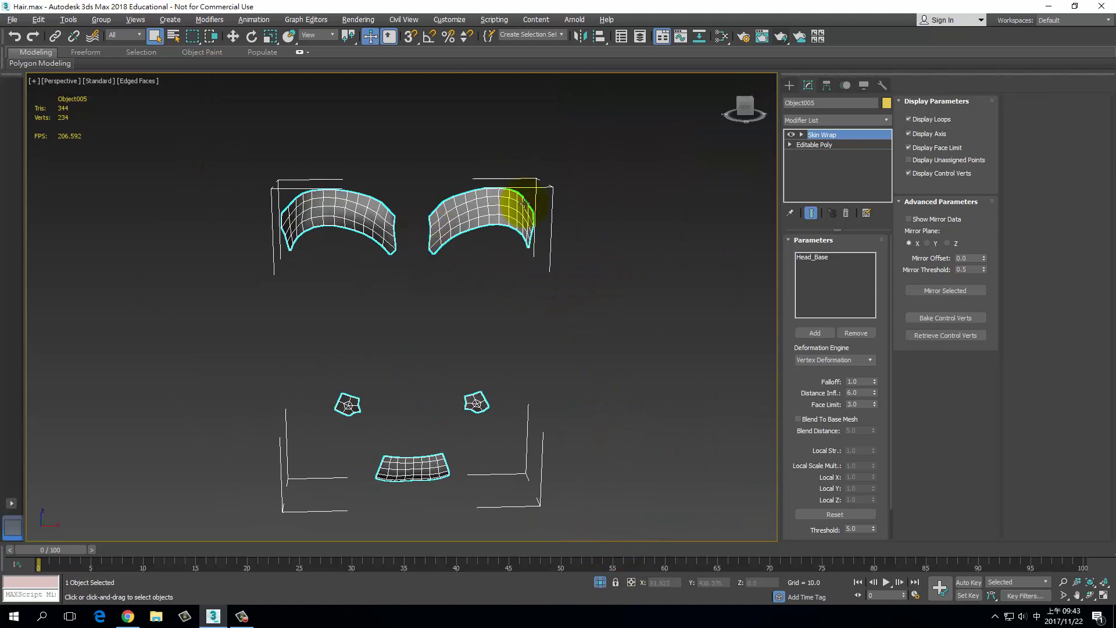
left_click(887, 120)
left_click_drag(884, 153, 887, 441)
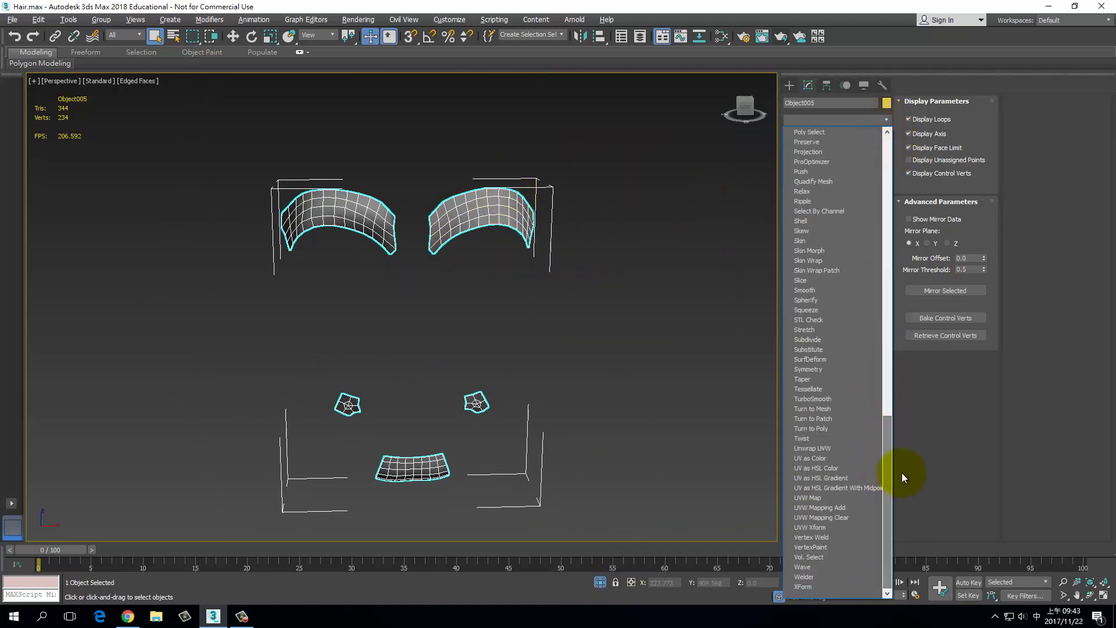
Step: Add a VertexPaint modifier, move its floater, and set vertex colour display to Unshaded
left_click(835, 546)
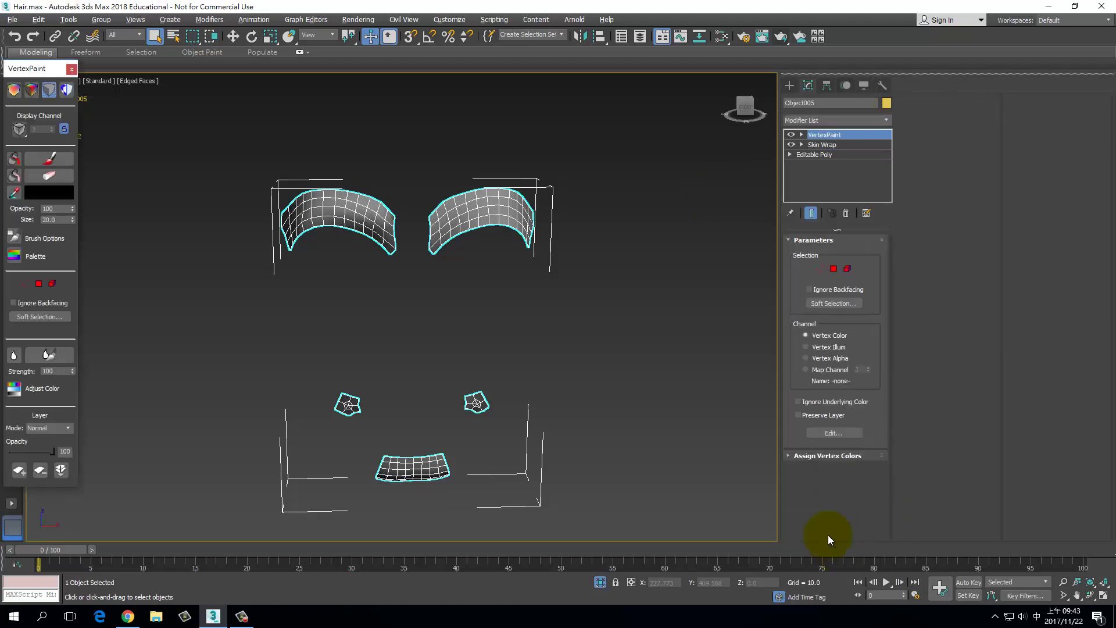
left_click_drag(46, 72, 147, 105)
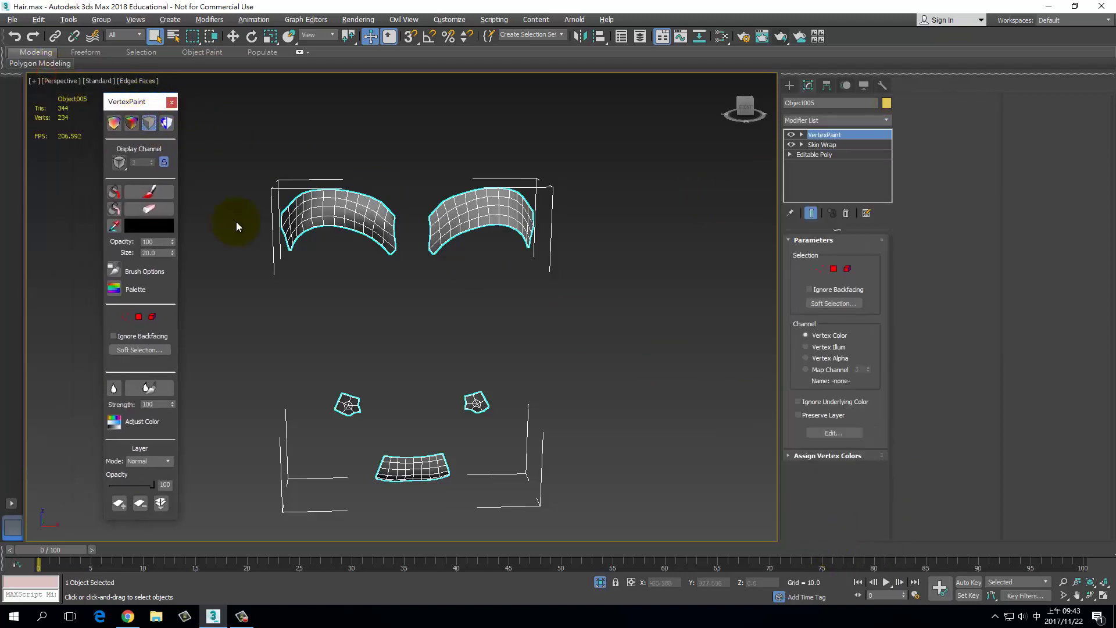
left_click(114, 123)
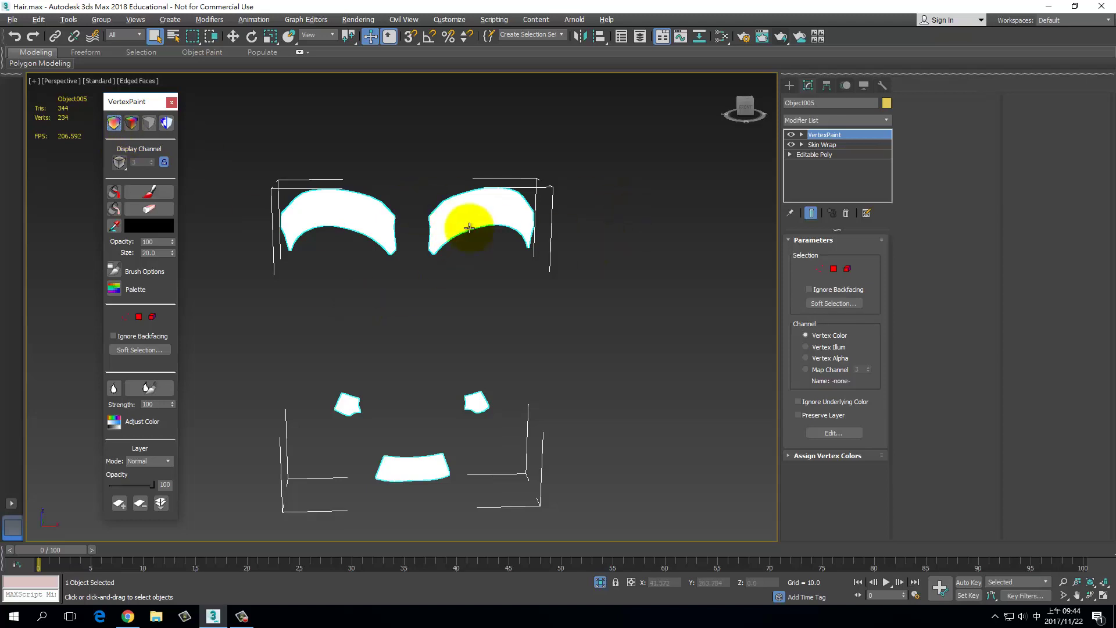
Step: Activate the black Paint brush with shaded vertex colours and enlarge the brush slightly
left_click(159, 193)
scroll(421, 258, "up", 5)
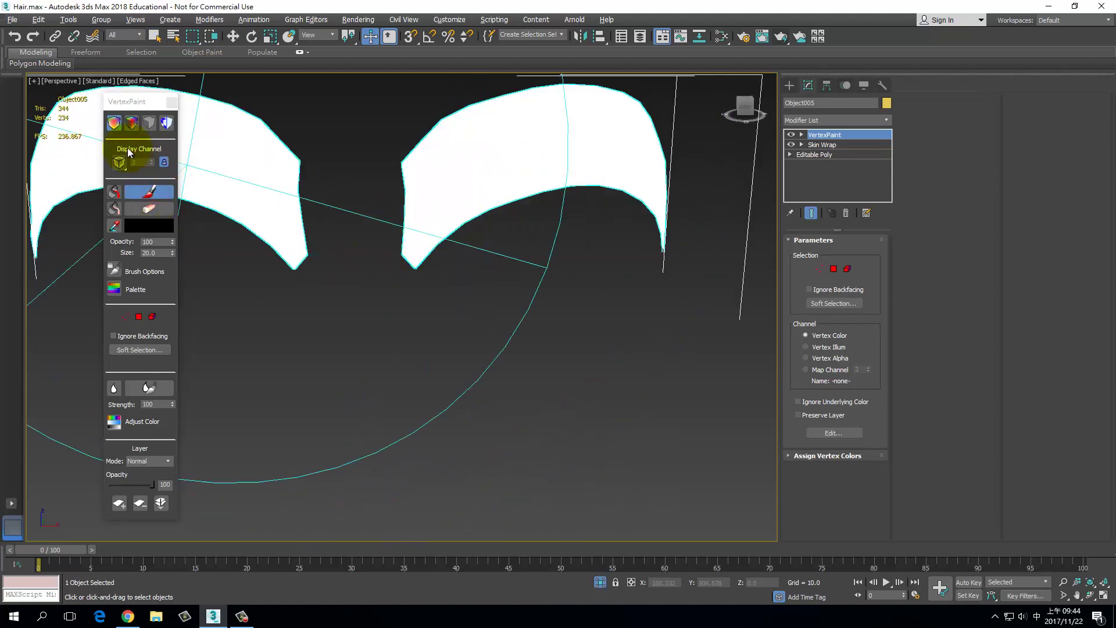
left_click(133, 123)
scroll(453, 233, "down", 5)
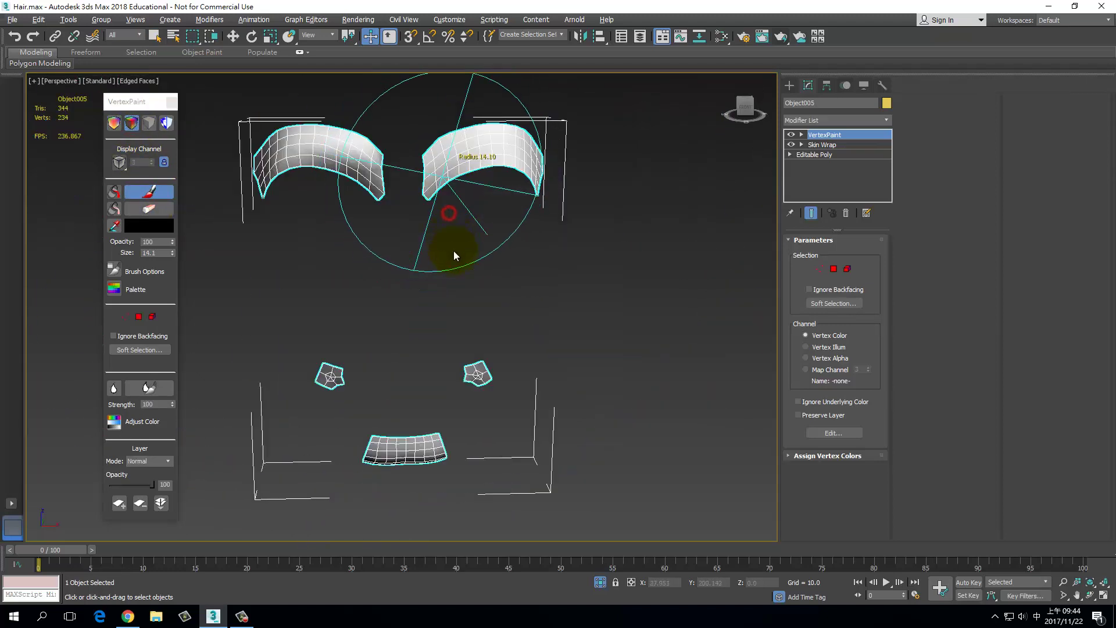
left_click(438, 200)
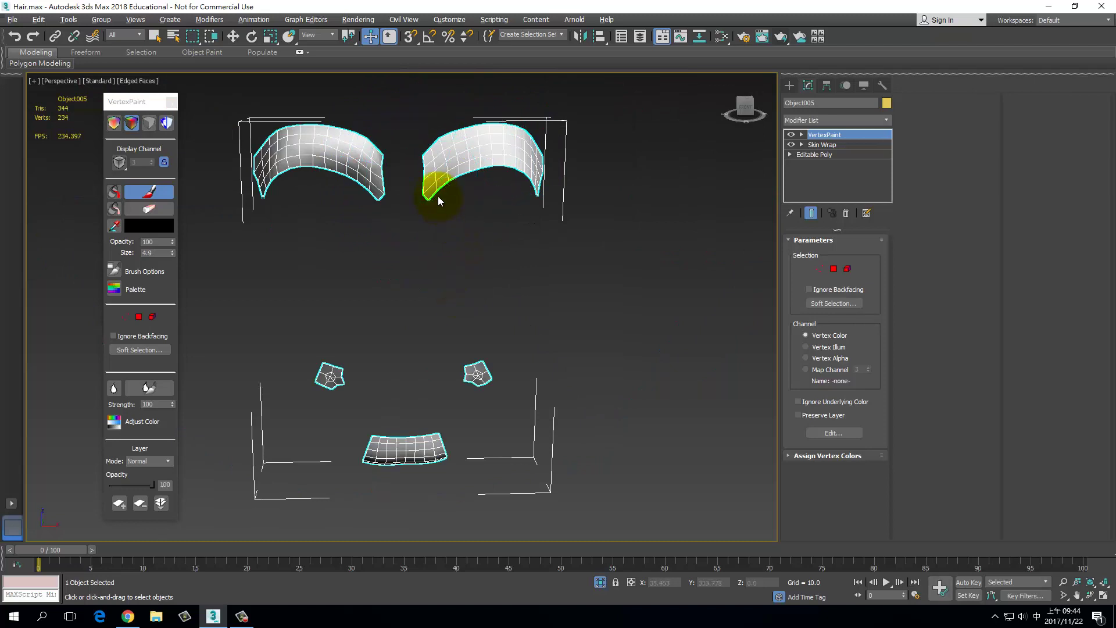
left_click_drag(439, 201, 433, 198, "ctrl+shift")
Step: Return to unshaded display and paint black along the eyebrow patch's tip and lower edge
scroll(432, 217, "up", 3)
scroll(435, 249, "up", 2)
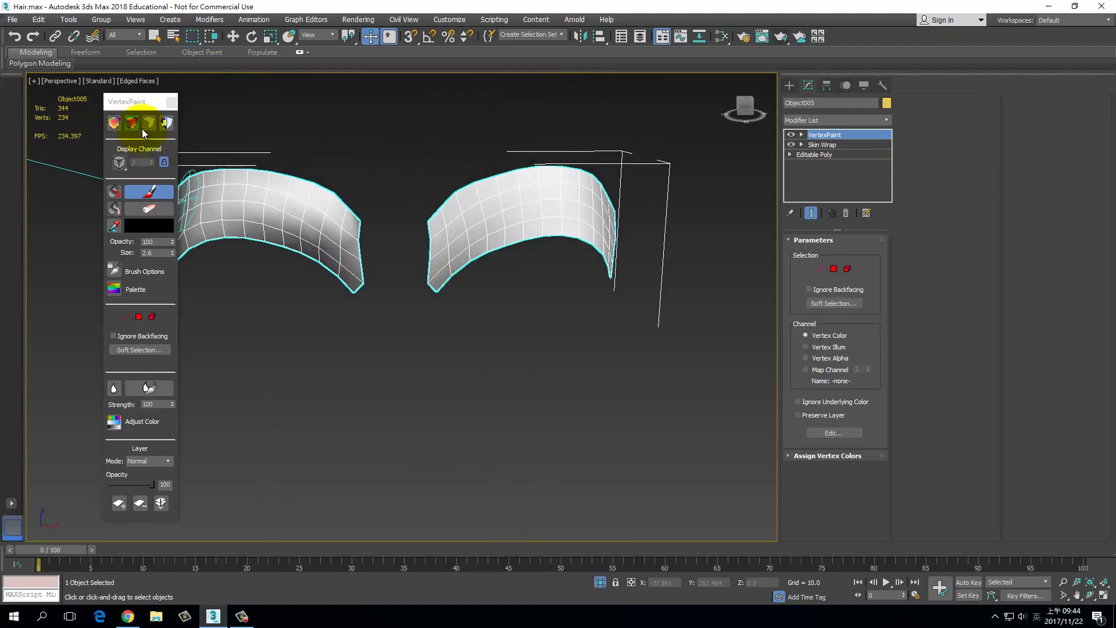
left_click(150, 124)
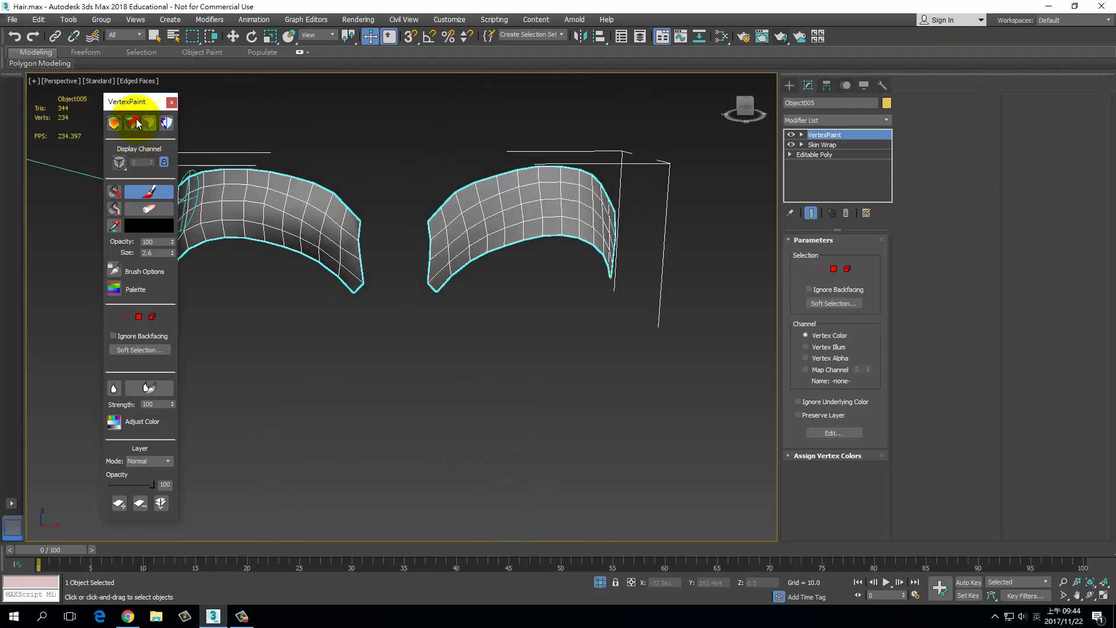
left_click(137, 123)
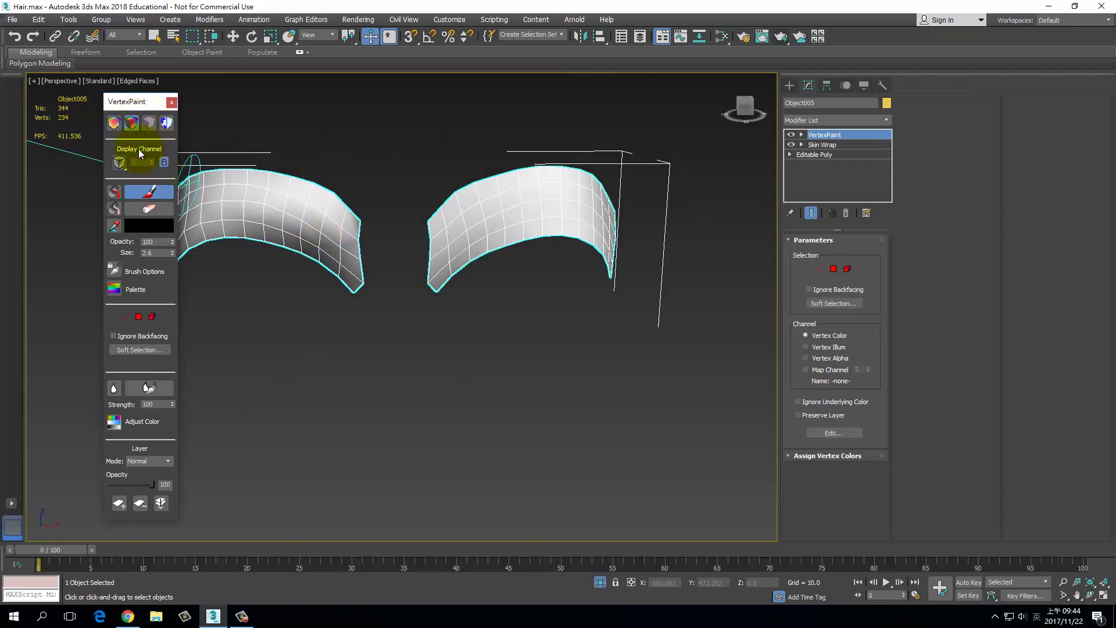
left_click(114, 125)
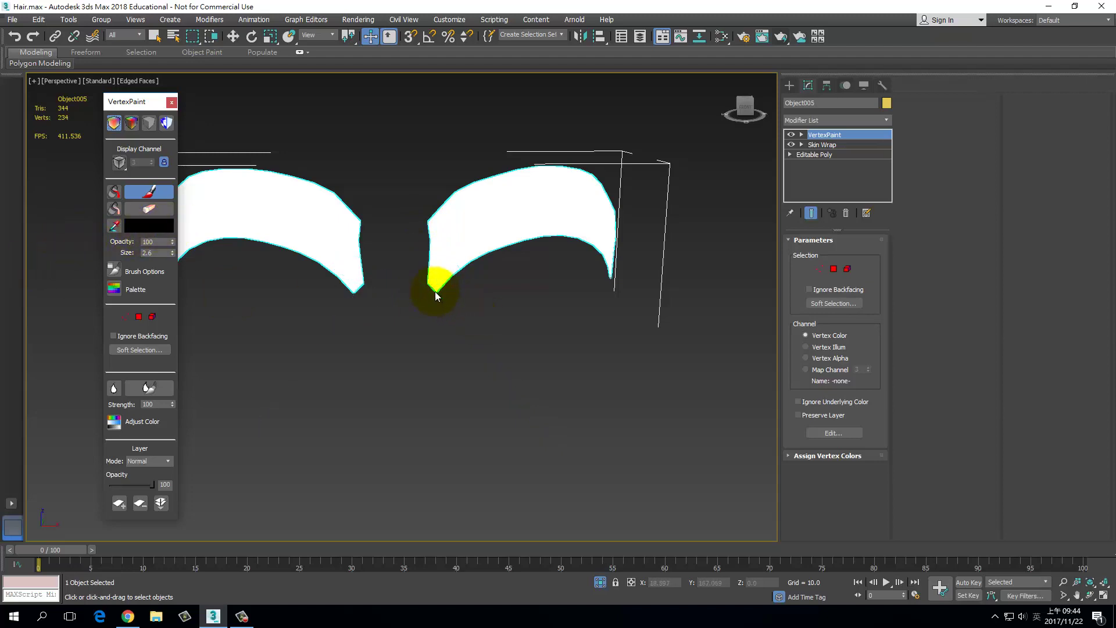
mouse_move(436, 287)
left_mouse_down()
mouse_move(465, 282)
mouse_move(448, 269)
mouse_move(559, 234)
mouse_move(605, 249)
left_mouse_up()
mouse_move(615, 284)
middle_mouse_down("alt")
mouse_move(593, 305)
mouse_move(619, 329)
middle_mouse_up("alt")
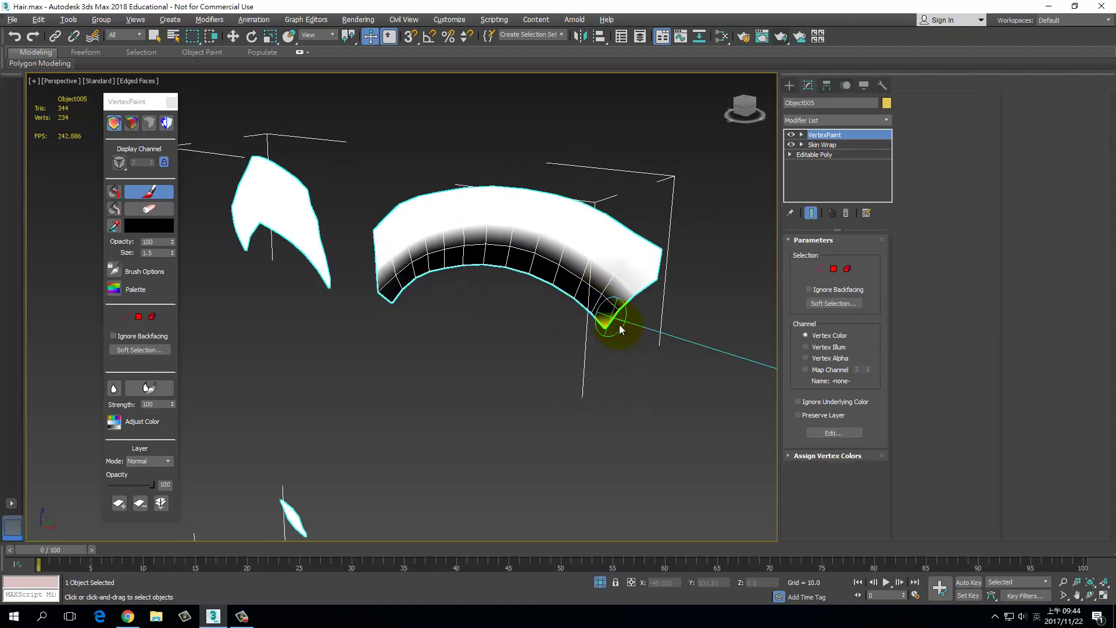
left_click_drag(604, 334, 611, 312)
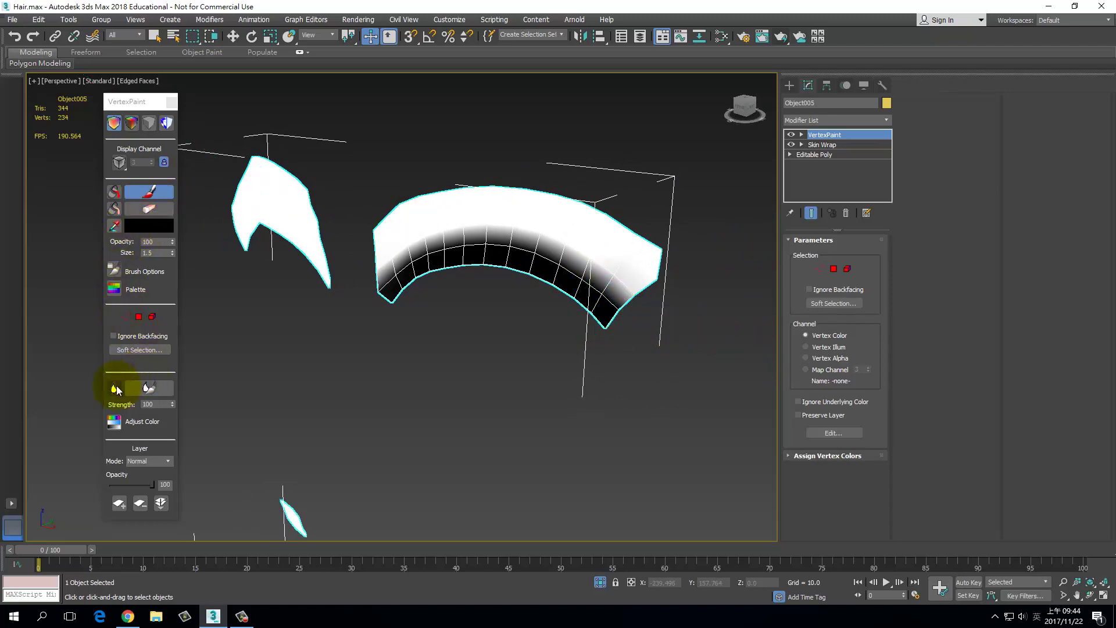
Step: Blur the brow band into a gradient, then paint the curved piece's tip and edges black
left_click(156, 389)
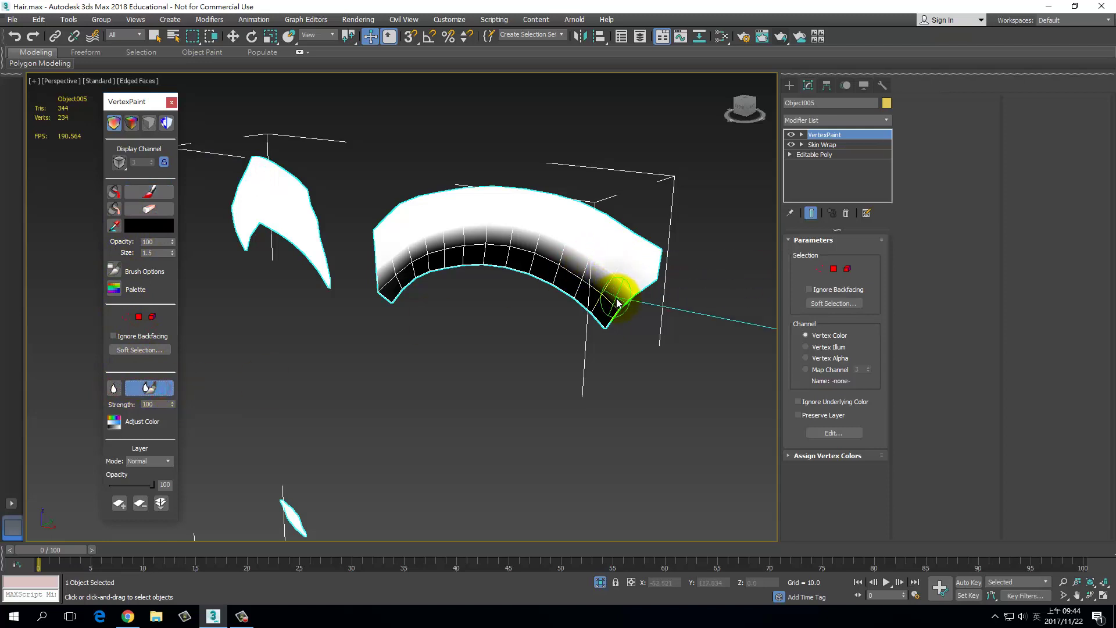
mouse_move(599, 286)
left_mouse_down()
mouse_move(433, 249)
mouse_move(401, 266)
mouse_move(625, 353)
left_mouse_up()
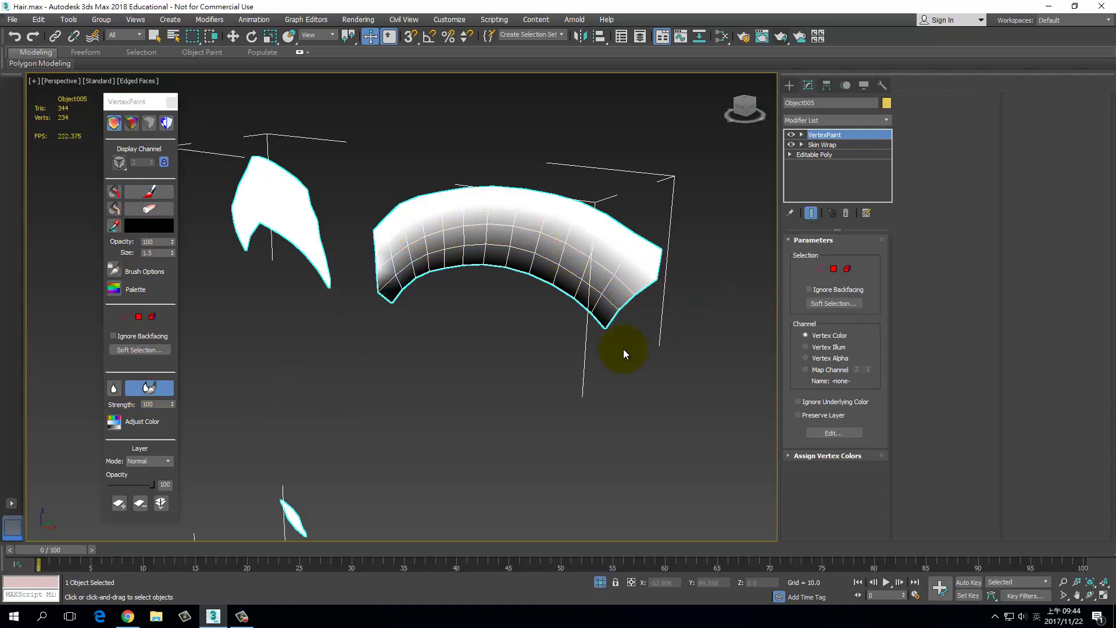
left_click(158, 192)
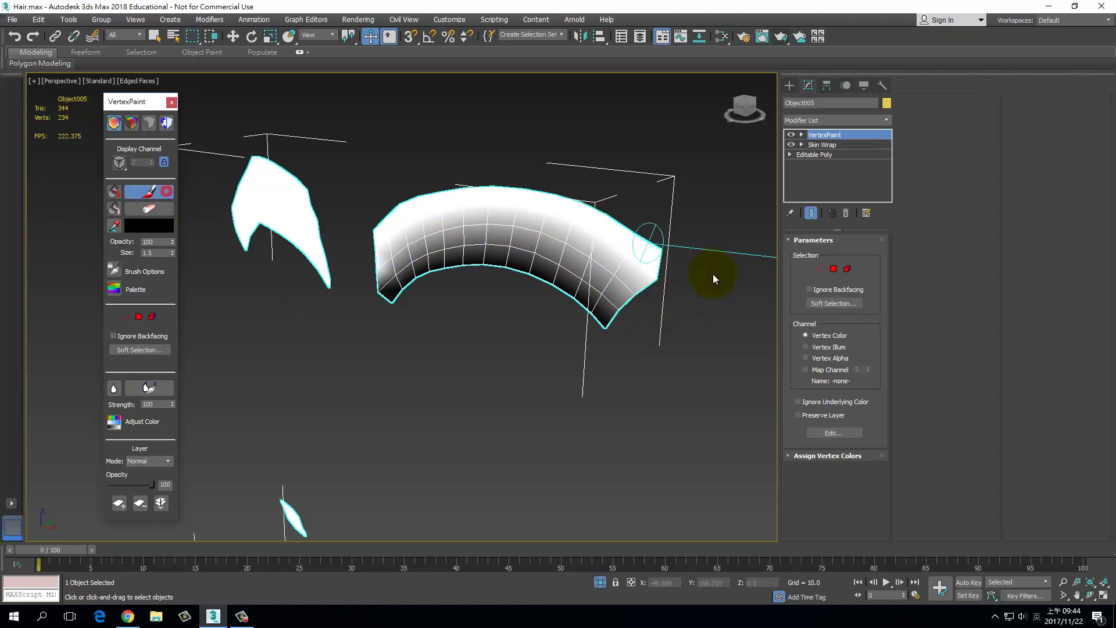
left_click_drag(617, 313, 648, 262)
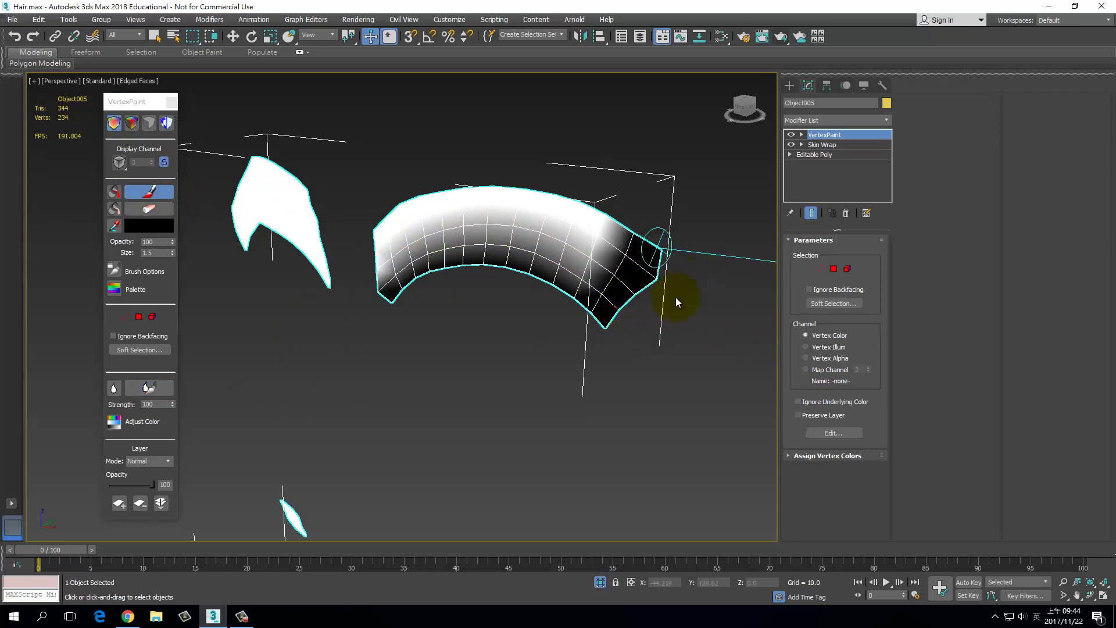
middle_click_drag(673, 294, 673, 282, "alt")
mouse_move(623, 253)
left_mouse_down()
mouse_move(538, 249)
mouse_move(424, 267)
mouse_move(419, 317)
left_mouse_up()
middle_click_drag(415, 334, 632, 299)
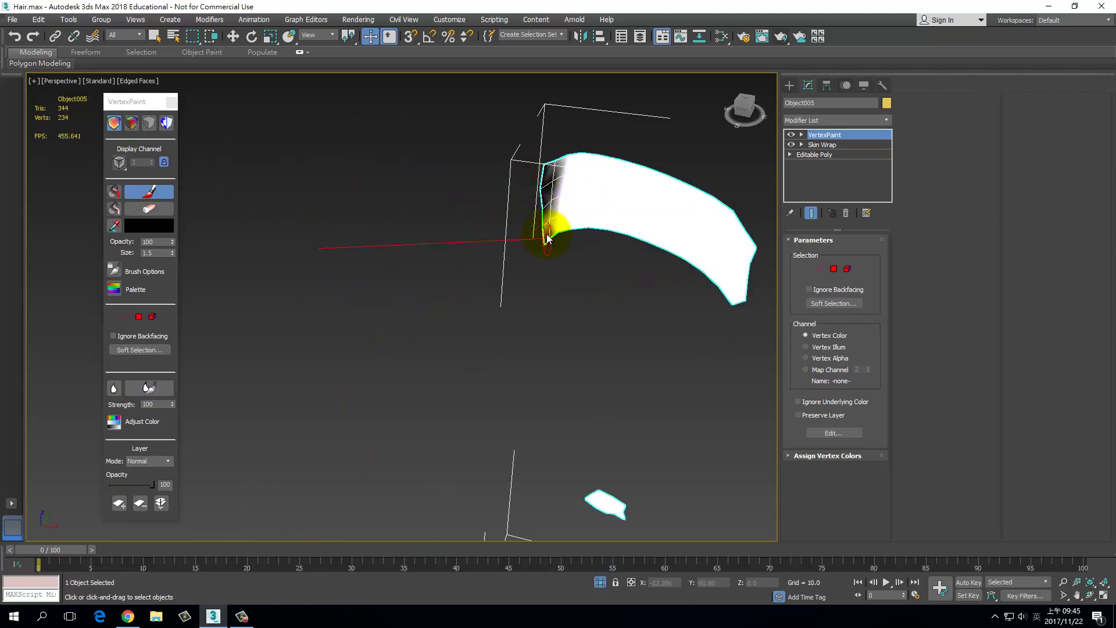
mouse_move(547, 237)
left_mouse_down()
mouse_move(597, 229)
mouse_move(665, 256)
mouse_move(671, 243)
mouse_move(723, 263)
mouse_move(707, 277)
mouse_move(735, 299)
mouse_move(747, 262)
mouse_move(742, 218)
mouse_move(734, 238)
mouse_move(710, 199)
mouse_move(660, 174)
mouse_move(574, 157)
mouse_move(561, 169)
mouse_move(543, 162)
mouse_move(704, 202)
mouse_move(611, 169)
mouse_move(775, 249)
mouse_move(727, 217)
mouse_move(674, 407)
left_mouse_up()
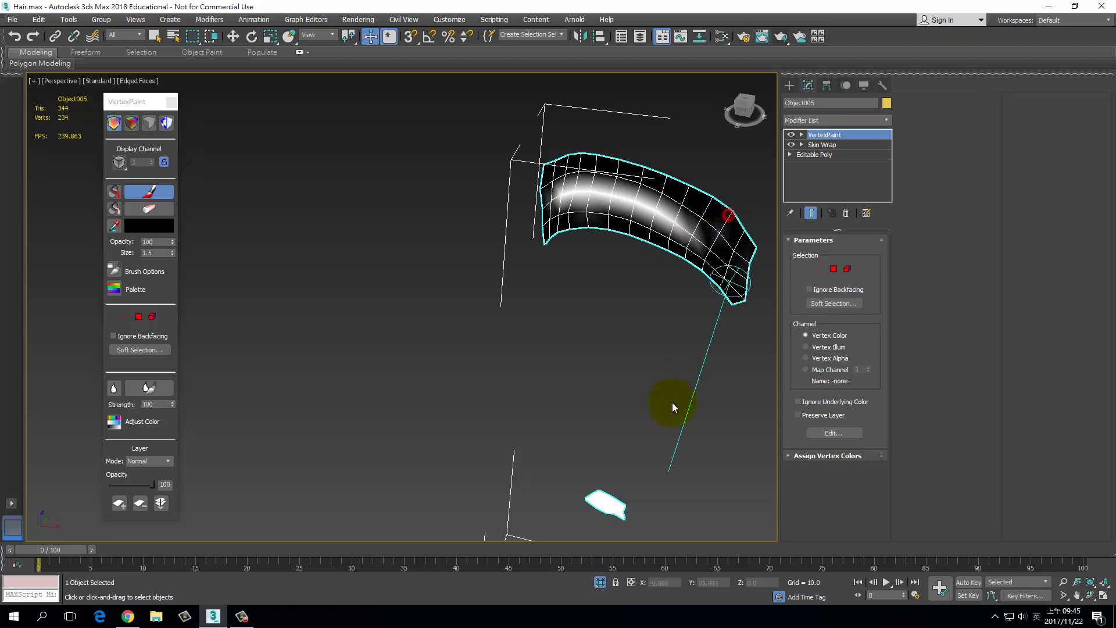
Step: Paint both small side pieces and the bottom patch's upper strip black
mouse_move(674, 407)
middle_mouse_down("alt")
mouse_move(535, 336)
mouse_move(573, 291)
mouse_move(372, 334)
middle_mouse_up("alt")
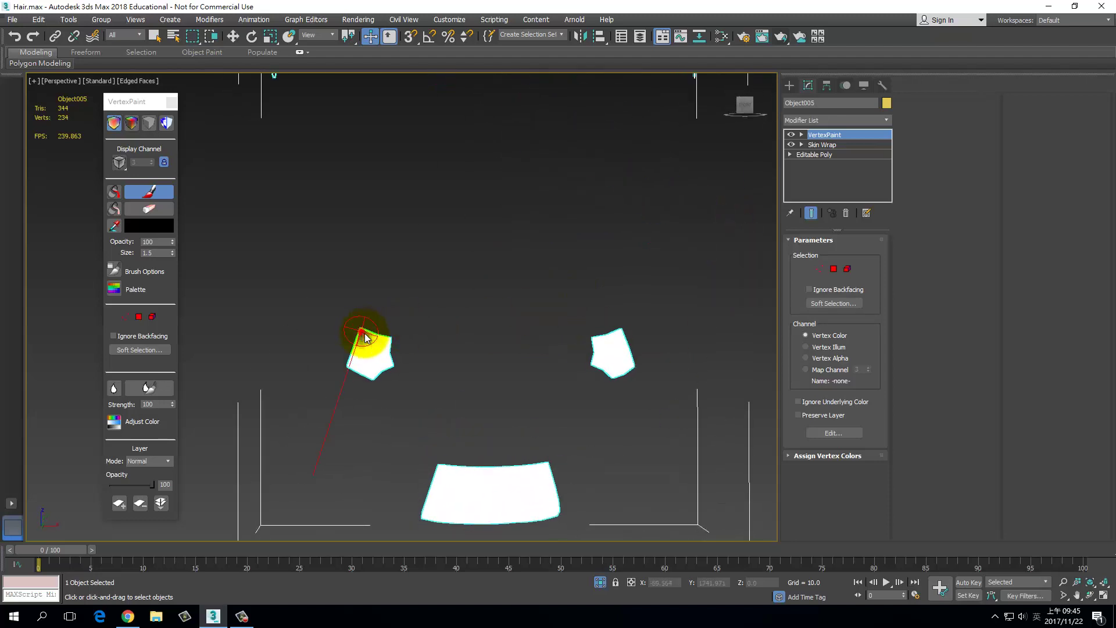
left_click_drag(365, 334, 386, 356)
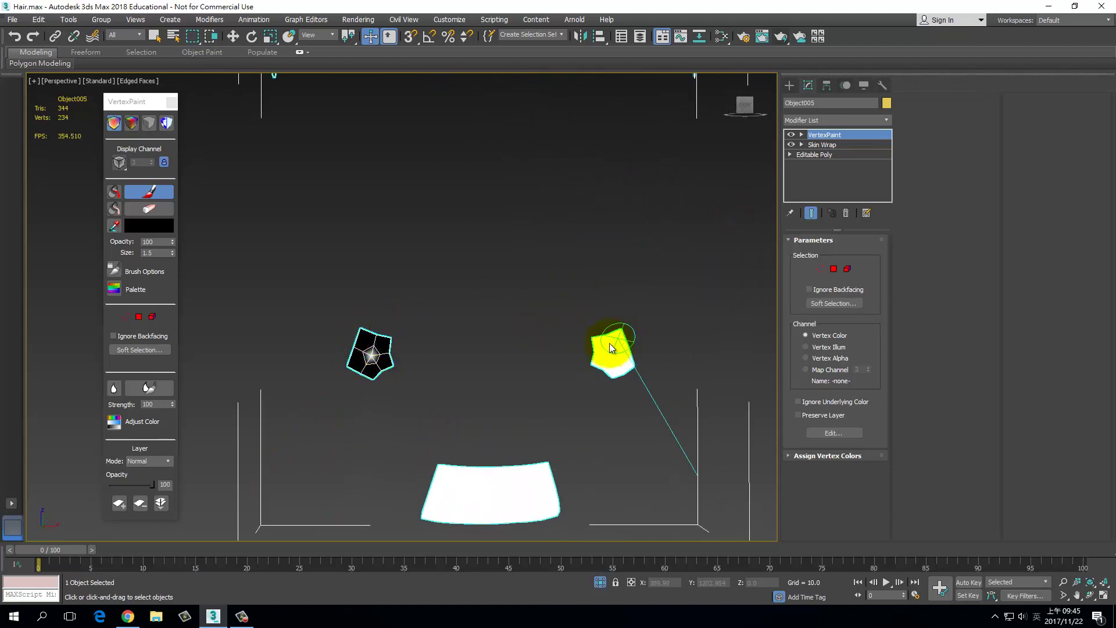
mouse_move(610, 349)
left_mouse_down()
mouse_move(585, 337)
mouse_move(627, 362)
left_mouse_up()
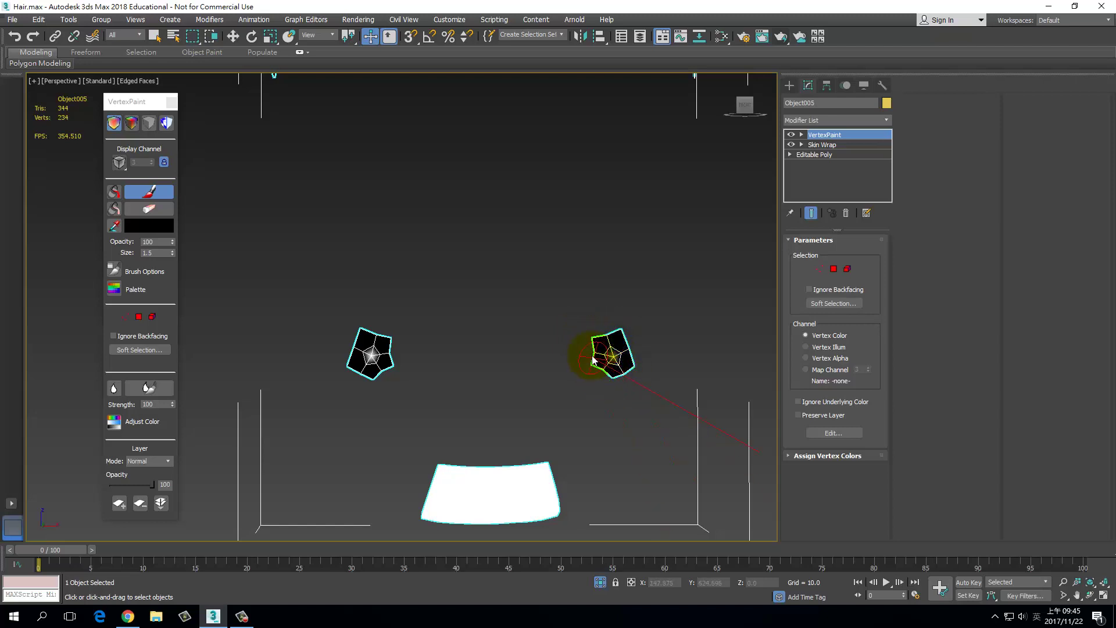
mouse_move(436, 465)
left_mouse_down()
mouse_move(531, 466)
mouse_move(458, 468)
left_mouse_up()
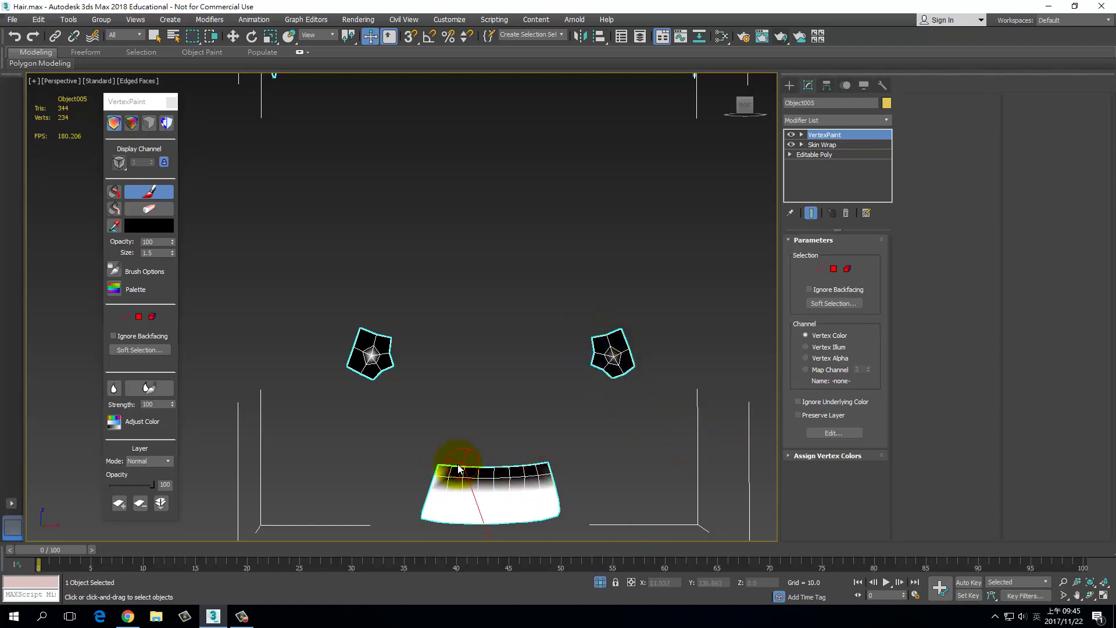
Step: Paint the bottom patch's left and right edges and the bent piece's upper surface black
middle_click_drag(715, 478, 526, 324, "alt")
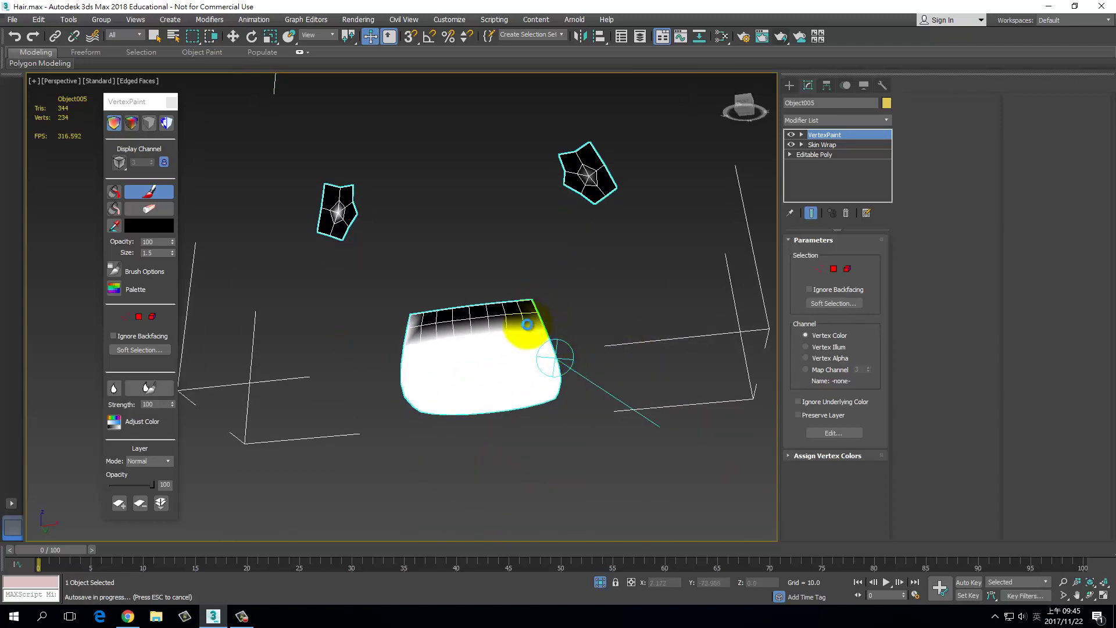
left_click_drag(528, 332, 553, 411)
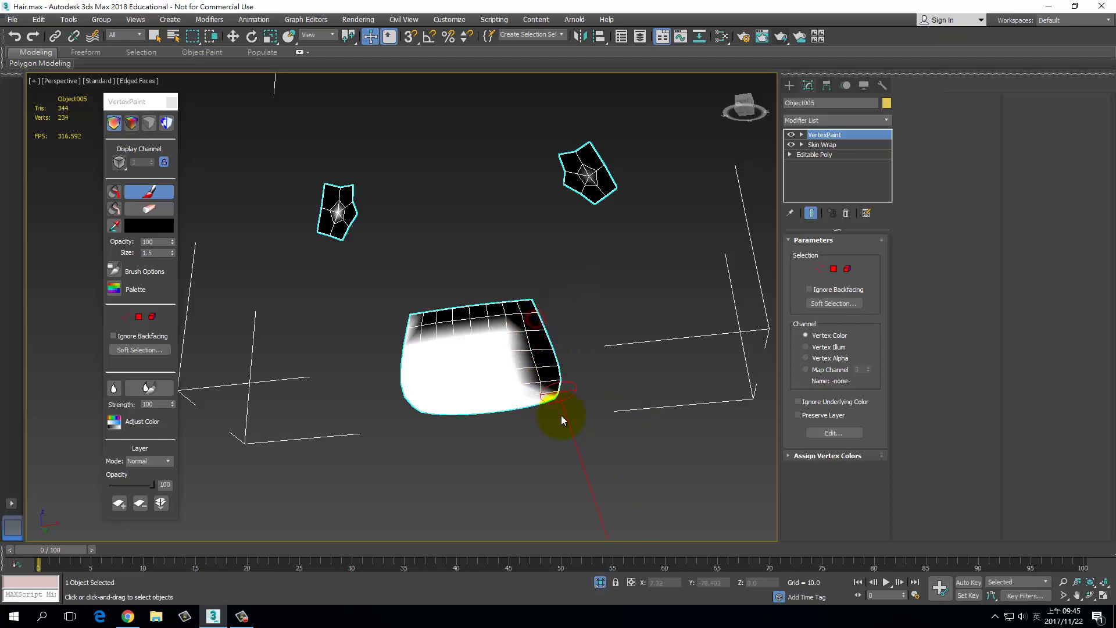
key("shift+z")
middle_click_drag(614, 393, 411, 295, "alt")
mouse_move(411, 294)
left_mouse_down()
mouse_move(443, 287)
mouse_move(382, 371)
left_mouse_up()
mouse_move(382, 371)
middle_mouse_down("alt")
mouse_move(448, 324)
mouse_move(390, 112)
middle_mouse_up("alt")
mouse_move(391, 112)
left_mouse_down()
mouse_move(456, 137)
mouse_move(532, 199)
mouse_move(363, 147)
left_mouse_up()
middle_click_drag(426, 232, 436, 236)
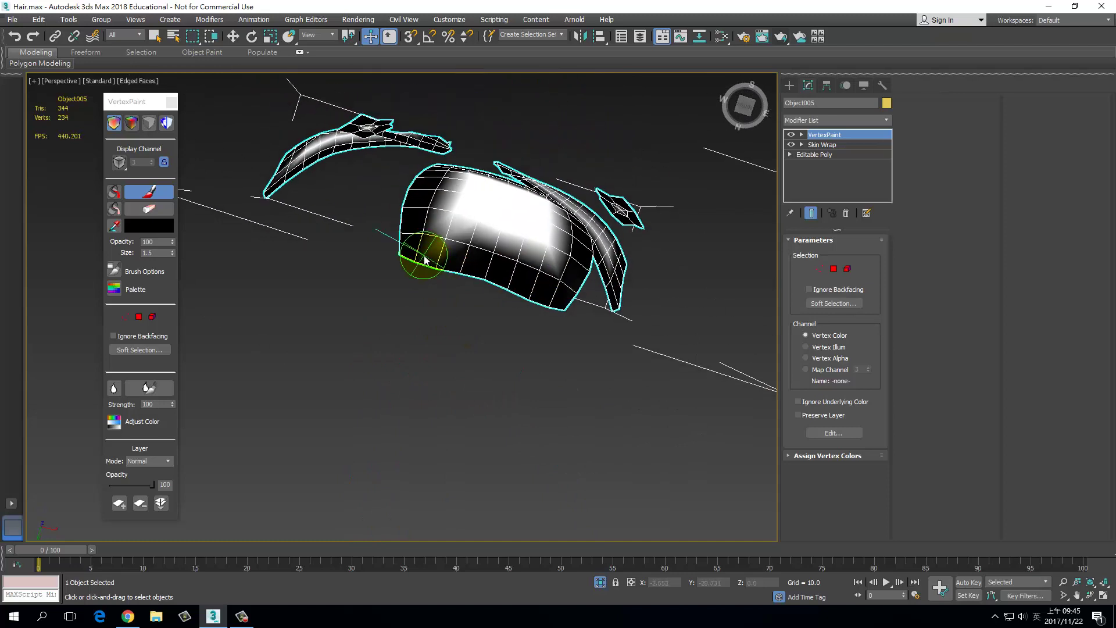
Step: Set the paint colour to white and repaint the lower patch's body and upper-right area white
left_click(150, 214)
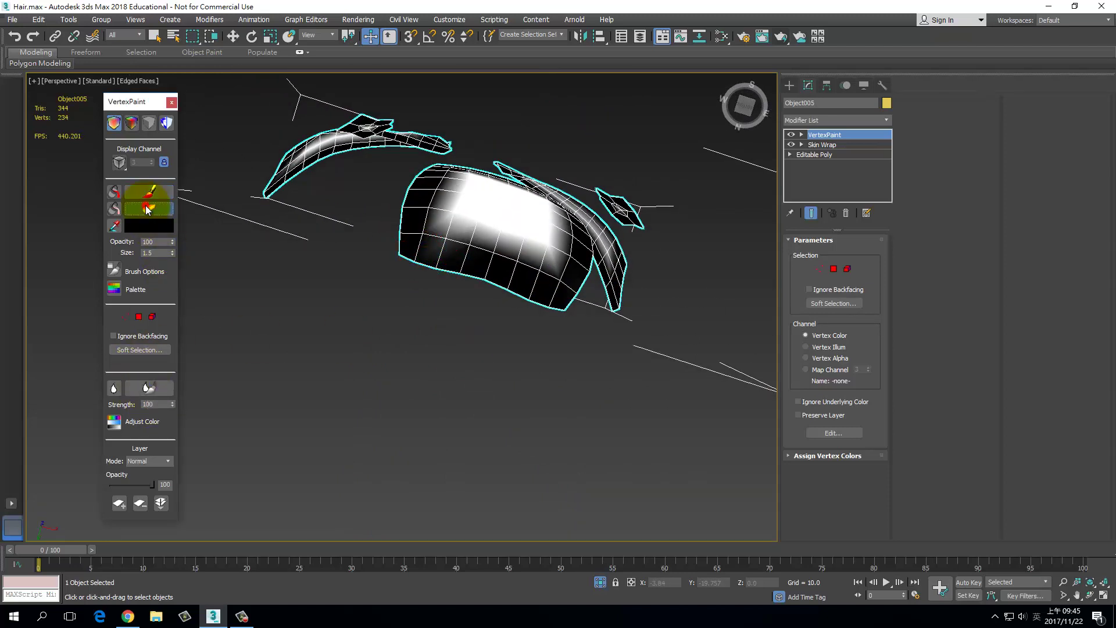
left_click(149, 192)
left_click(150, 226)
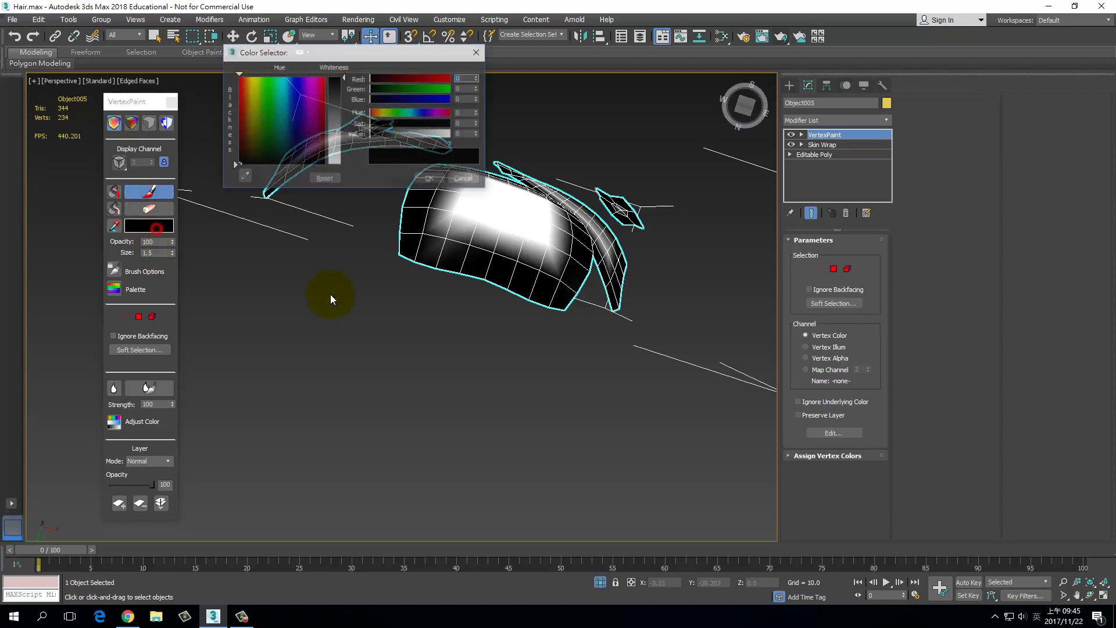
left_click_drag(335, 78, 326, 174)
left_click(433, 180)
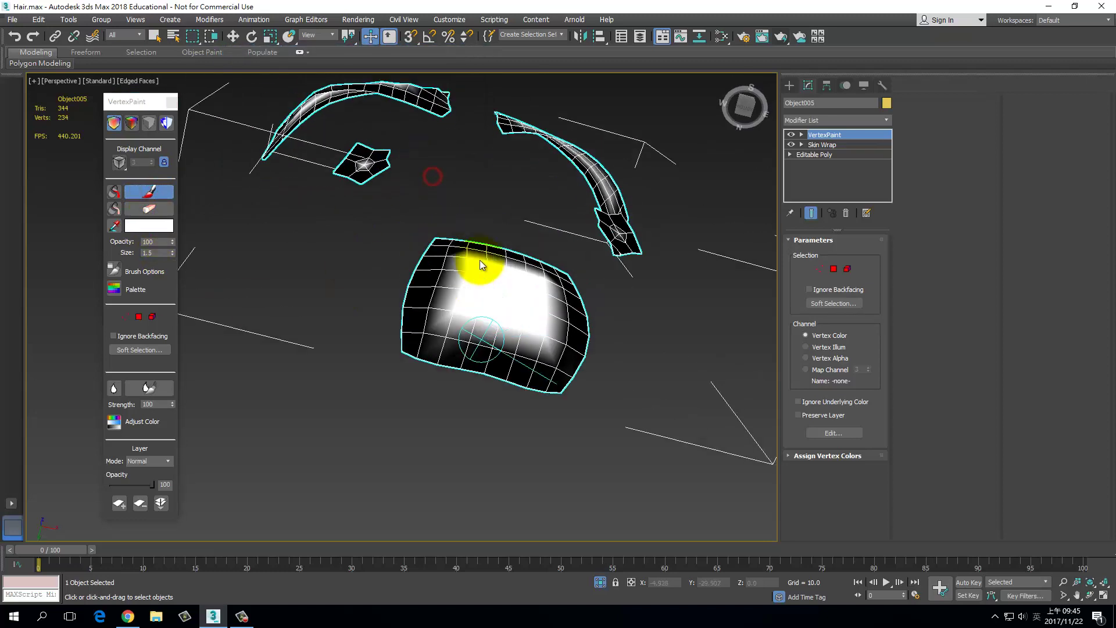
mouse_move(448, 323)
left_mouse_down()
mouse_move(486, 319)
mouse_move(541, 356)
left_mouse_up()
mouse_move(540, 356)
middle_mouse_down("alt")
mouse_move(518, 331)
mouse_move(468, 342)
middle_mouse_up("alt")
mouse_move(513, 343)
left_mouse_down()
mouse_move(549, 337)
mouse_move(549, 352)
left_mouse_up()
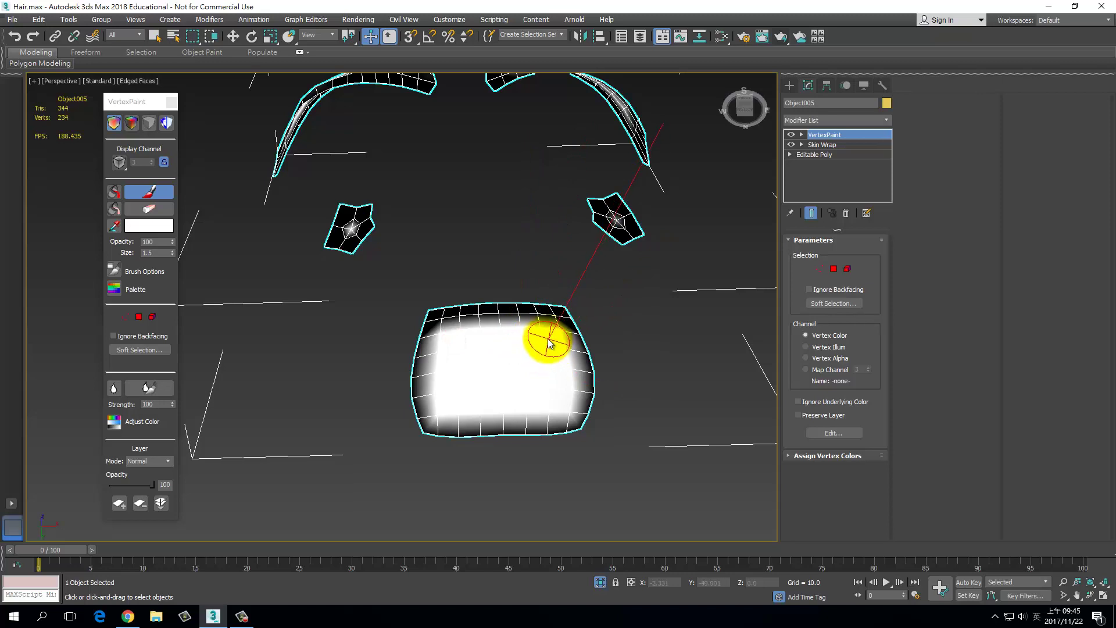
middle_click_drag(543, 332, 536, 386, "alt")
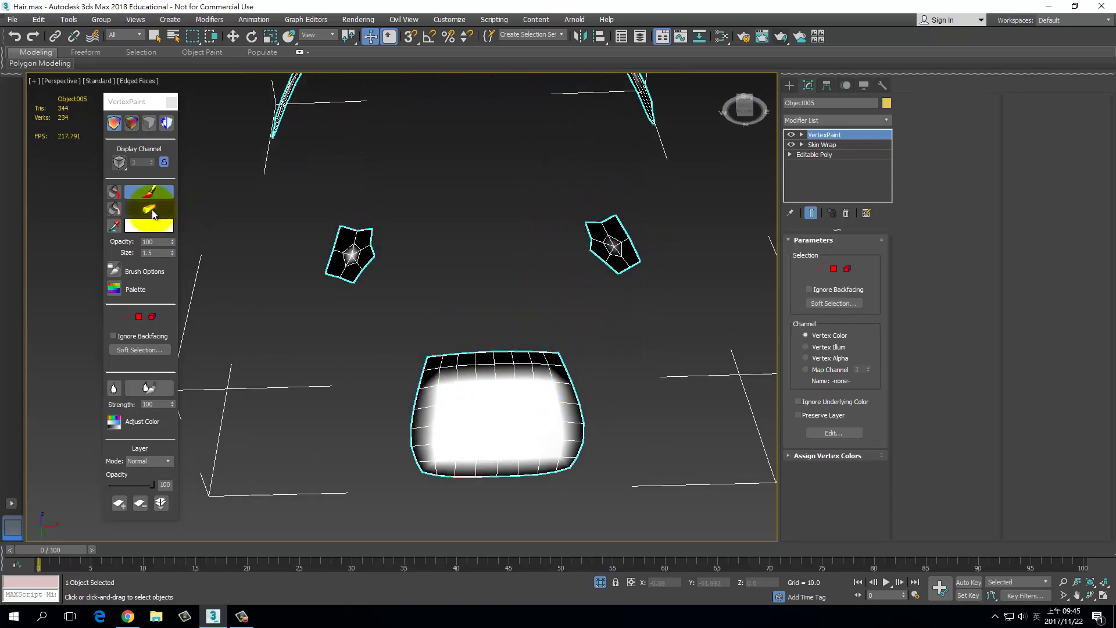
Step: Switch the paint colour to black, paint the patch's upper area, and undo the left stroke
left_click(149, 225)
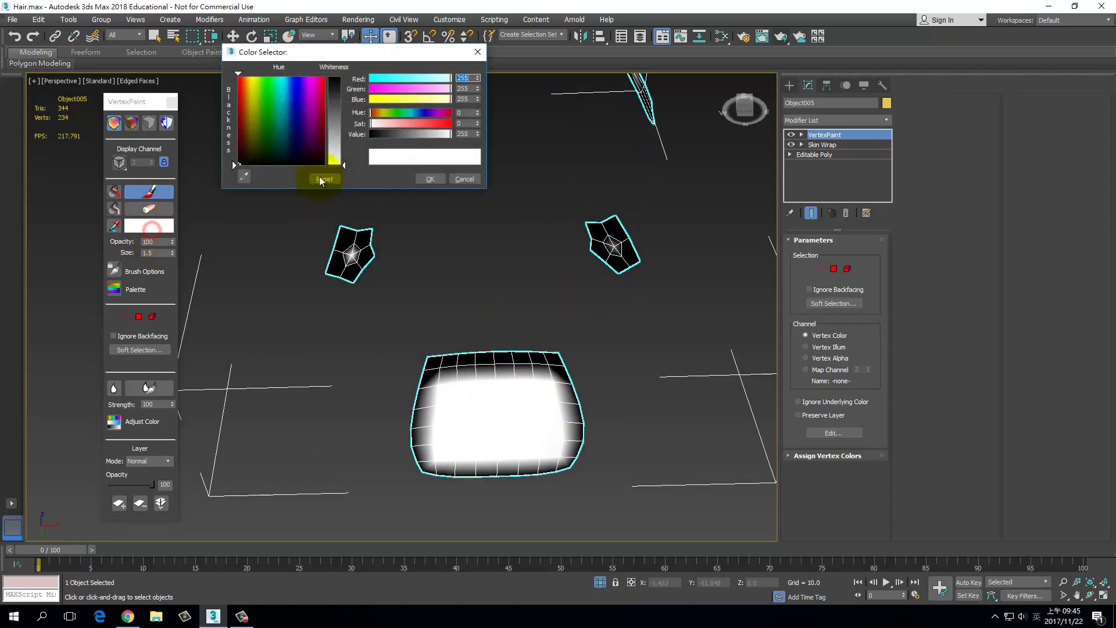
left_click_drag(339, 164, 342, 78)
left_click(431, 185)
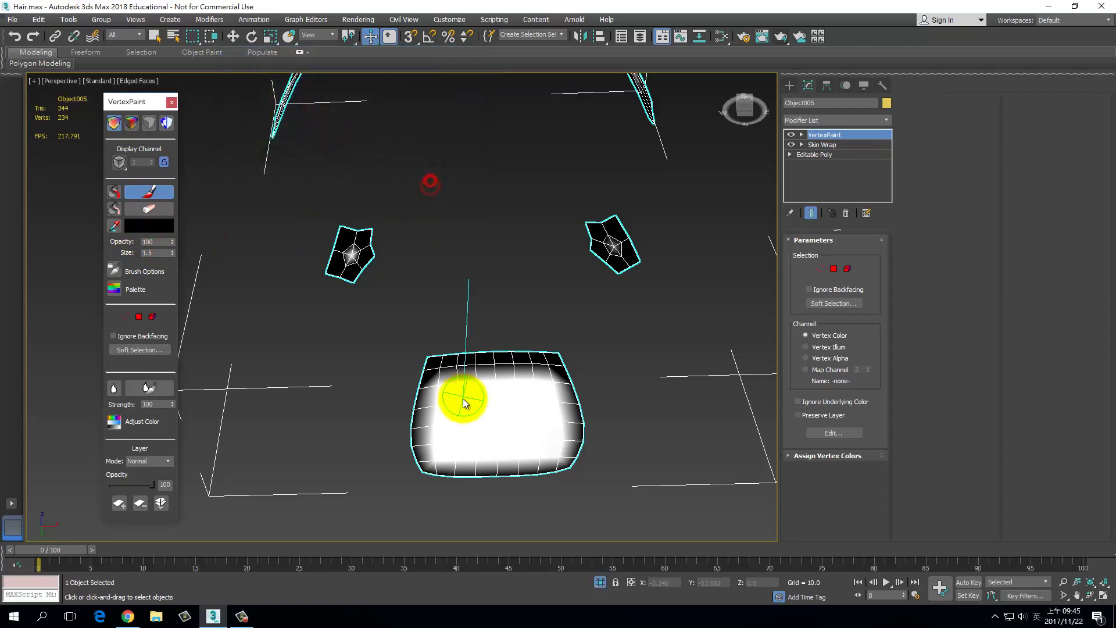
mouse_move(448, 391)
left_mouse_down()
mouse_move(543, 379)
mouse_move(545, 397)
left_mouse_up()
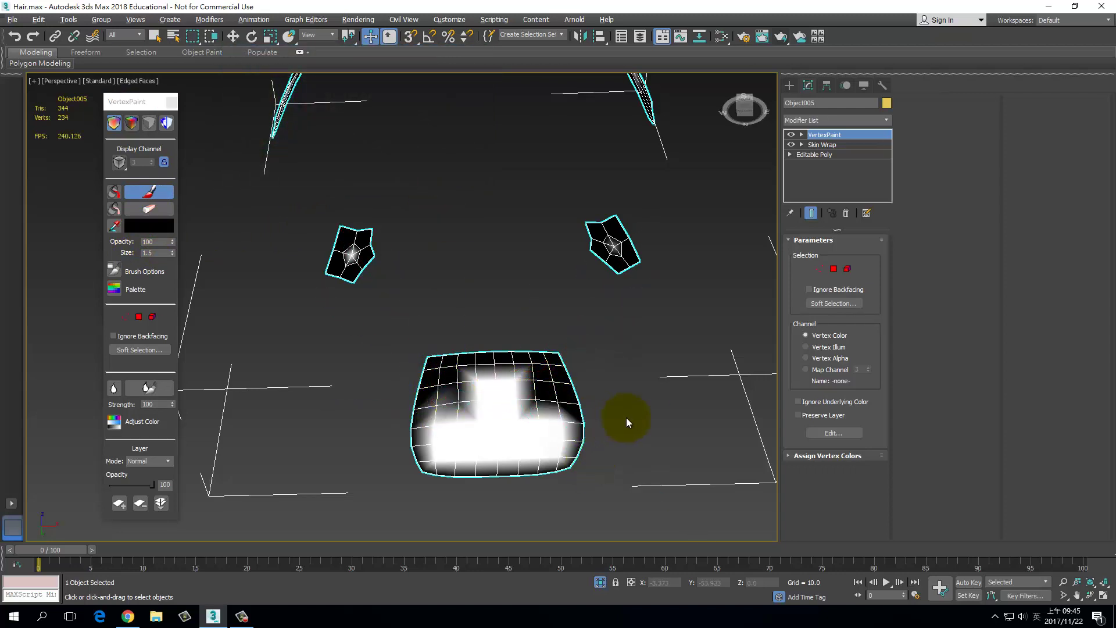
middle_click_drag(631, 424, 573, 428, "alt")
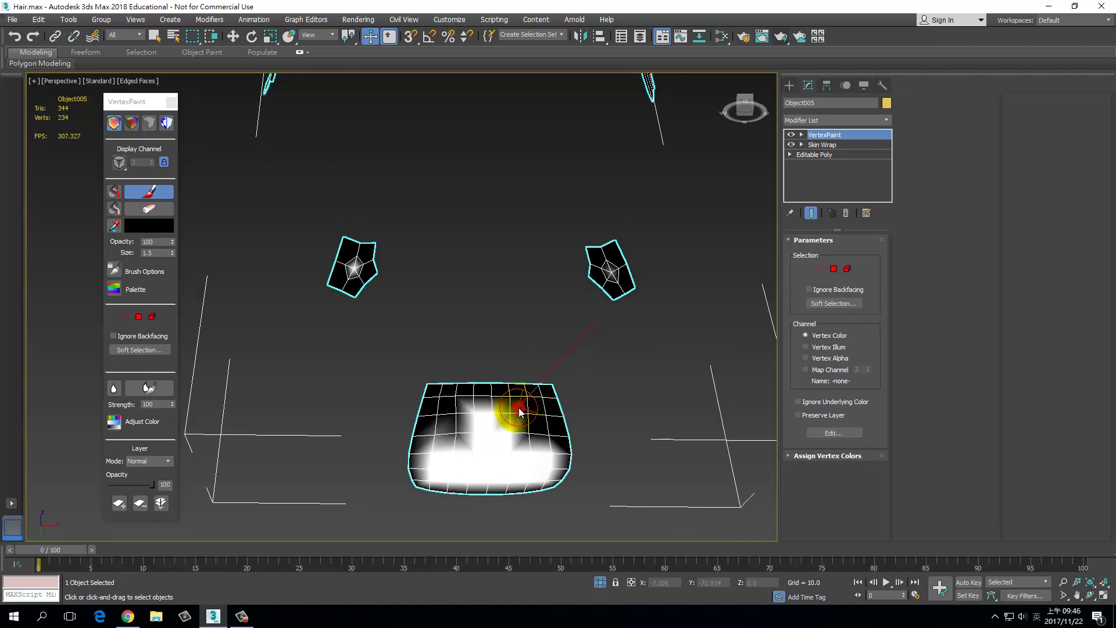
left_click_drag(511, 406, 459, 418)
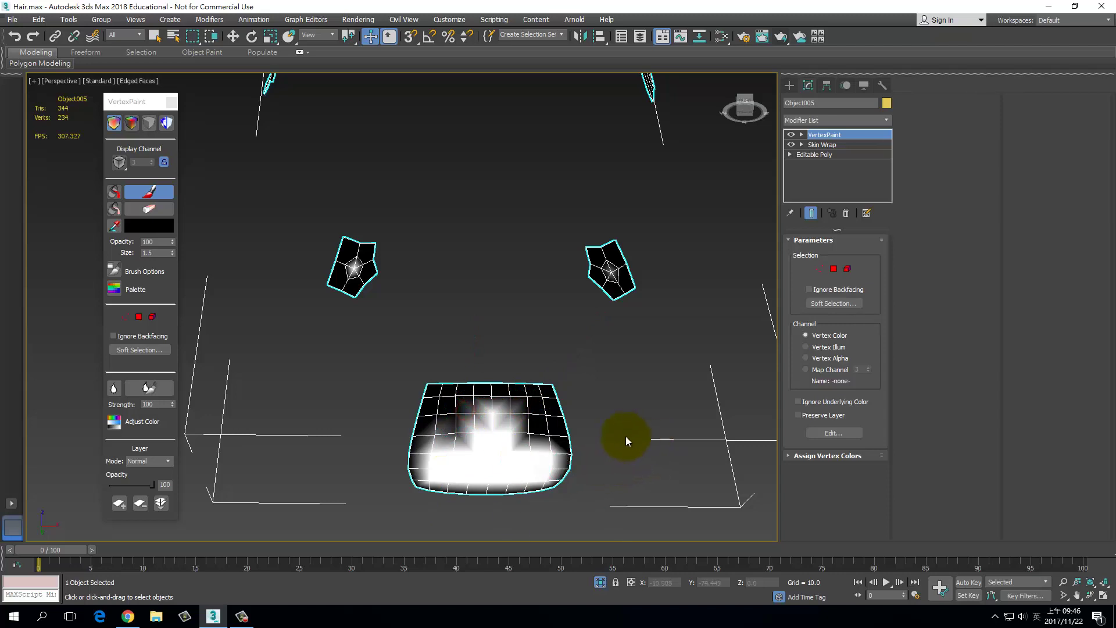
middle_click_drag(628, 439, 473, 411, "alt")
key("ctrl+z")
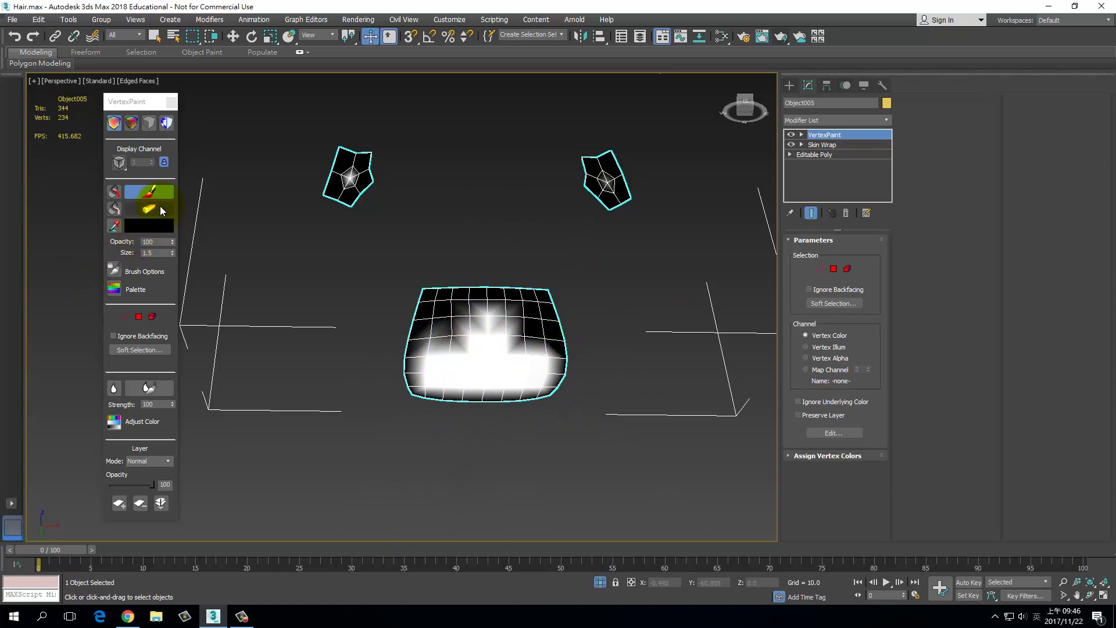
Step: Set the swatch to white and erase dark colour from the patch's left and centre
left_click(149, 225)
left_click(334, 164)
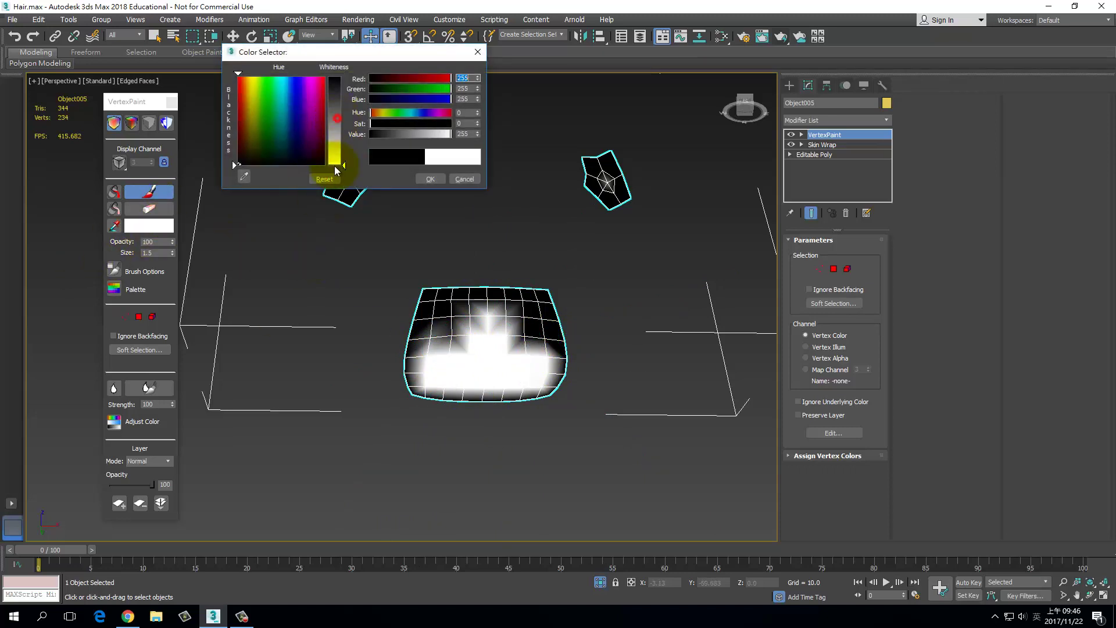
left_click(431, 179)
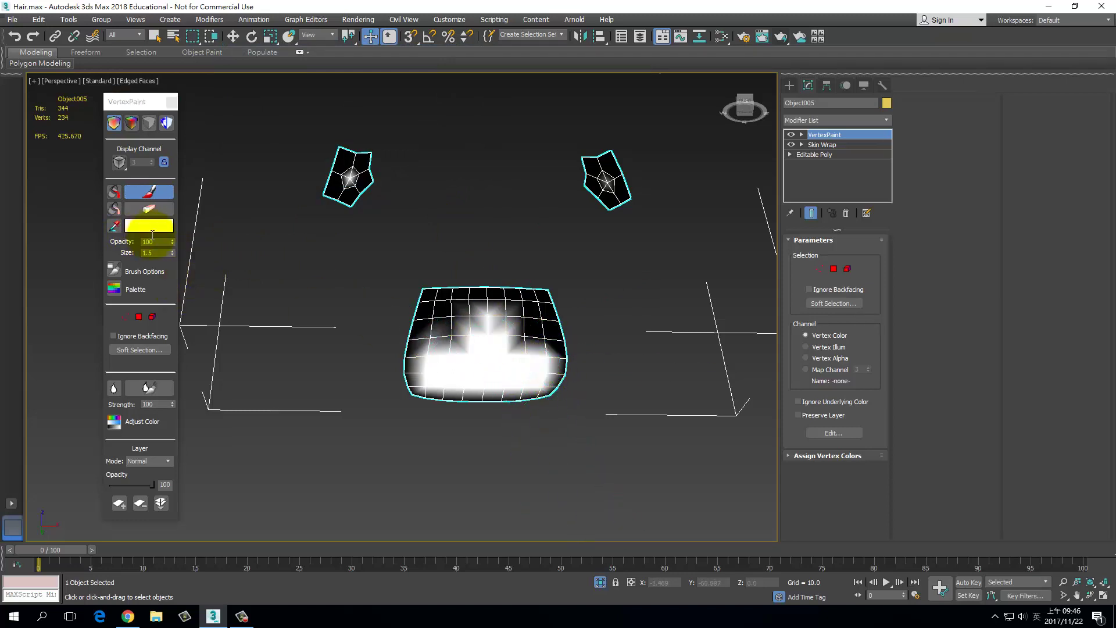
left_click(149, 208)
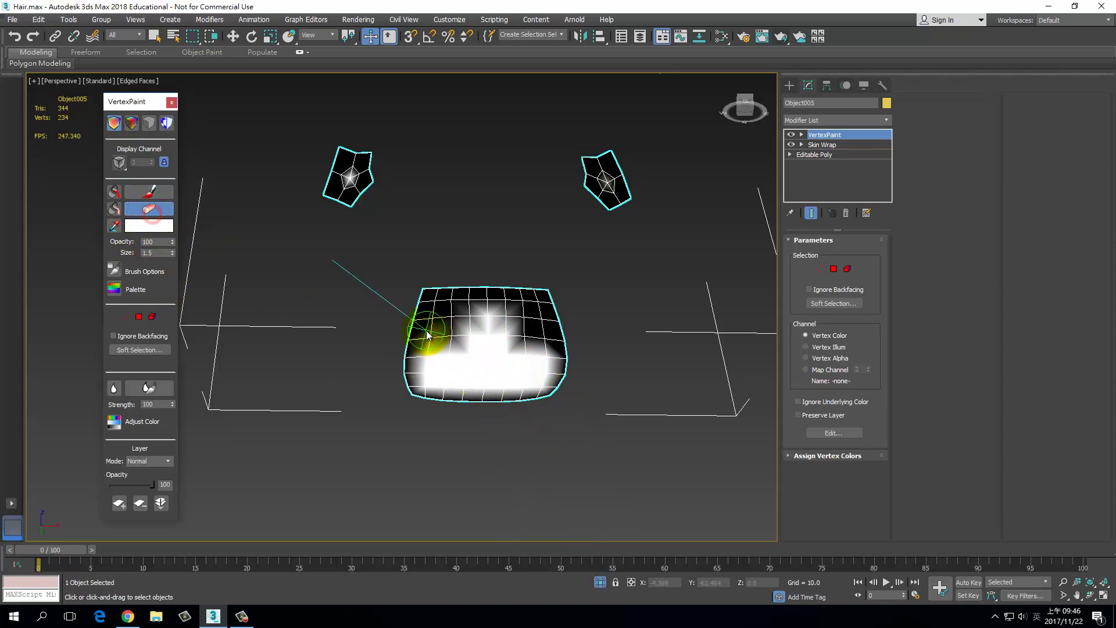
left_click_drag(432, 342, 535, 345)
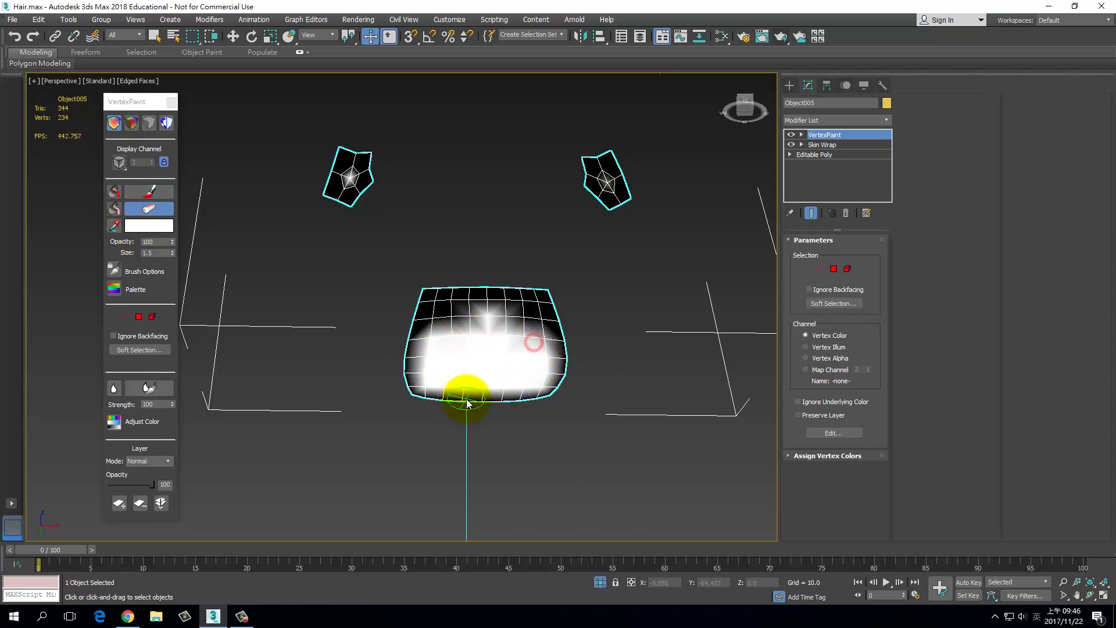
mouse_move(468, 401)
middle_mouse_down("alt")
mouse_move(471, 413)
mouse_move(448, 401)
middle_mouse_up("alt")
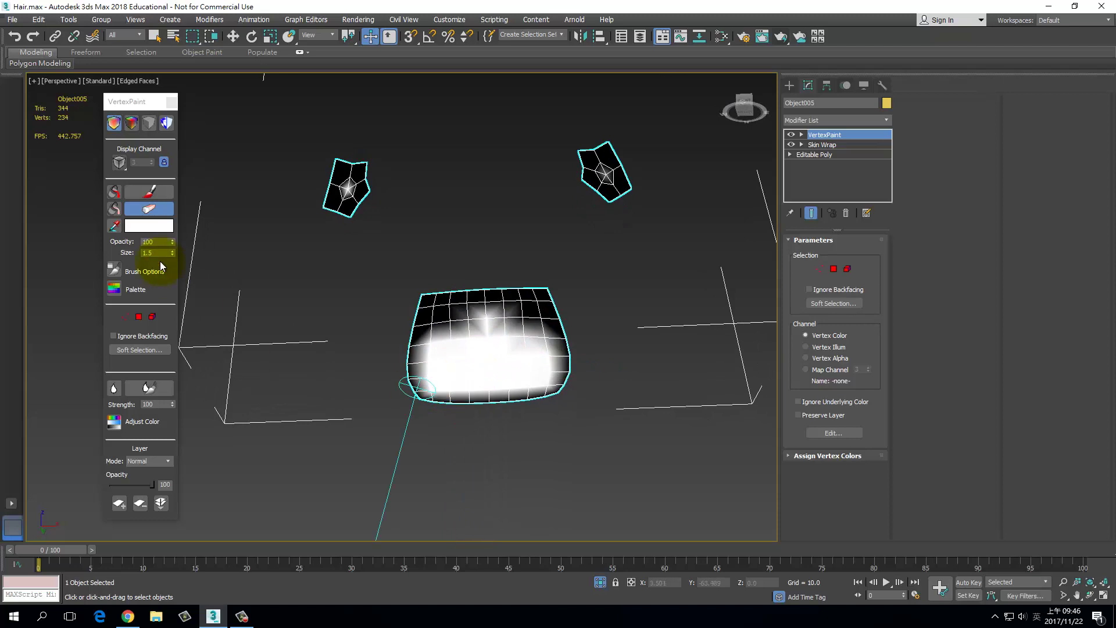
Step: Blur the lower patch's colours into a smooth white-to-black gradient
left_click(155, 390)
mouse_move(461, 341)
left_mouse_down()
mouse_move(473, 331)
mouse_move(498, 341)
mouse_move(460, 349)
mouse_move(525, 342)
left_mouse_up()
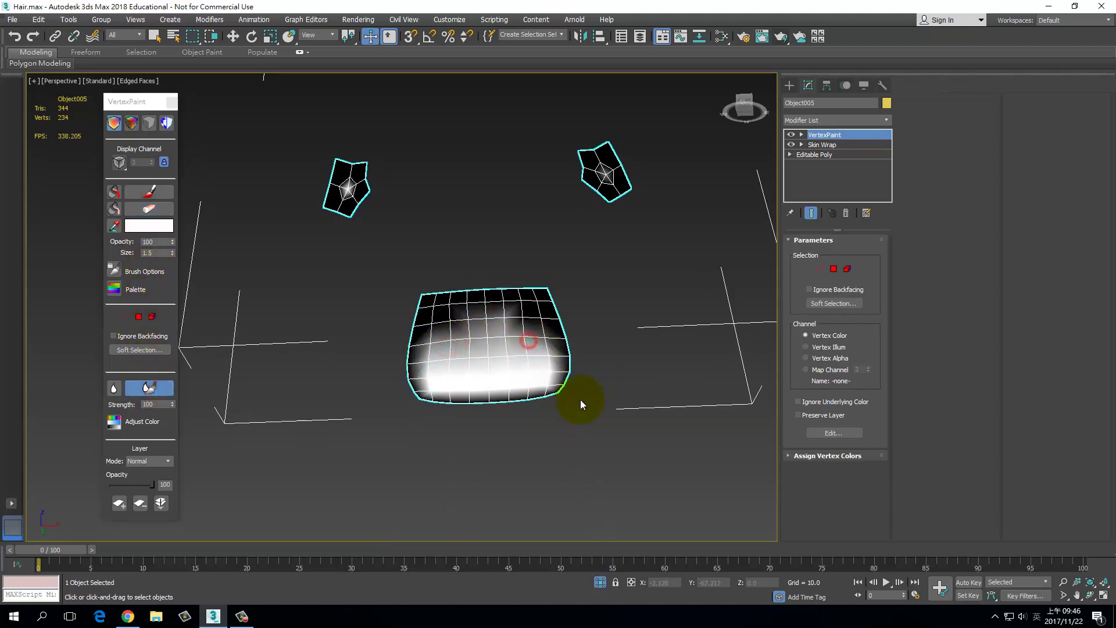
middle_click_drag(581, 404, 603, 406, "alt")
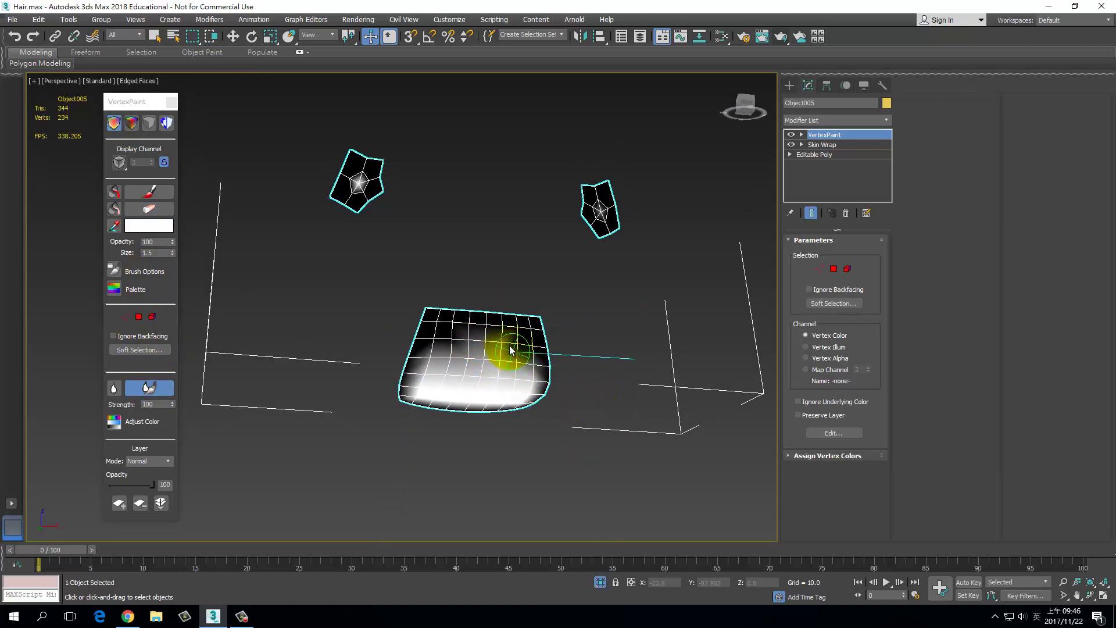
mouse_move(510, 349)
left_mouse_down()
mouse_move(499, 411)
mouse_move(535, 399)
mouse_move(456, 386)
mouse_move(609, 412)
left_mouse_up()
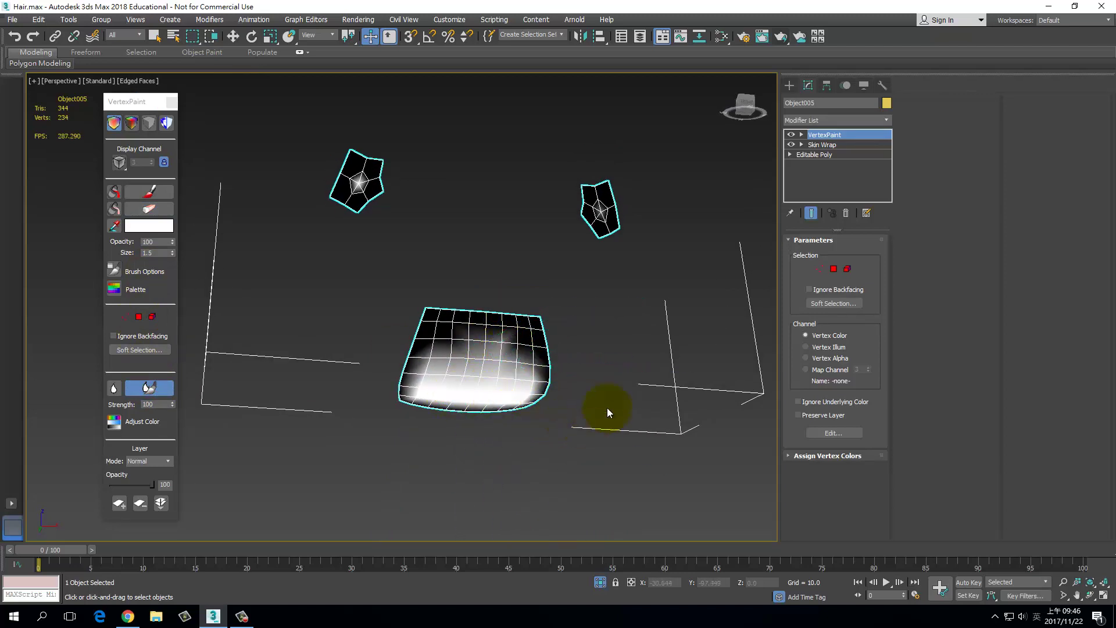
scroll(564, 320, "up", 3)
scroll(567, 337, "up", 2)
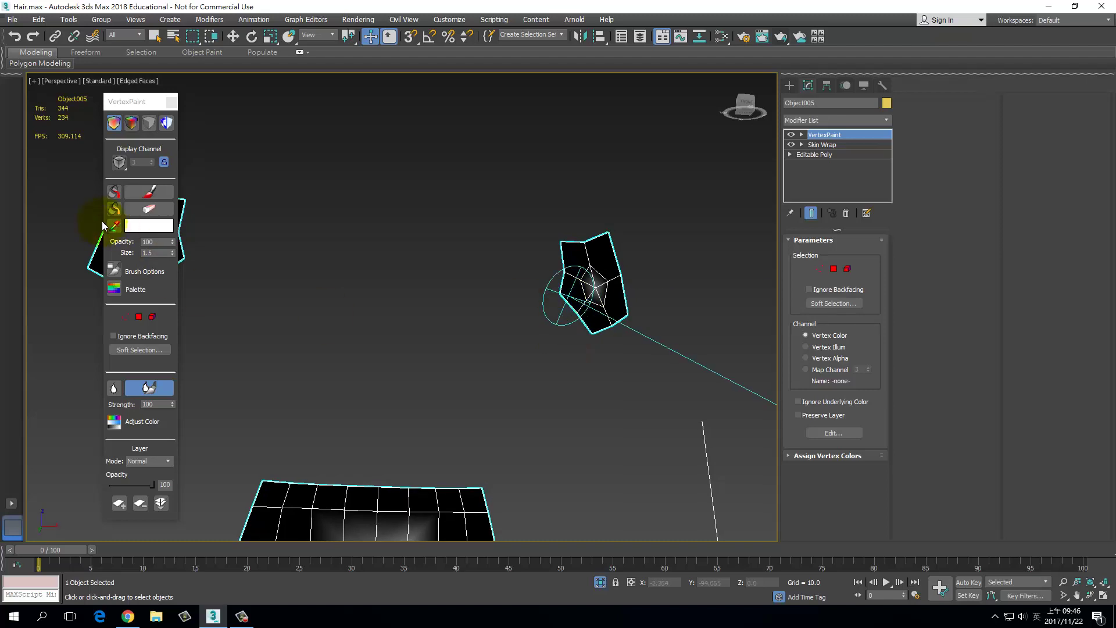
Step: Paint soft white centres onto both small side pieces with the VertexPaint brush
left_click(150, 200)
left_click_drag(592, 290, 597, 286)
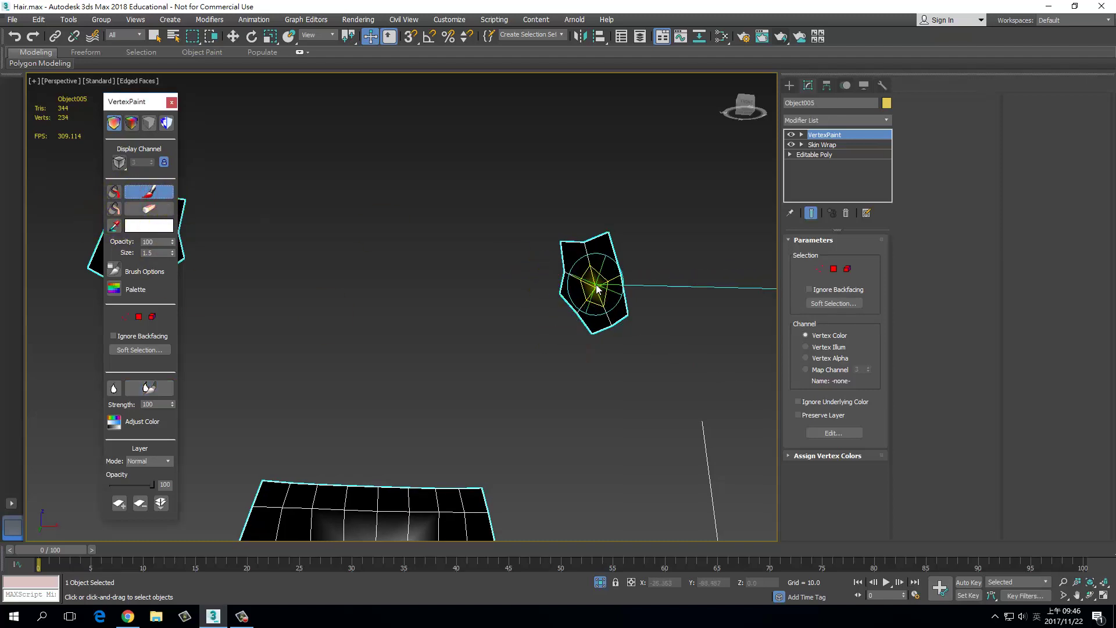
middle_click_drag(391, 326, 383, 293, "alt")
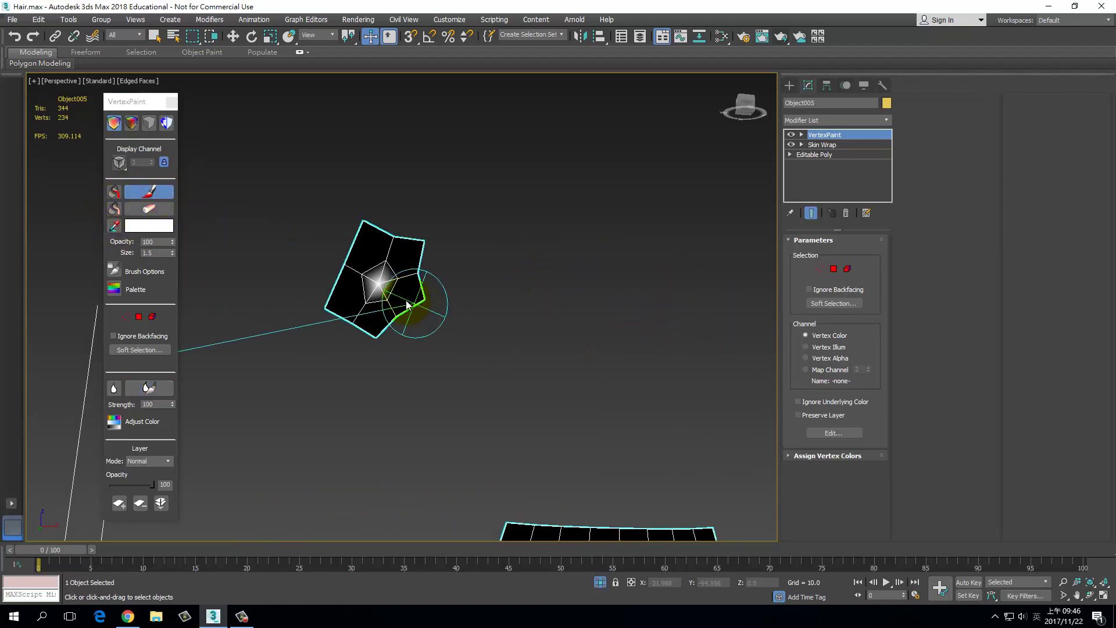
left_click(381, 289)
mouse_move(553, 340)
middle_mouse_down("alt")
mouse_move(576, 339)
mouse_move(564, 372)
mouse_move(527, 356)
middle_mouse_up("alt")
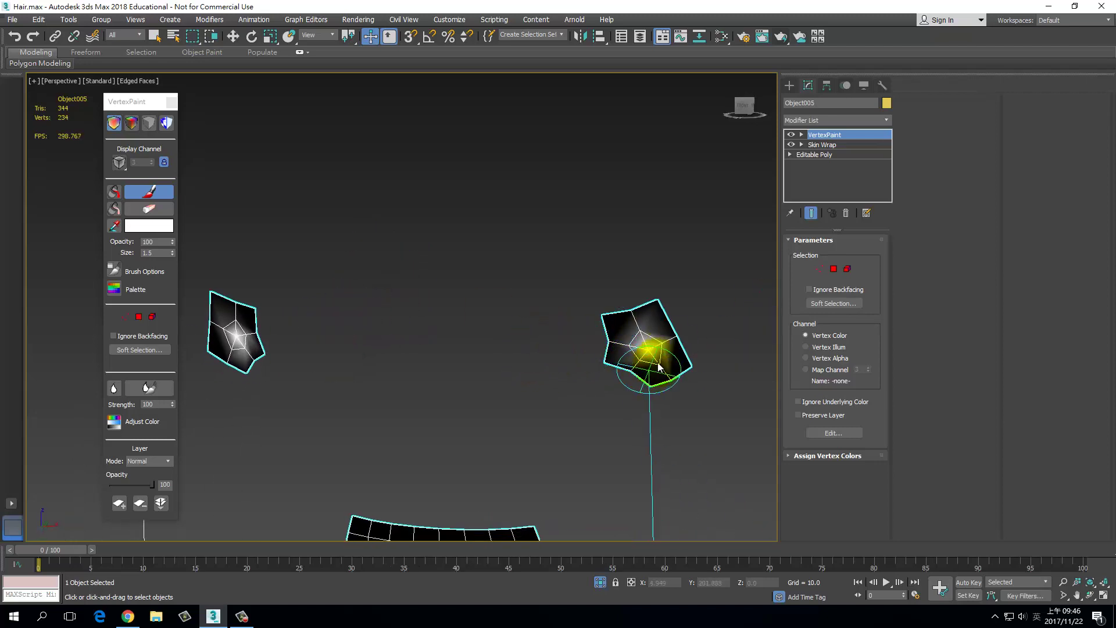
mouse_move(648, 317)
middle_mouse_down("alt")
mouse_move(531, 260)
mouse_move(548, 369)
middle_mouse_up("alt")
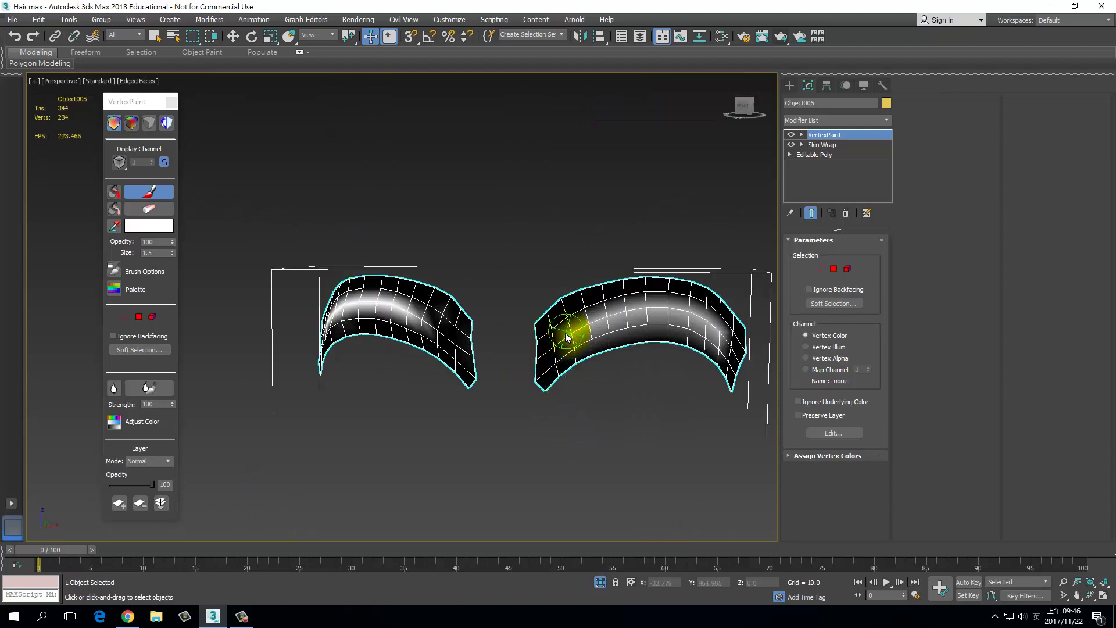
Step: Paint a white band along the right eyebrow strip, undoing one stray stroke
mouse_move(564, 335)
left_mouse_down()
mouse_move(628, 314)
mouse_move(619, 311)
mouse_move(575, 324)
mouse_move(638, 324)
mouse_move(593, 324)
mouse_move(645, 309)
mouse_move(578, 323)
mouse_move(581, 346)
mouse_move(643, 311)
mouse_move(705, 319)
mouse_move(723, 337)
left_mouse_up()
key("ctrl+z")
key("ctrl+z")
key("ctrl+z")
key("ctrl+z")
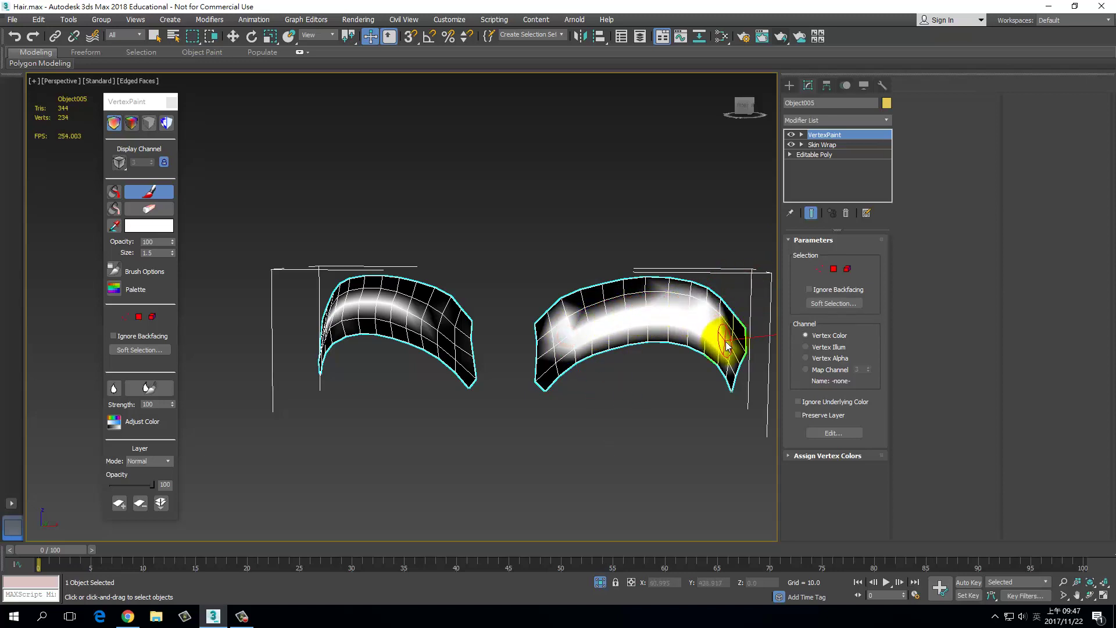
mouse_move(722, 337)
middle_mouse_down("alt")
mouse_move(686, 375)
mouse_move(692, 407)
mouse_move(398, 391)
mouse_move(498, 406)
mouse_move(545, 382)
mouse_move(461, 386)
mouse_move(523, 391)
mouse_move(536, 372)
middle_mouse_up("alt")
mouse_move(529, 323)
left_mouse_down()
mouse_move(536, 337)
mouse_move(561, 337)
mouse_move(590, 382)
left_mouse_up()
middle_click_drag(623, 373, 374, 324, "alt")
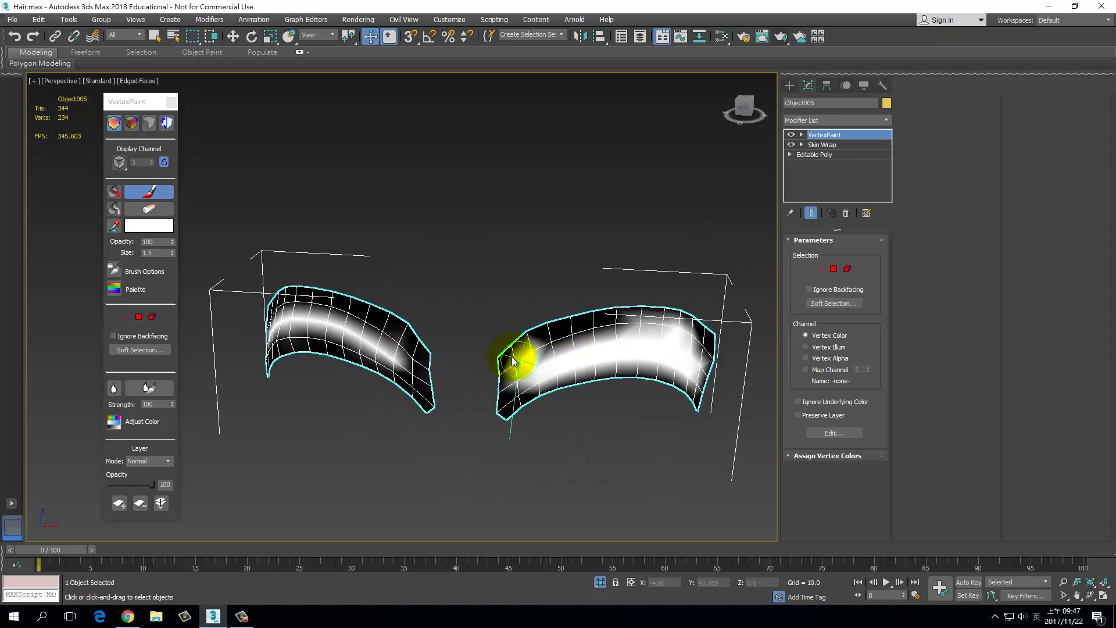
Step: Set the paint colour to black and paint out excess white at the strip's ends and top edge
left_click(146, 232)
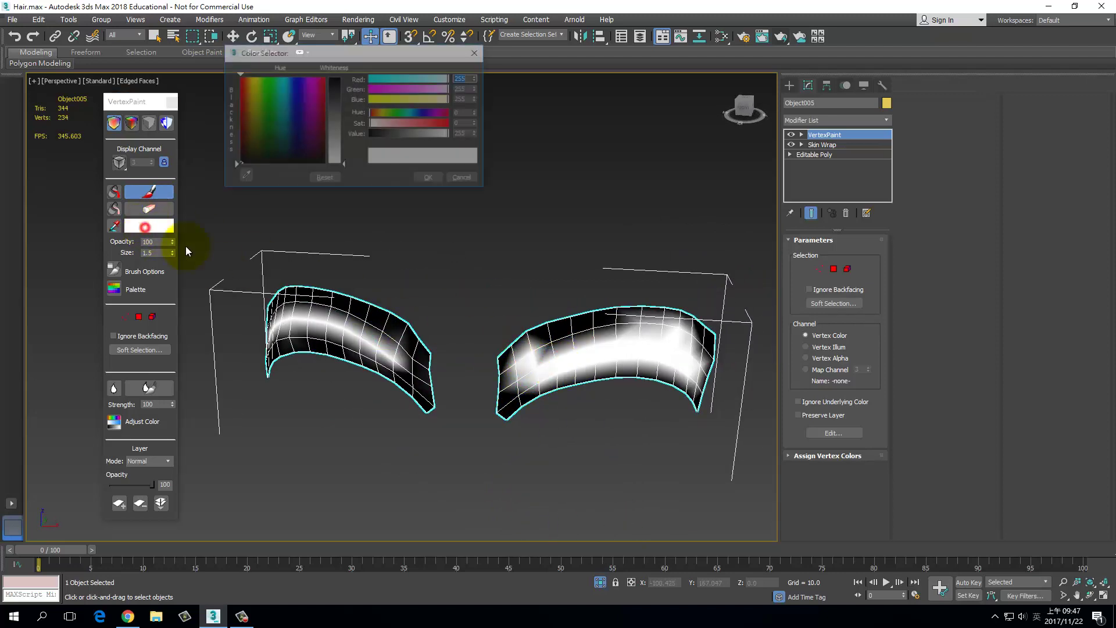
left_click_drag(328, 135, 341, 76)
left_click(428, 179)
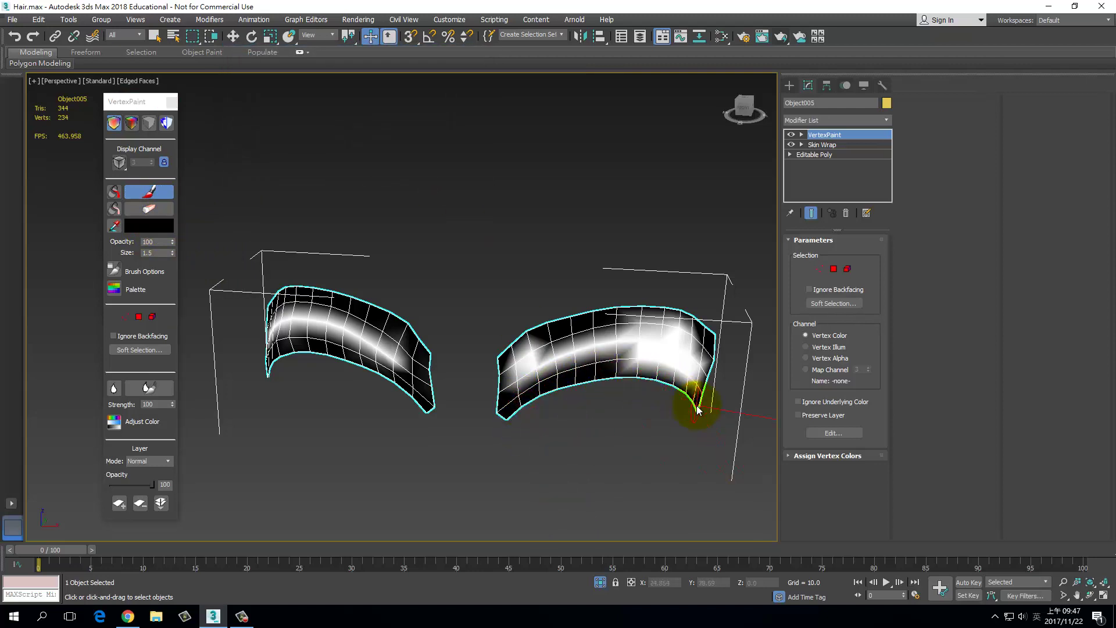
left_click_drag(622, 368, 723, 416)
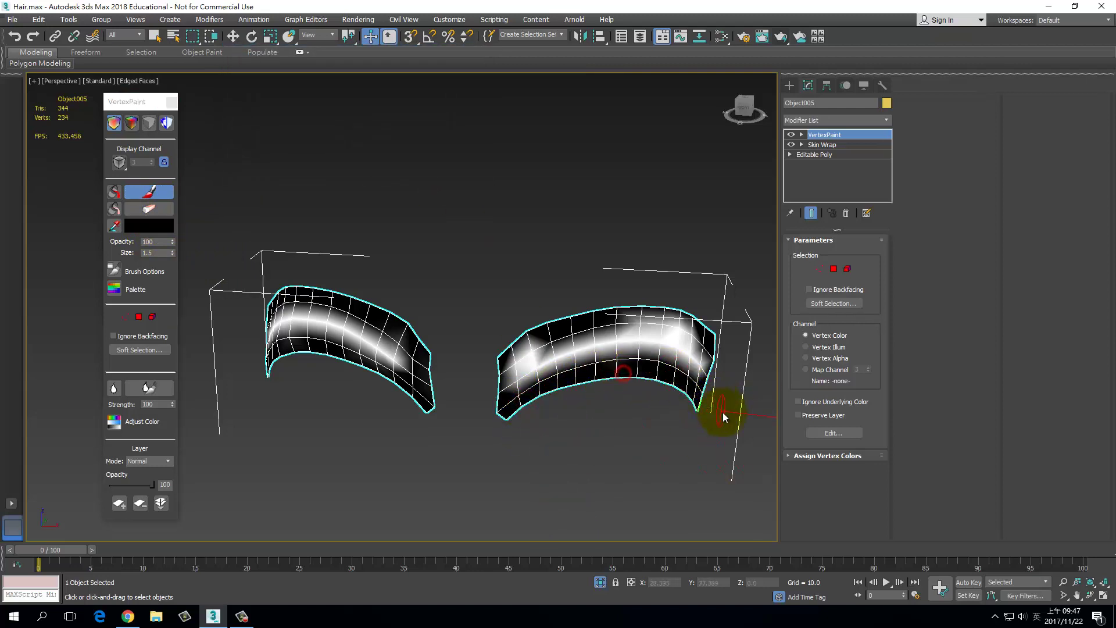
left_click_drag(498, 351, 666, 289)
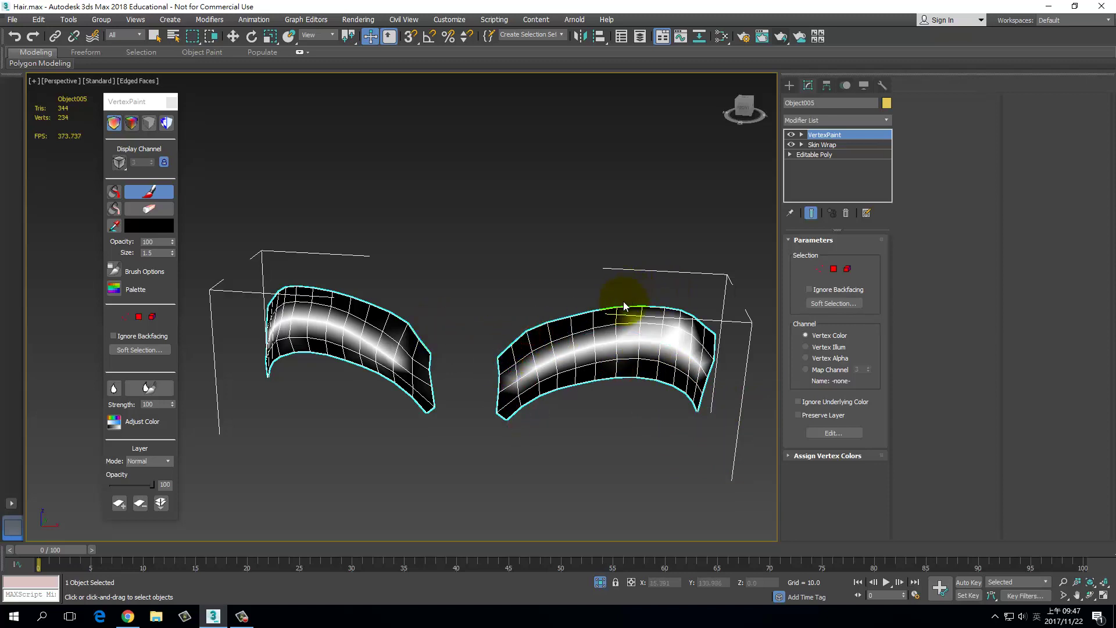
left_click_drag(626, 315, 697, 320)
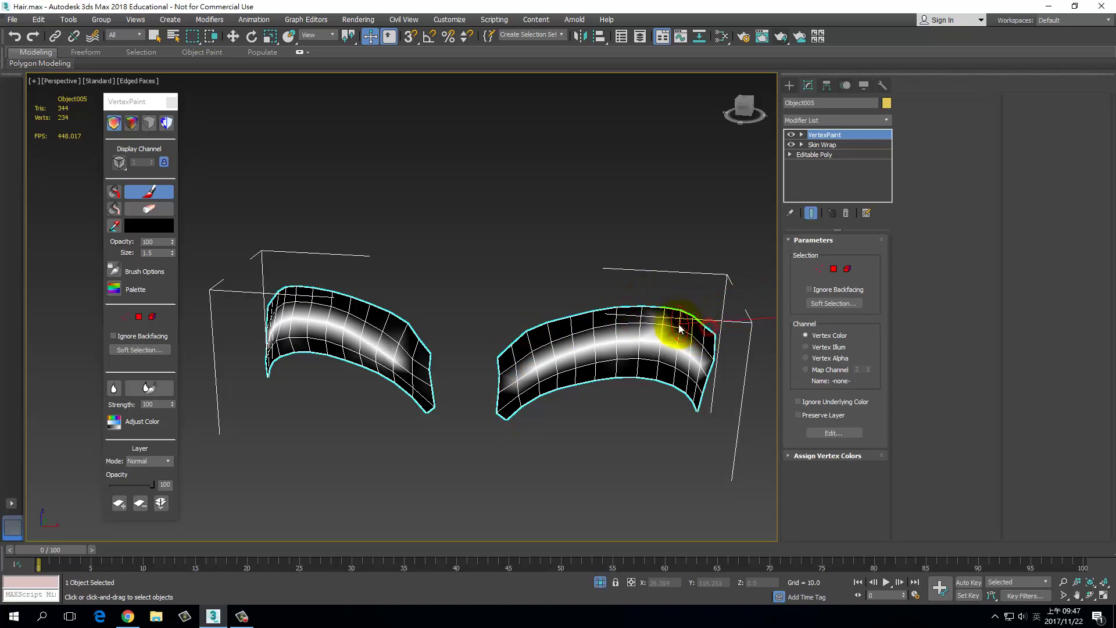
mouse_move(610, 319)
middle_mouse_down("alt")
mouse_move(605, 398)
mouse_move(676, 384)
mouse_move(722, 394)
mouse_move(260, 416)
middle_mouse_up("alt")
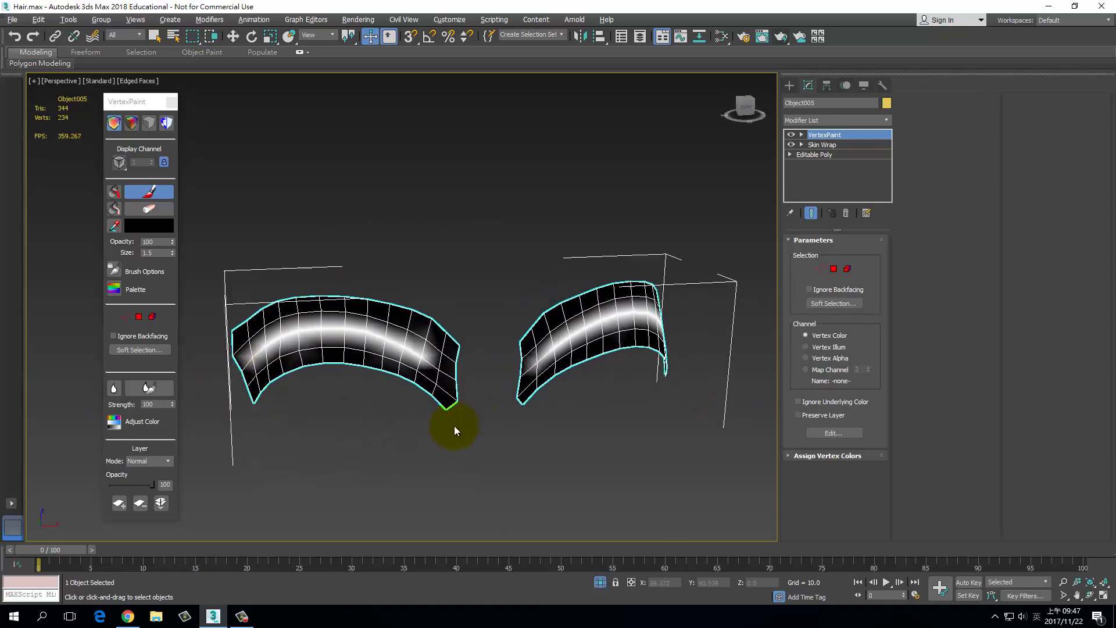
mouse_move(448, 429)
middle_mouse_down("alt")
mouse_move(610, 454)
mouse_move(234, 426)
middle_mouse_up("alt")
middle_click_drag(239, 375, 323, 391, "alt")
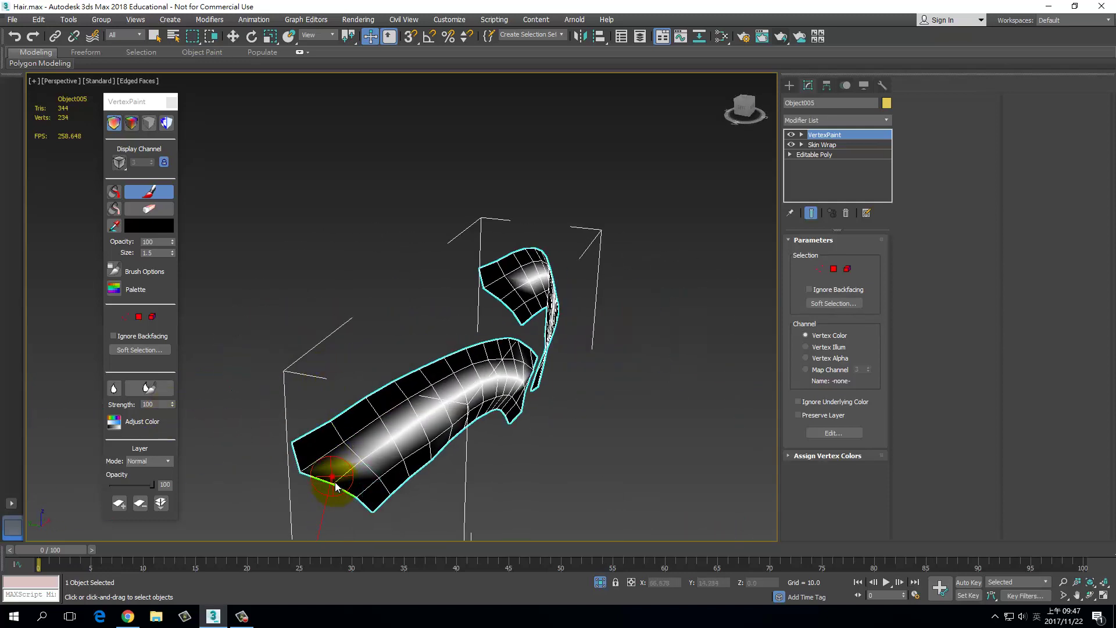
mouse_move(319, 474)
middle_mouse_down("alt")
mouse_move(347, 467)
mouse_move(378, 481)
middle_mouse_up("alt")
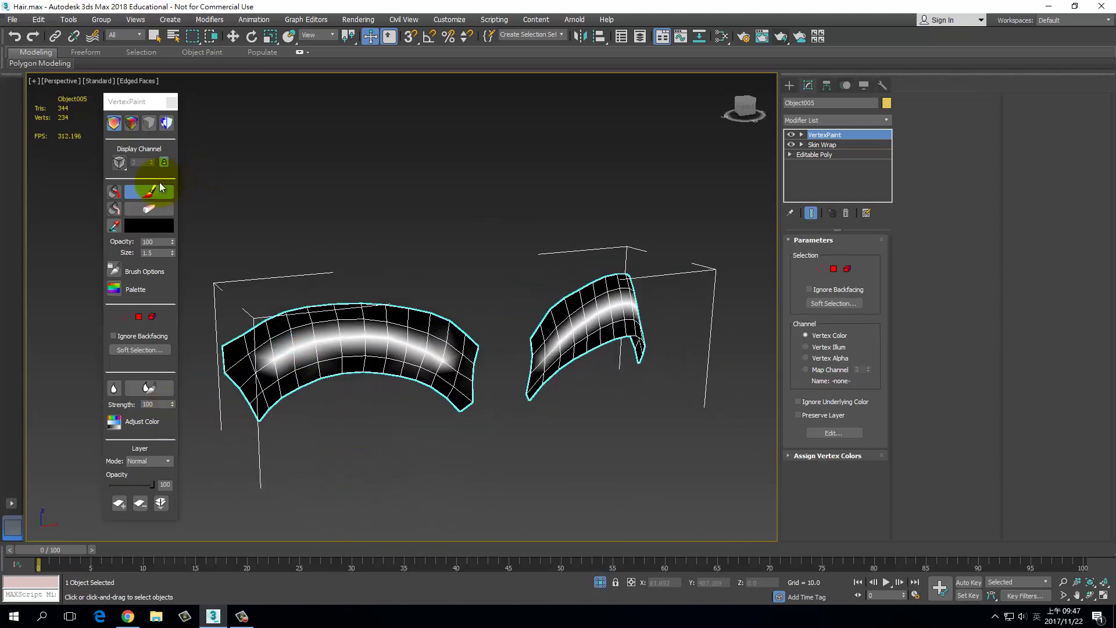
Step: Use the VertexPaint Blur brush to soften the white stripes along both brow strips
left_click(150, 389)
mouse_move(279, 349)
left_mouse_down()
mouse_move(304, 367)
mouse_move(392, 369)
mouse_move(460, 401)
mouse_move(277, 378)
mouse_move(294, 337)
mouse_move(424, 361)
left_mouse_up()
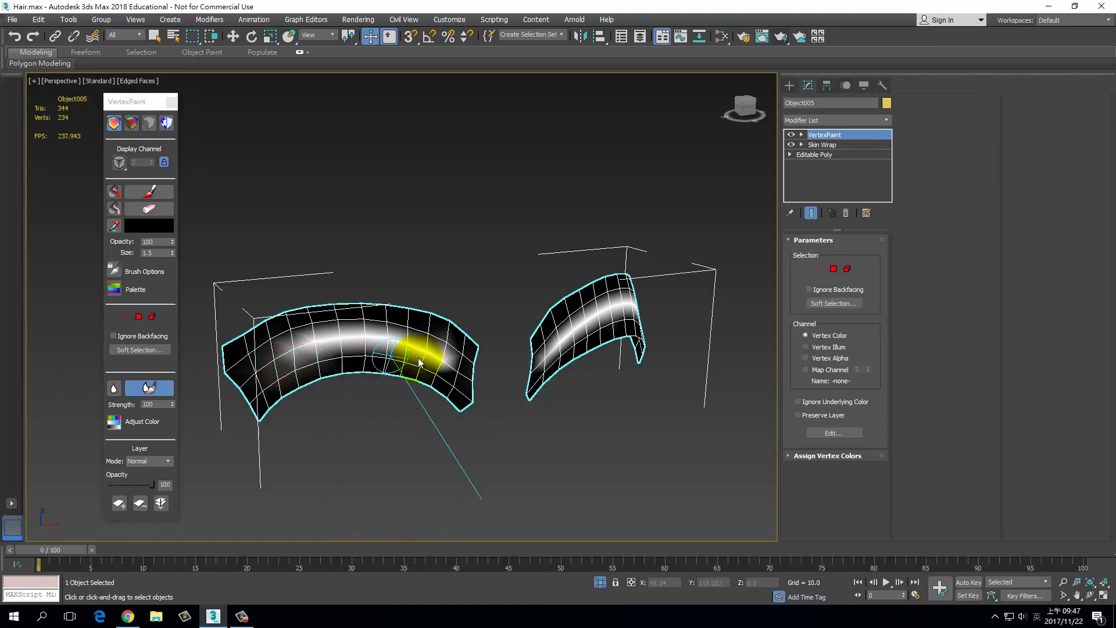
middle_click_drag(423, 361, 486, 399, "alt")
mouse_move(538, 357)
left_mouse_down()
mouse_move(526, 349)
mouse_move(535, 341)
mouse_move(568, 336)
left_mouse_up()
mouse_move(568, 337)
middle_mouse_down("alt")
mouse_move(606, 368)
mouse_move(668, 364)
middle_mouse_up("alt")
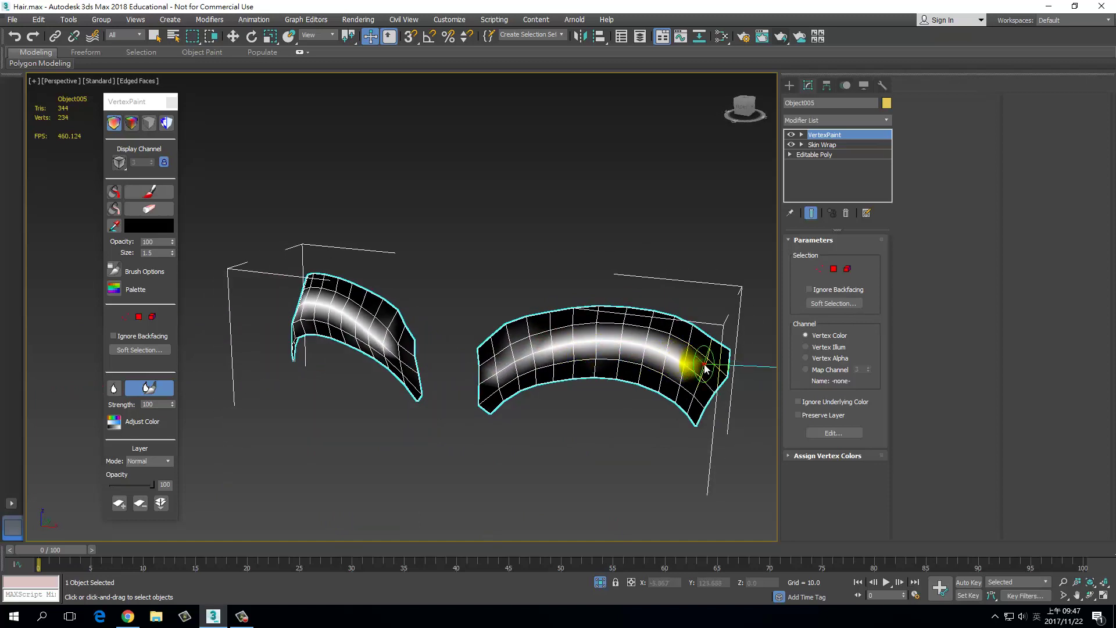
left_click_drag(693, 388, 692, 392)
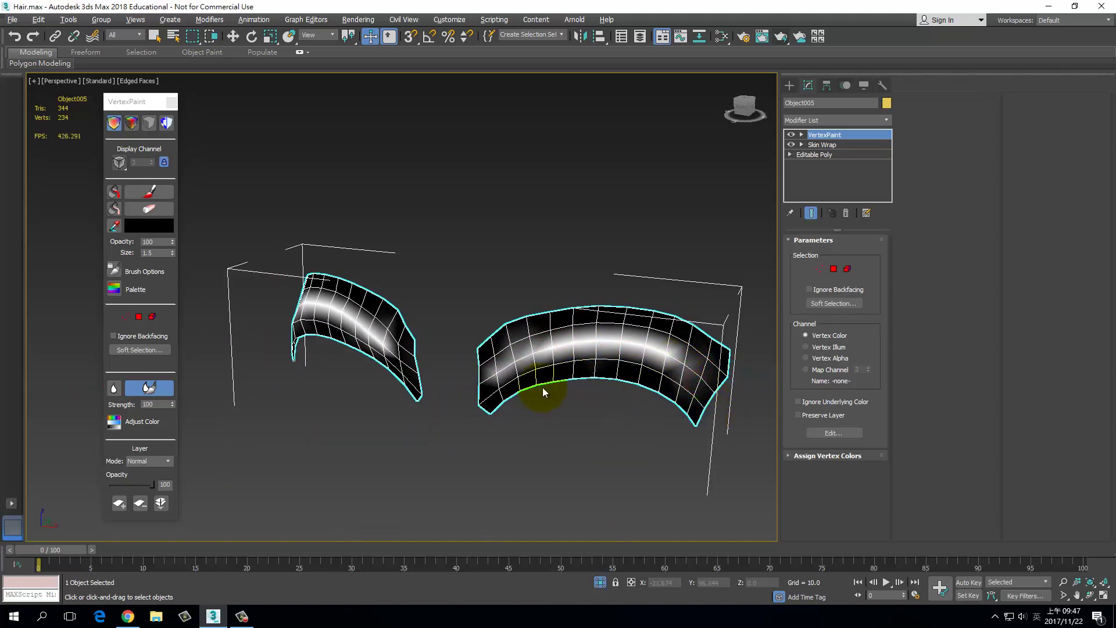
mouse_move(544, 393)
middle_mouse_down("alt")
mouse_move(369, 378)
mouse_move(518, 386)
mouse_move(534, 375)
middle_mouse_up("alt")
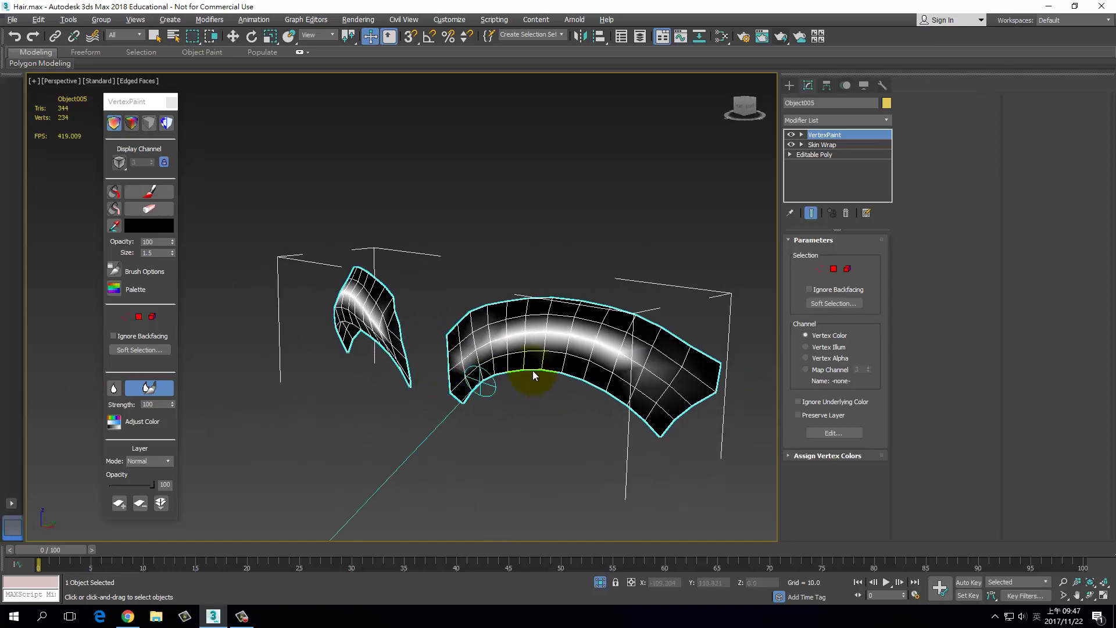
mouse_move(486, 349)
middle_mouse_down("alt")
mouse_move(561, 349)
mouse_move(597, 372)
mouse_move(568, 311)
mouse_move(553, 312)
mouse_move(543, 339)
middle_mouse_up("alt")
scroll(597, 372, "down", 5)
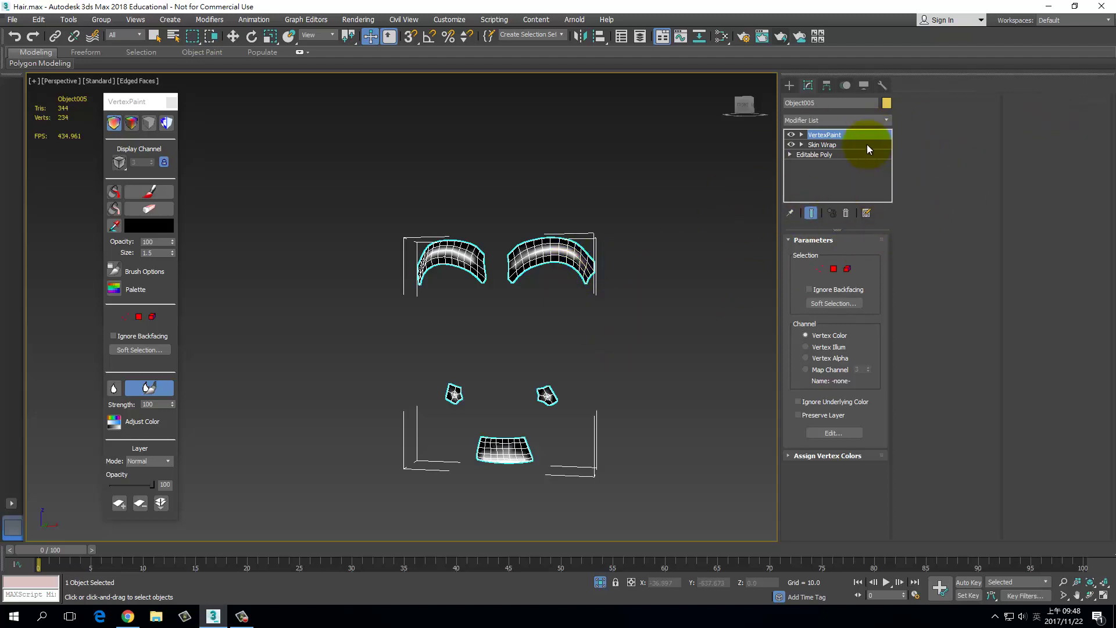
Step: Close the VertexPaint floating toolbar
mouse_move(864, 134)
left_mouse_down()
mouse_move(863, 149)
mouse_move(851, 135)
left_mouse_up()
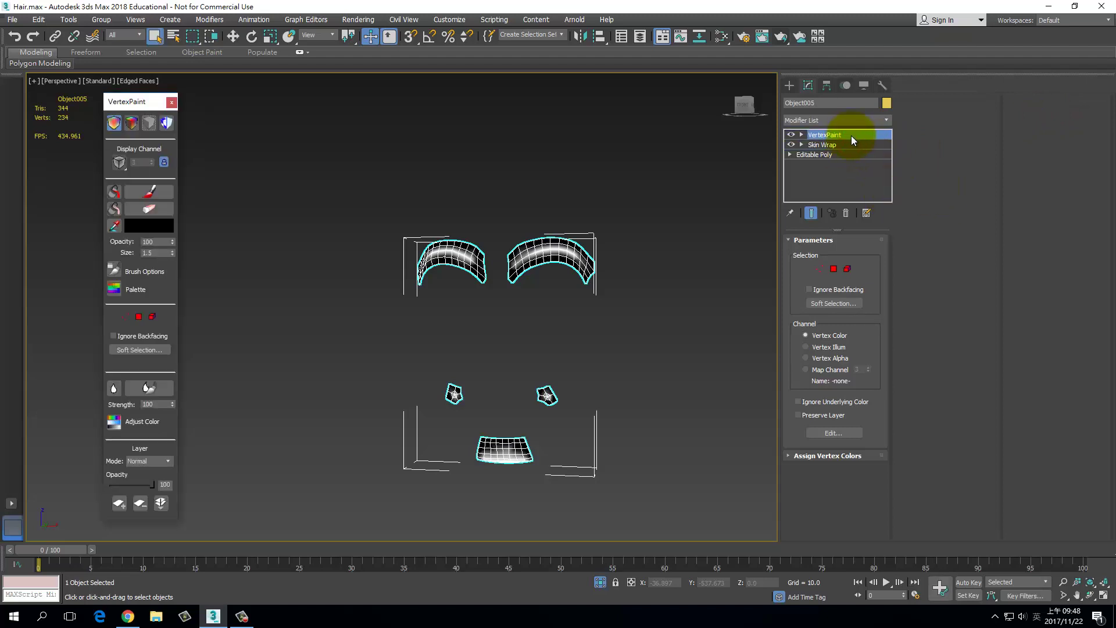
left_click(171, 103)
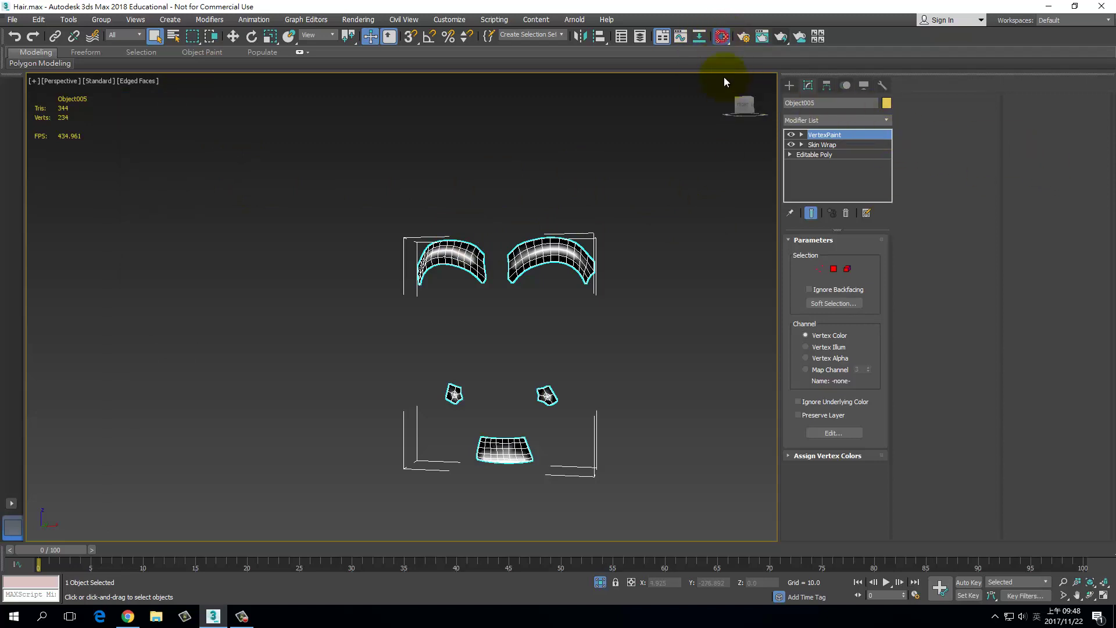
Step: Open the Slate Material Editor with M and delete all nodes in View2
key("m")
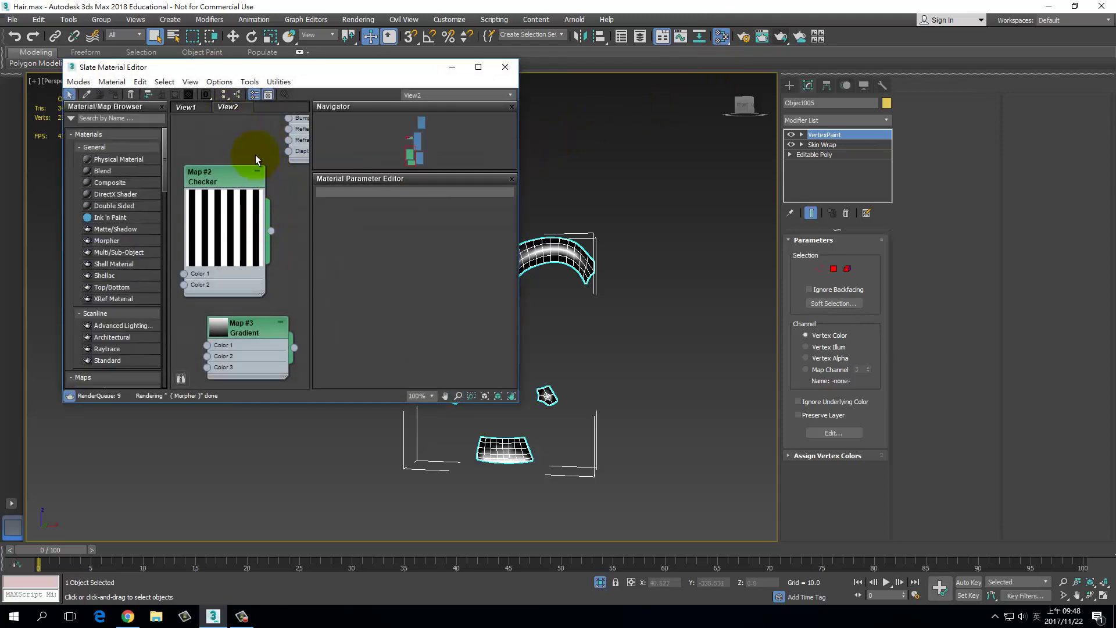
scroll(255, 155, "down", 3)
scroll(235, 164, "down", 2)
scroll(235, 164, "up", 1)
scroll(208, 144, "up", 1)
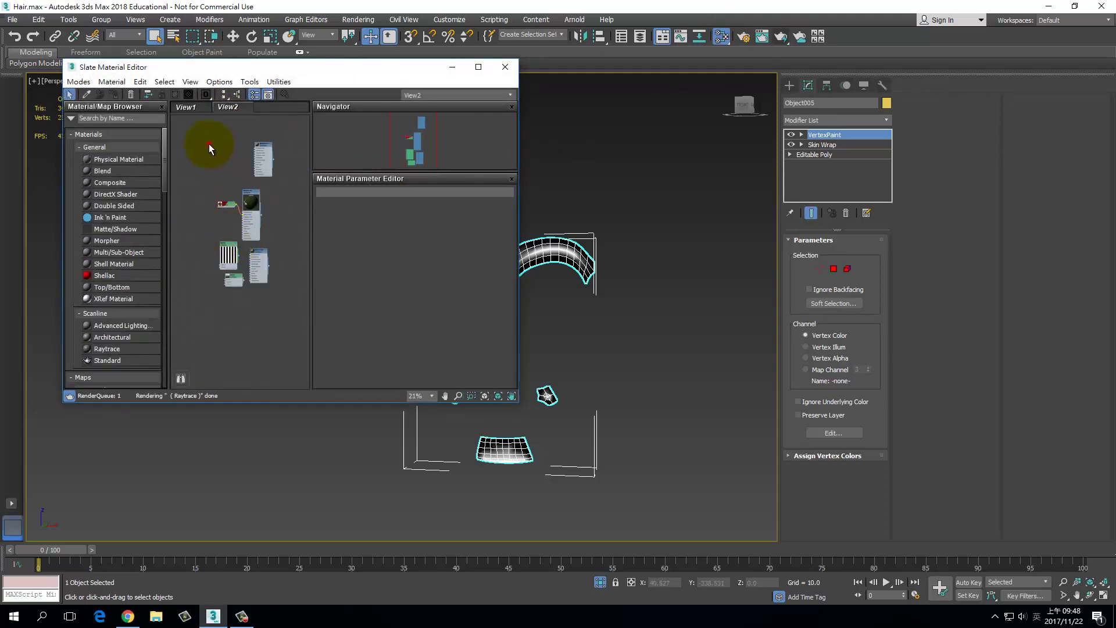
left_click_drag(208, 144, 304, 327)
key("Delete")
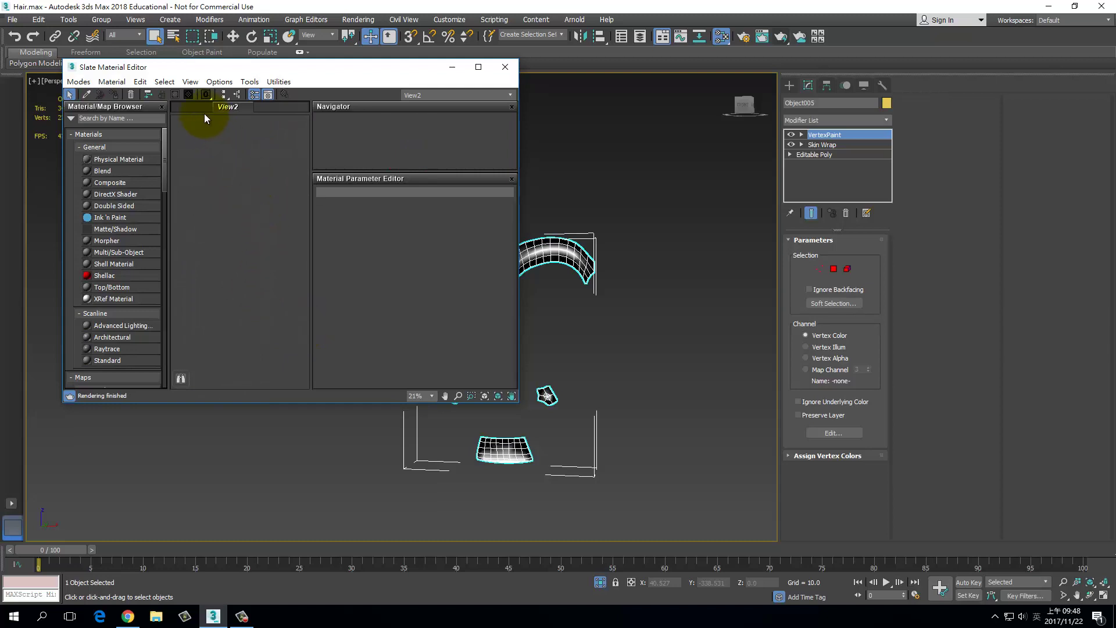
Step: Delete the empty View2 tab, confirming the removal
scroll(232, 140, "down", 2)
mouse_move(235, 183)
middle_mouse_down()
mouse_move(242, 230)
mouse_move(386, 138)
mouse_move(294, 468)
mouse_move(248, 286)
middle_mouse_up()
middle_click_drag(276, 186, 212, 289)
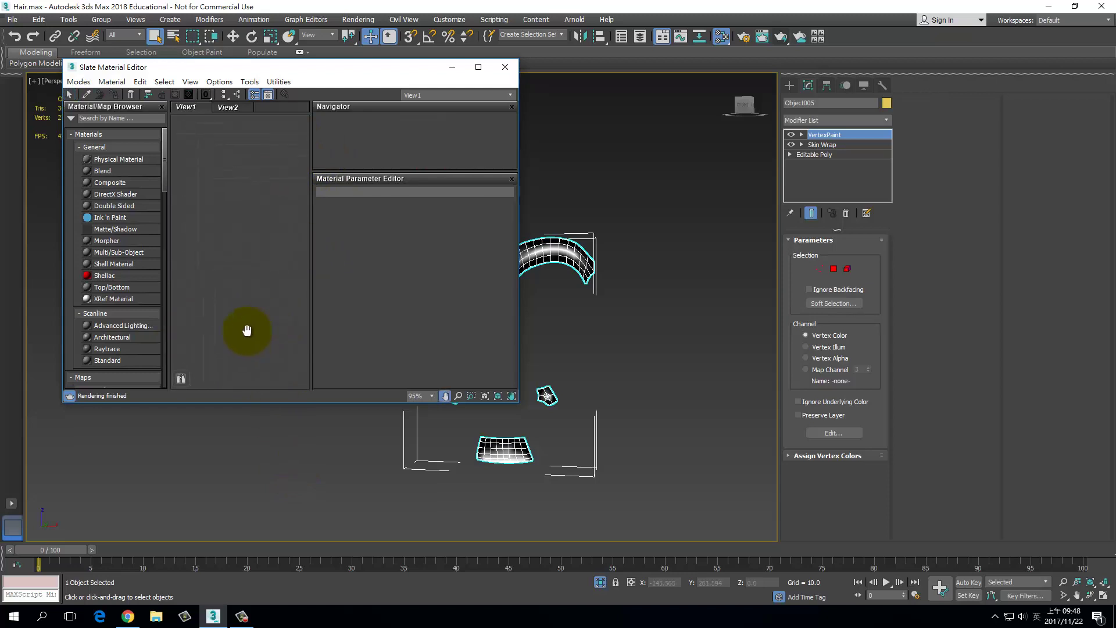
right_click(236, 105)
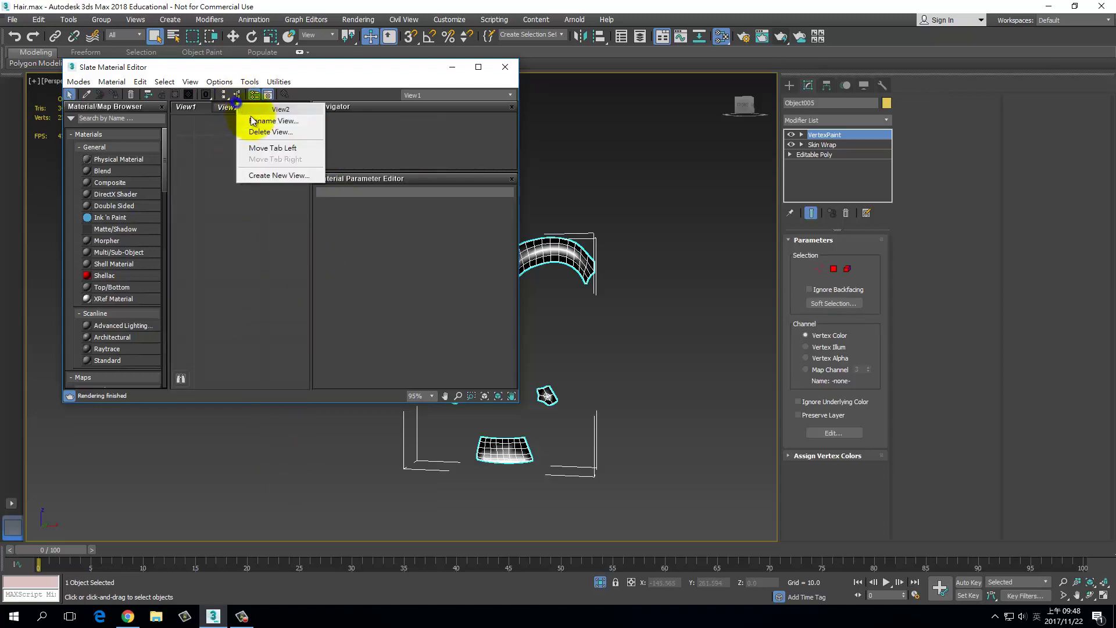
left_click(288, 137)
left_click(588, 357)
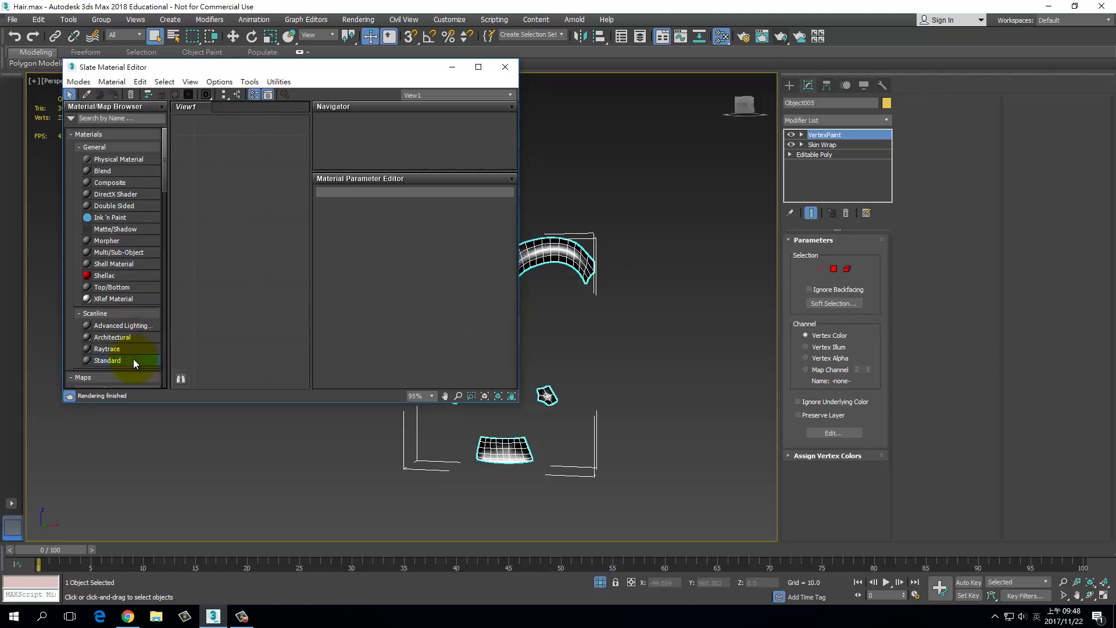
Step: Add a Vertex Color map node (Map #2) to the node view and show its parameters
left_click(165, 344)
left_click_drag(164, 356, 170, 317)
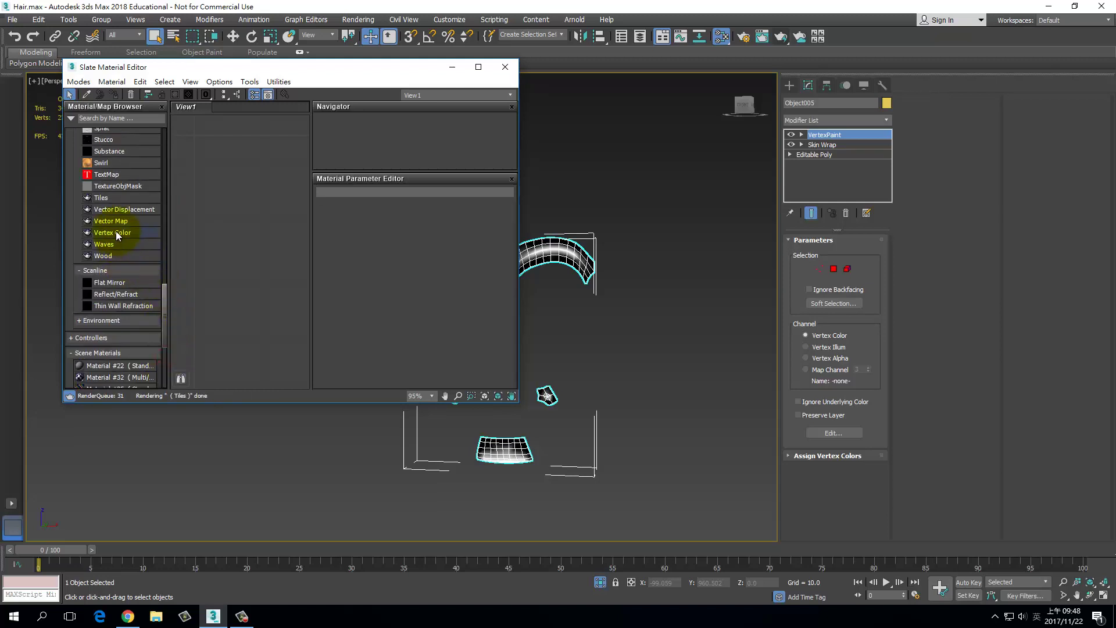
left_click_drag(117, 232, 240, 189)
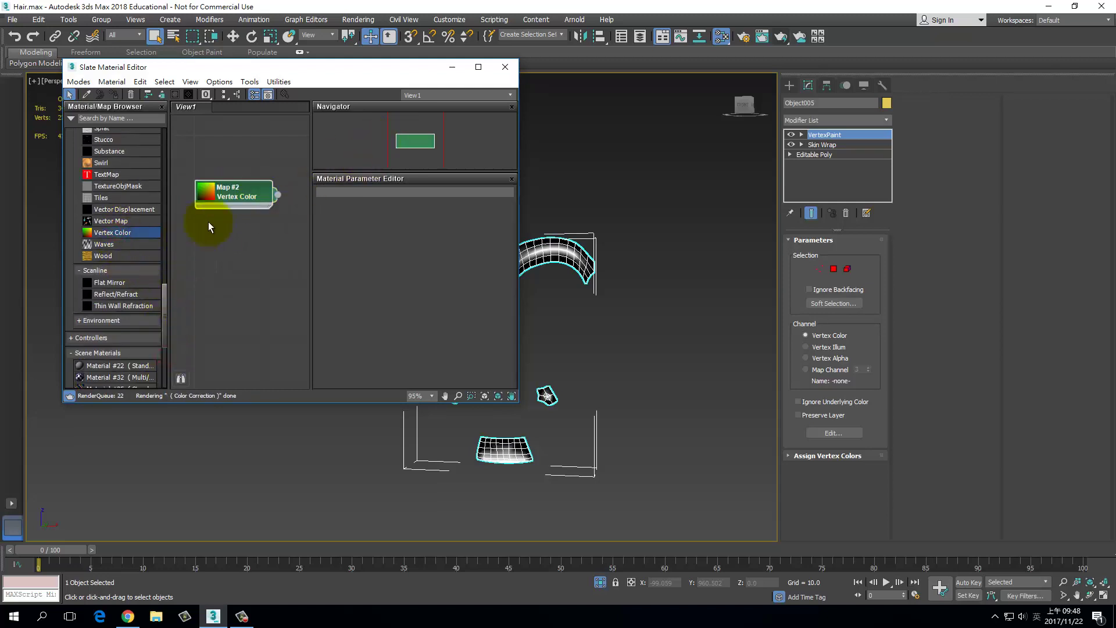
double_click(239, 196)
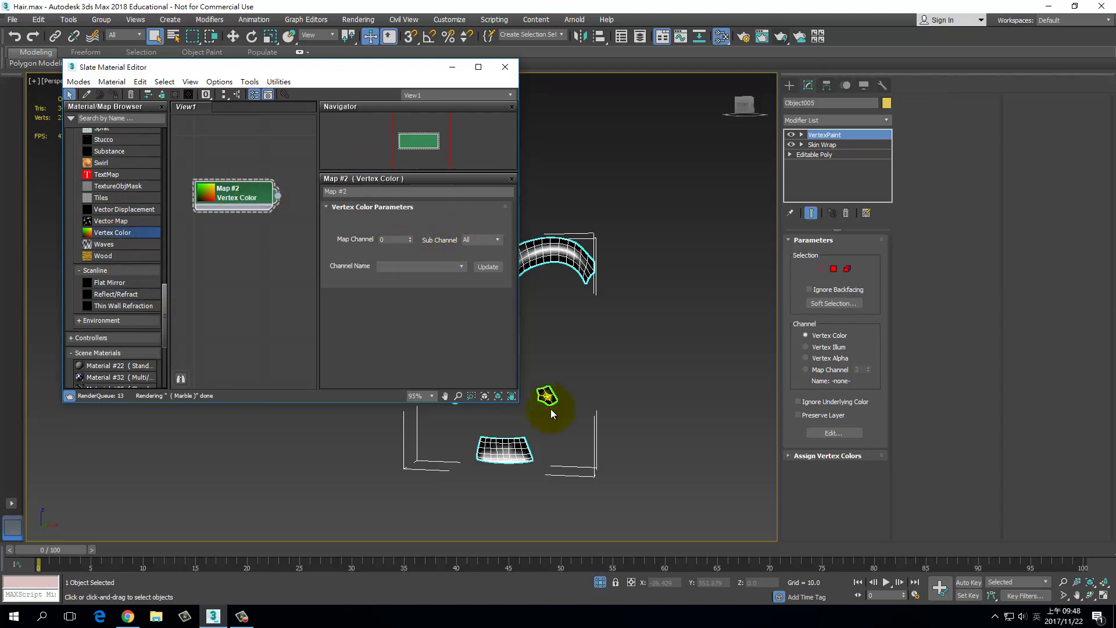
left_click(869, 136)
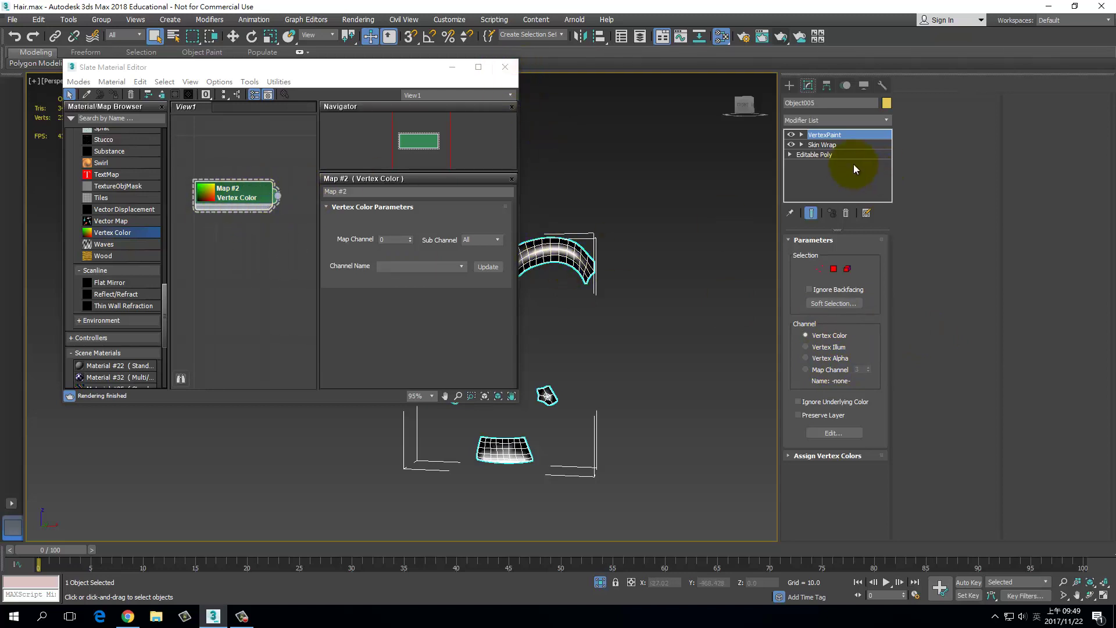
left_click_drag(272, 205, 274, 174)
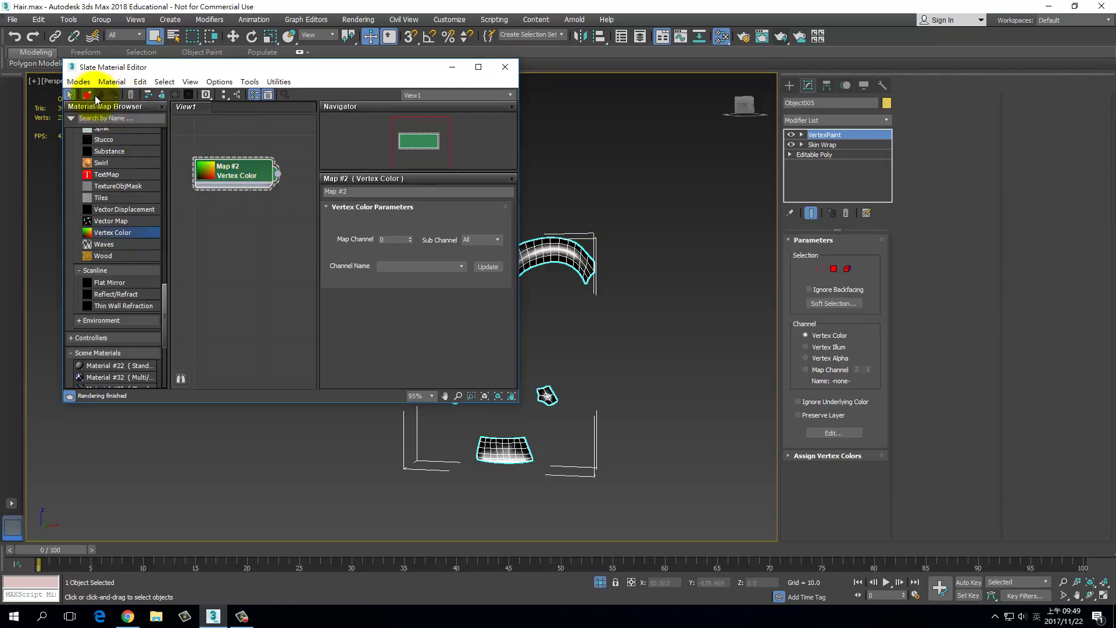
Step: Pick the brow strip's material from the scene, then delete its Multi/Sub and material nodes
left_click(87, 94)
left_click(565, 240)
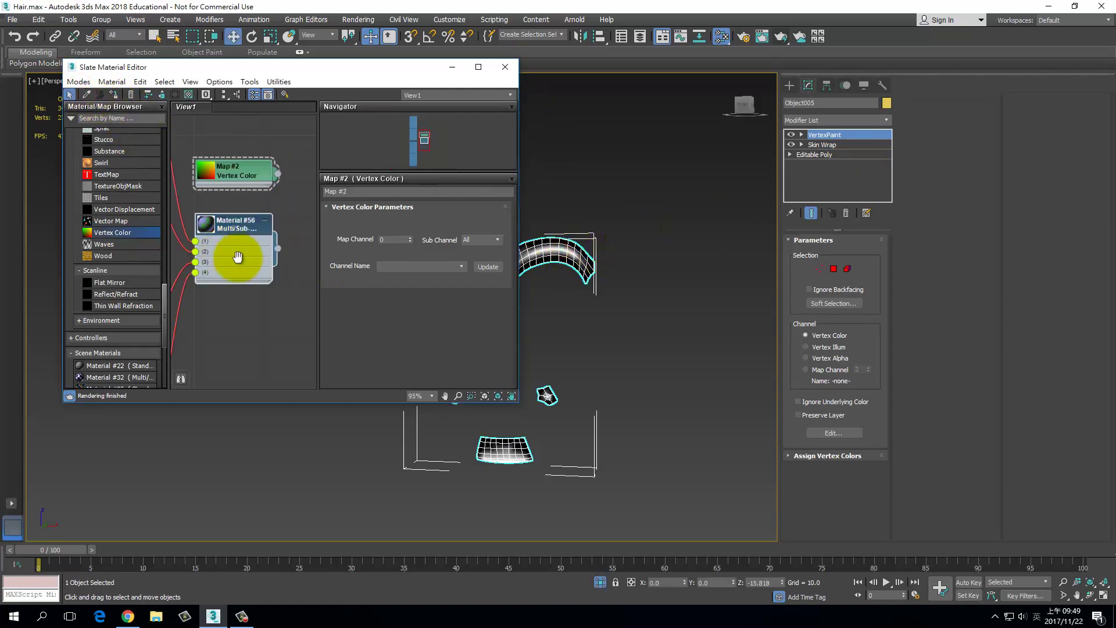
scroll(256, 261, "down", 5)
scroll(257, 267, "up", 2)
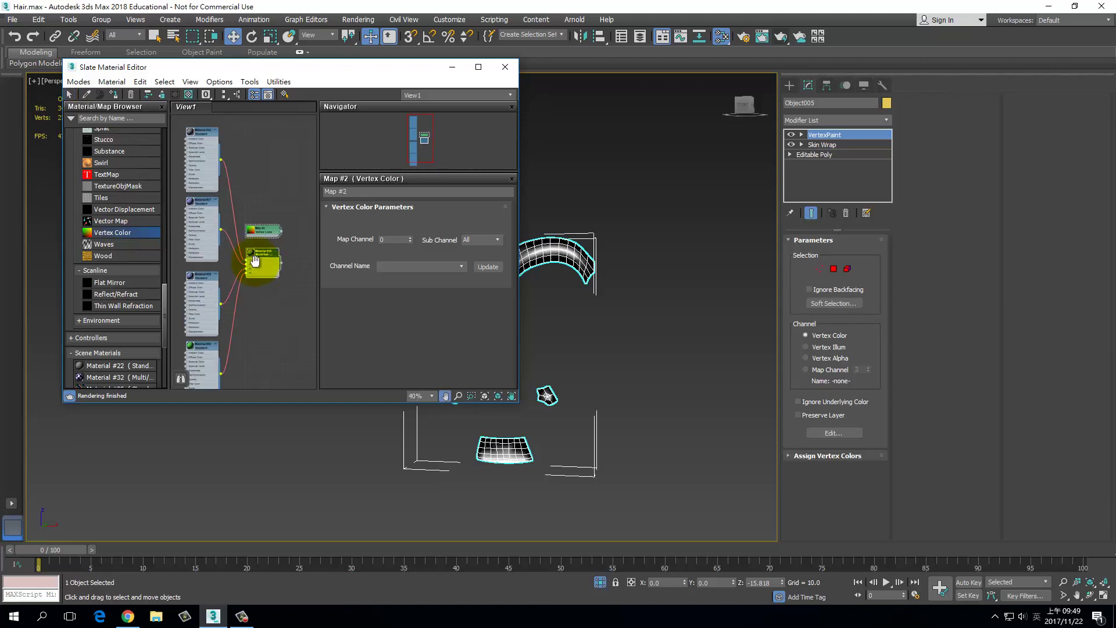
scroll(259, 256, "up", 3)
key("Delete")
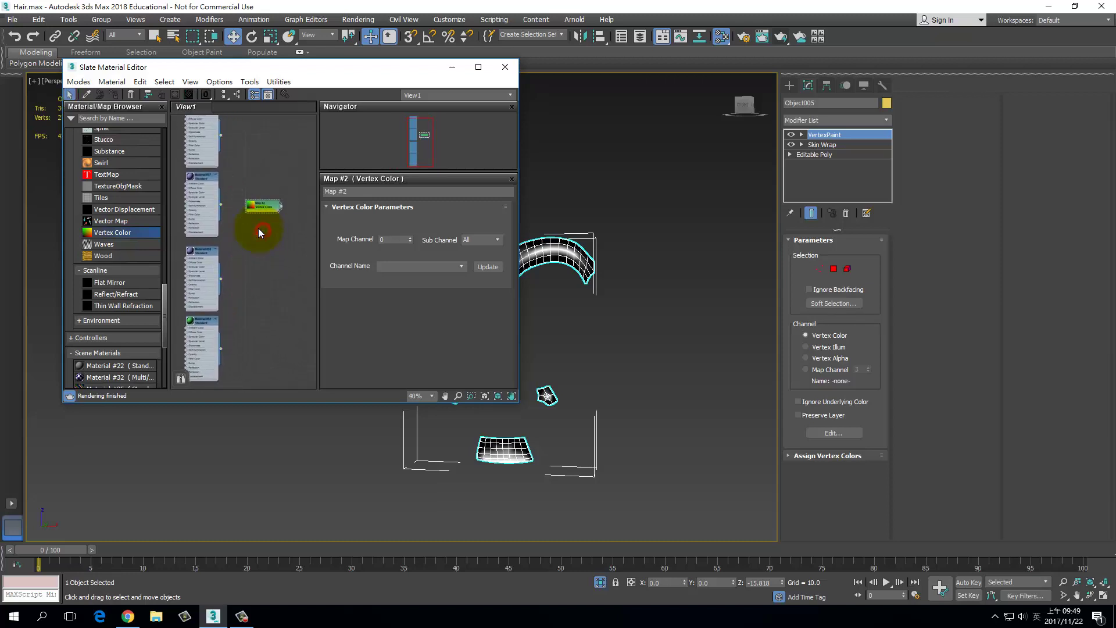
left_click_drag(222, 139, 180, 394)
key("Delete")
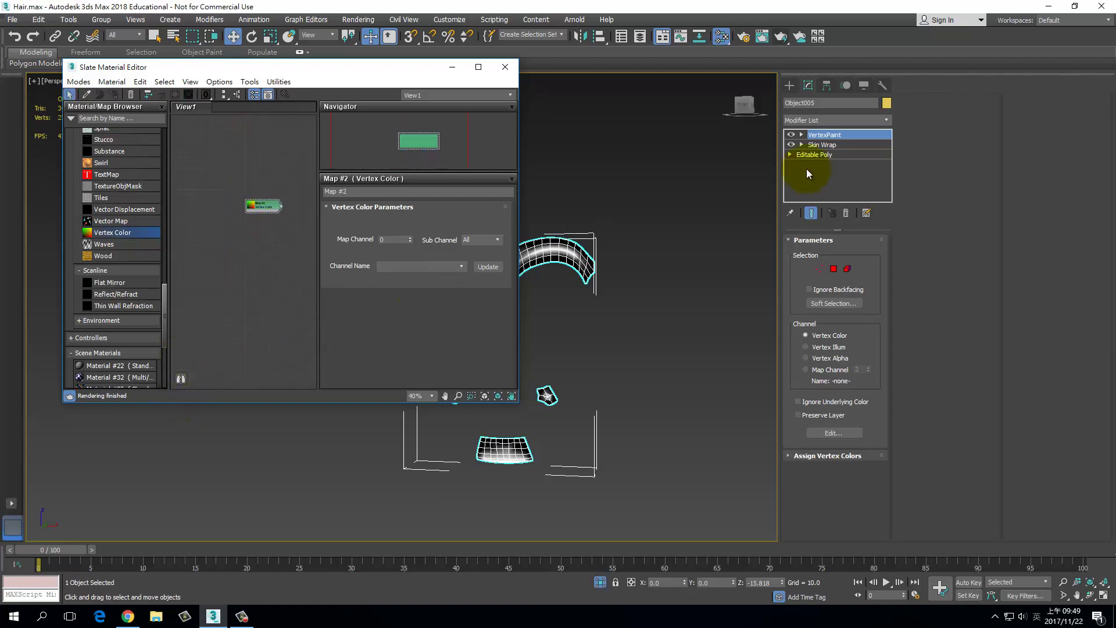
Step: Deselect everything and reselect Object005 in the viewport
left_click(697, 215)
left_click(886, 121)
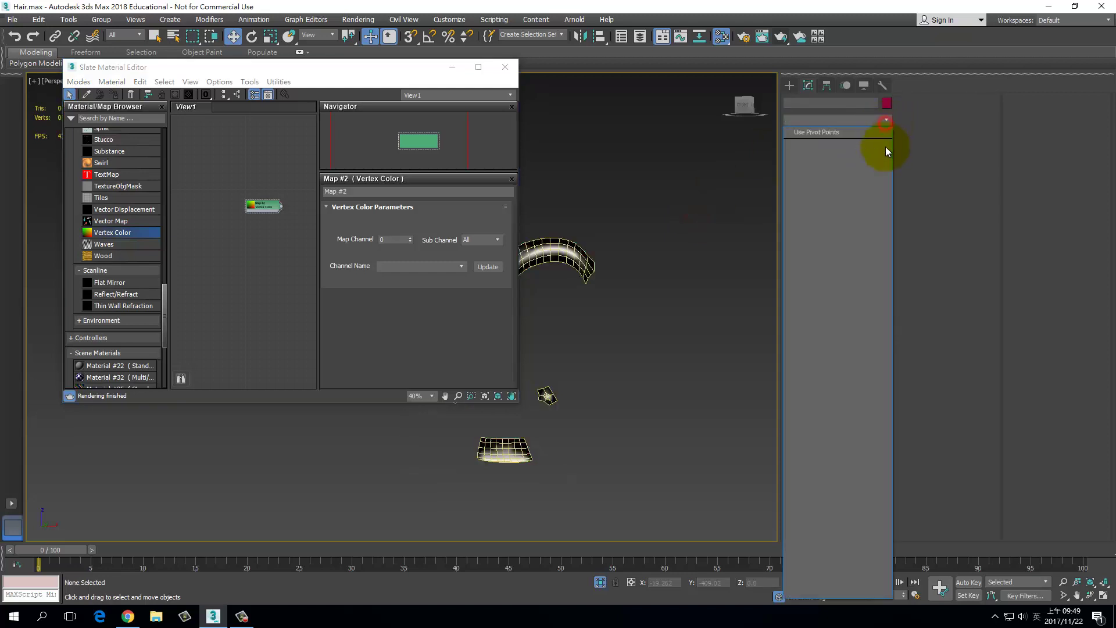
left_click(582, 250)
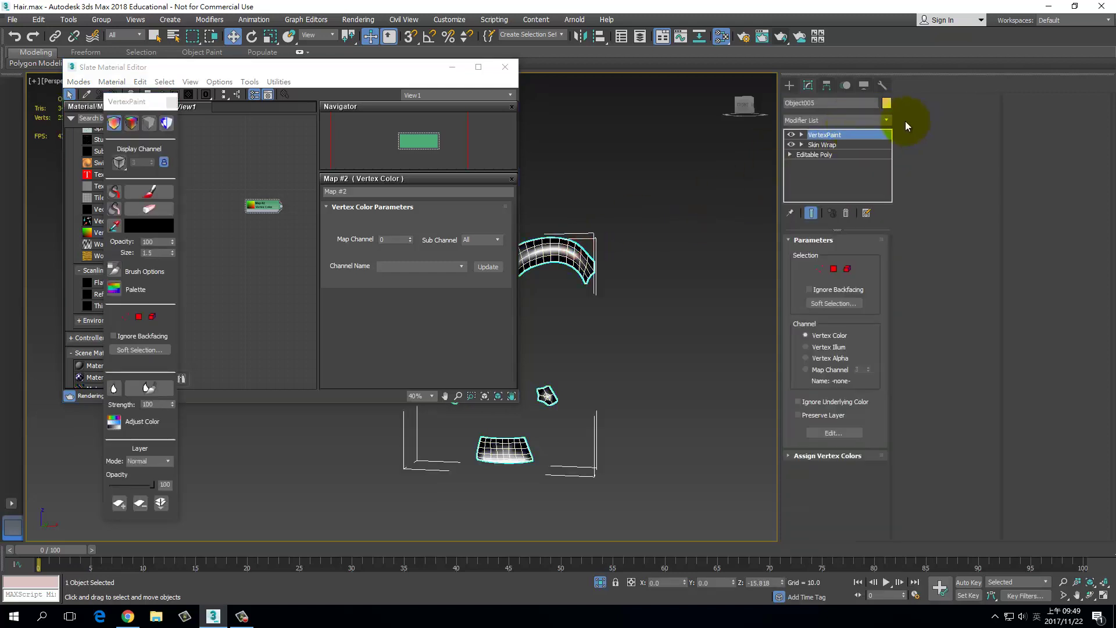
Step: Add Hair and Fur (WSM) to Object005 and instance the Vertex Color map into Density
left_click(887, 120)
mouse_move(890, 149)
left_mouse_down()
mouse_move(892, 385)
mouse_move(901, 142)
left_mouse_up()
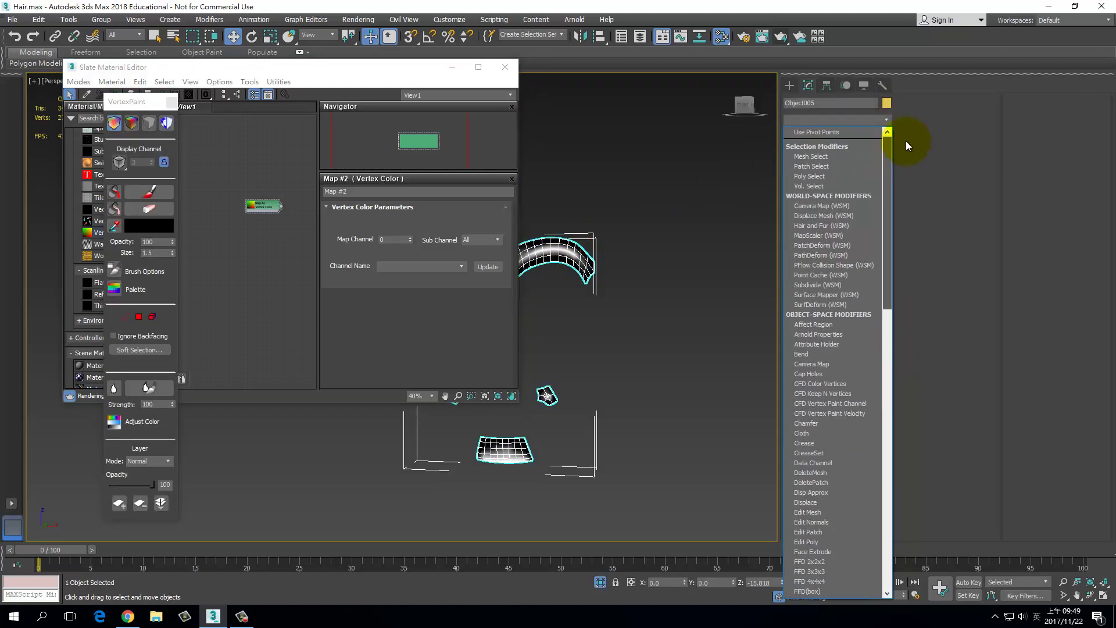
left_click(856, 226)
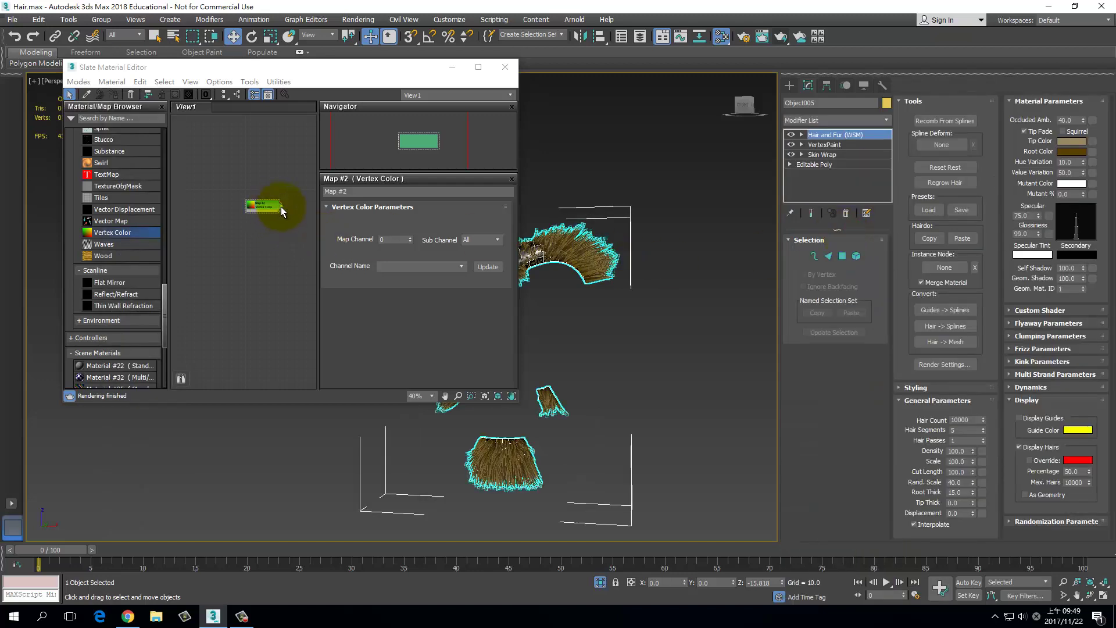
left_click_drag(282, 211, 979, 458)
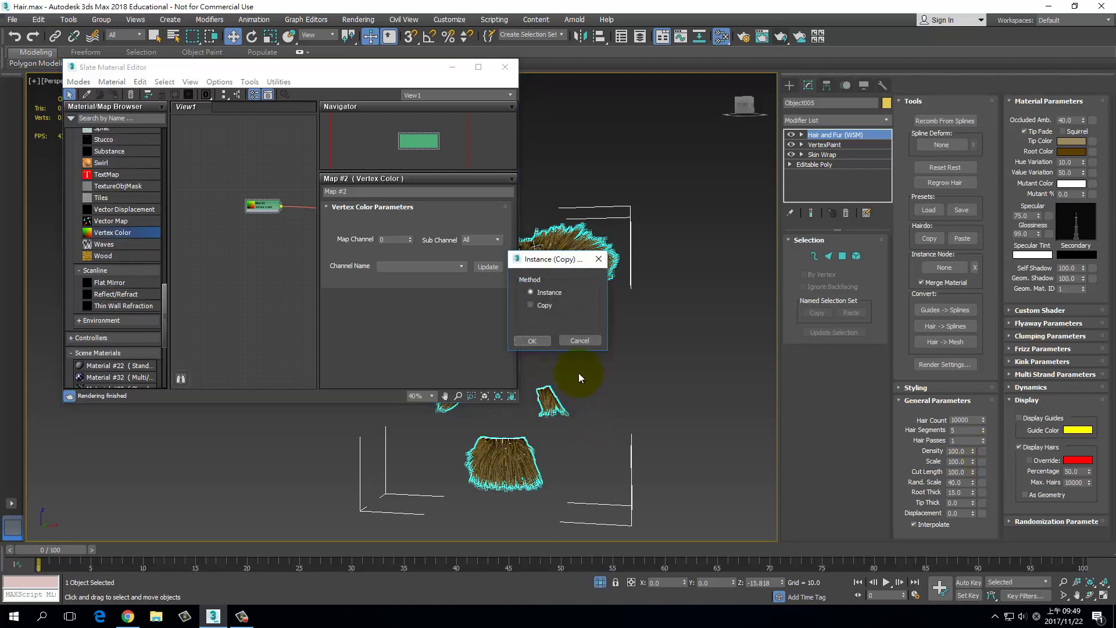
left_click(535, 343)
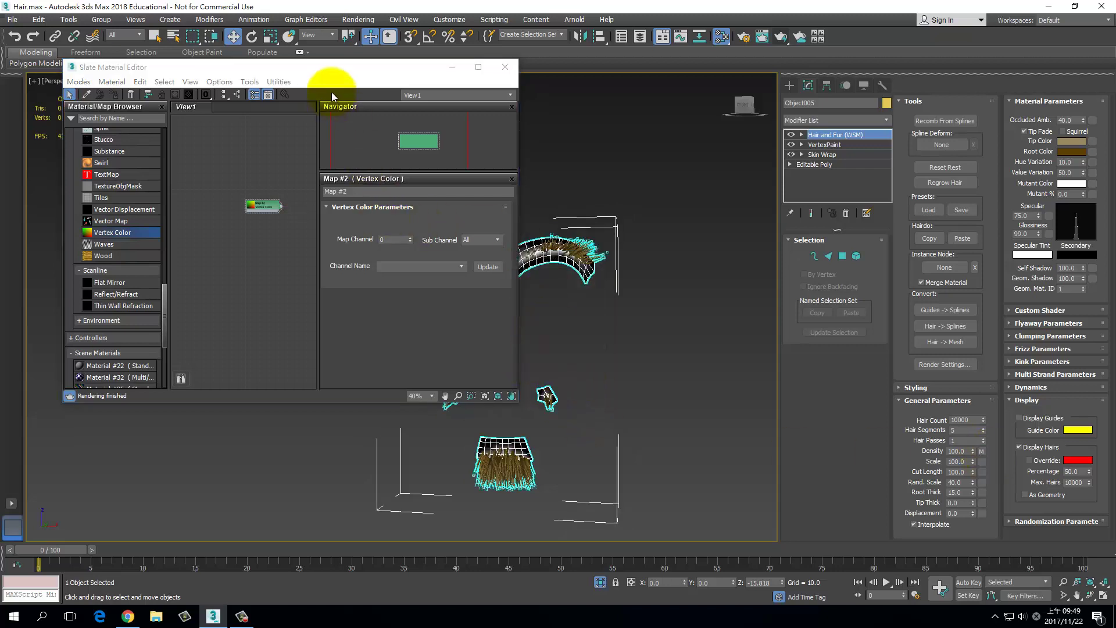
Step: Minimize the Slate editor and orbit around the eyebrow, mustache and beard hair
left_click(453, 65)
scroll(536, 274, "up", 3)
scroll(548, 286, "up", 4)
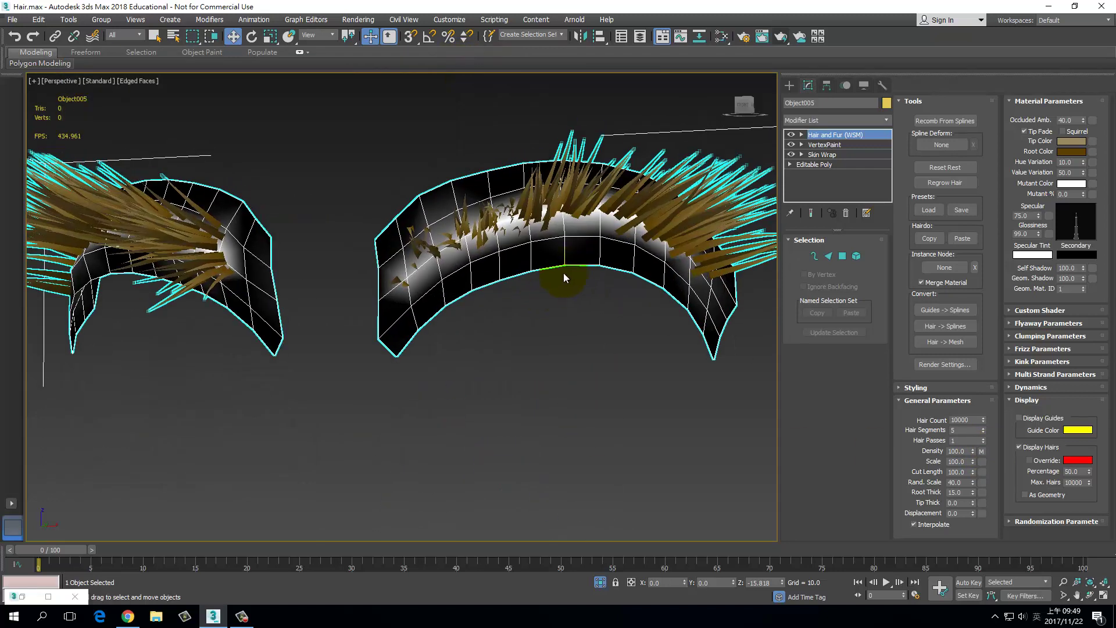
scroll(575, 274, "down", 4)
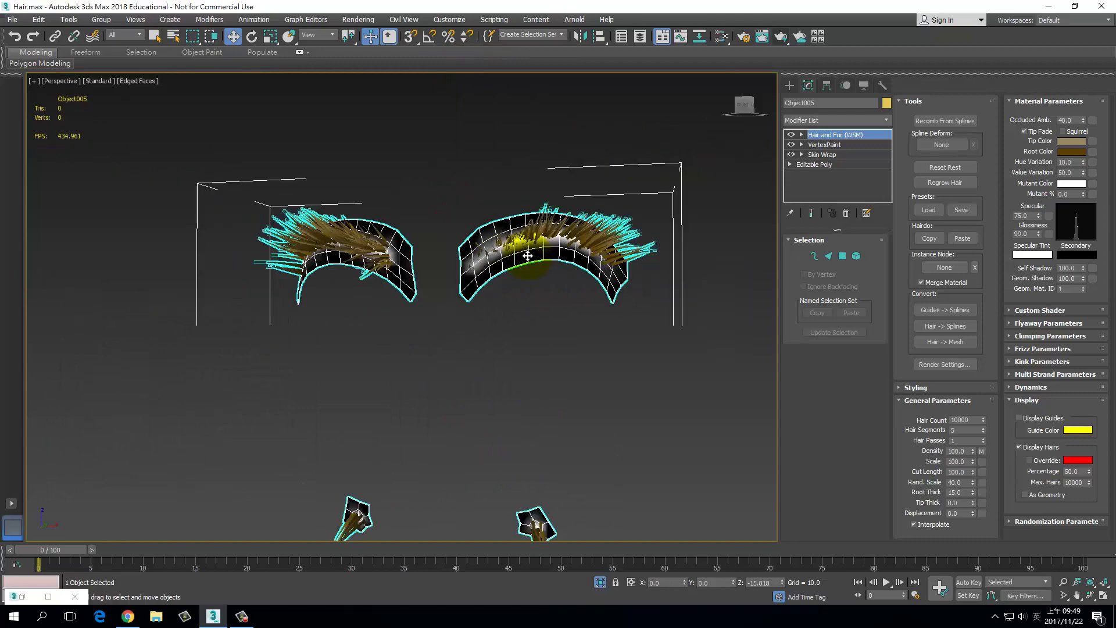
mouse_move(518, 261)
middle_mouse_down("alt")
mouse_move(608, 281)
mouse_move(496, 283)
mouse_move(473, 295)
mouse_move(492, 327)
mouse_move(556, 289)
mouse_move(532, 278)
mouse_move(531, 221)
mouse_move(553, 251)
mouse_move(528, 301)
mouse_move(563, 308)
mouse_move(546, 320)
middle_mouse_up("alt")
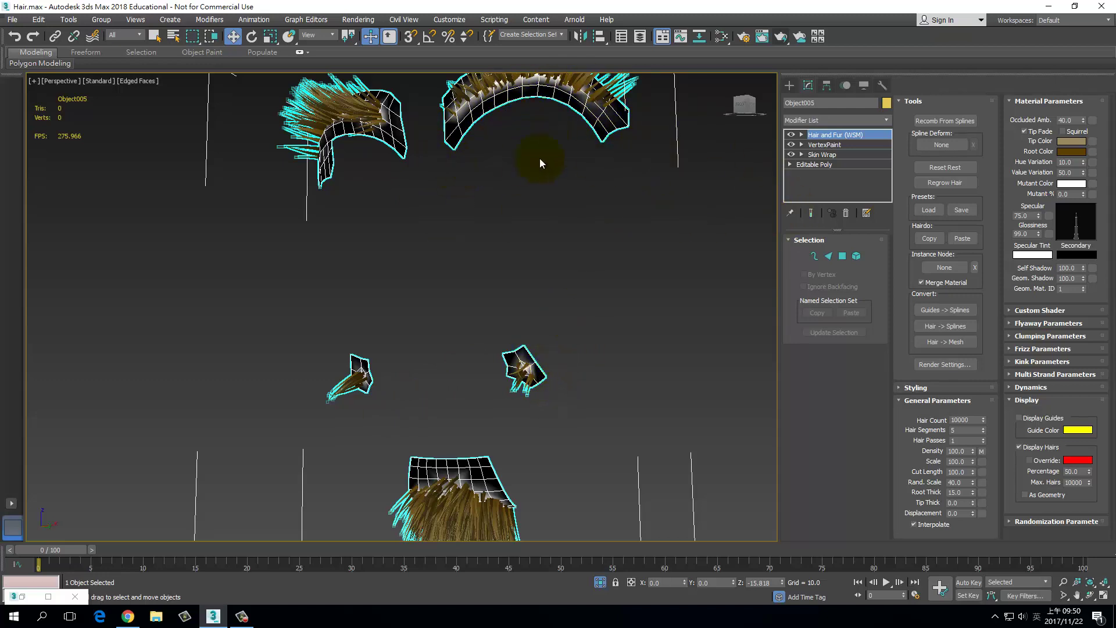
mouse_move(503, 441)
middle_mouse_down()
mouse_move(504, 356)
mouse_move(505, 369)
middle_mouse_up()
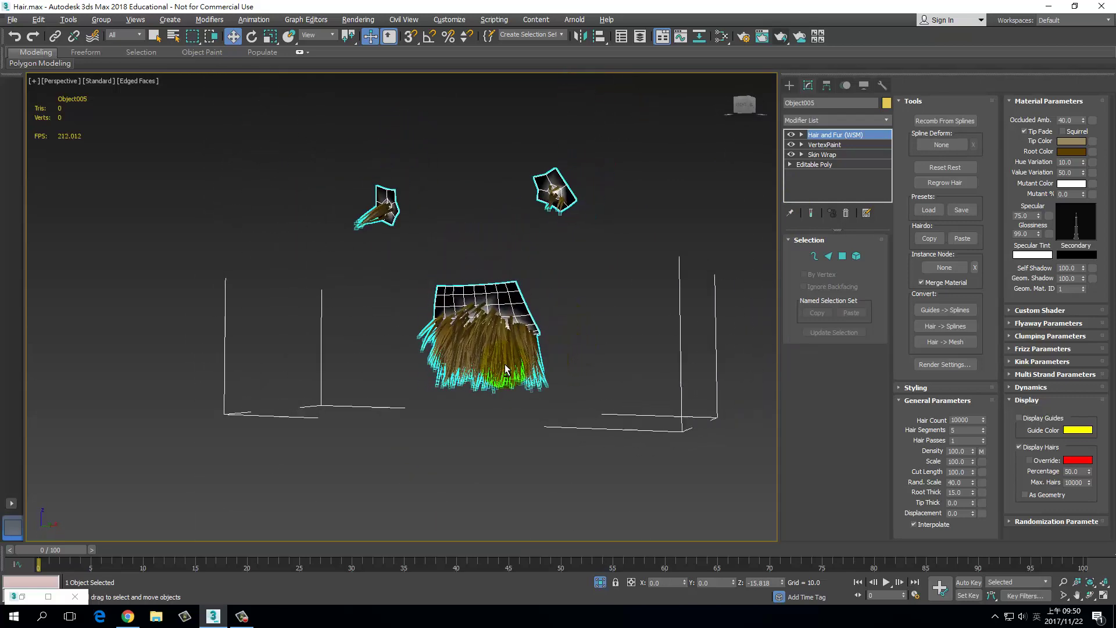
middle_click_drag(331, 341, 466, 304, "alt")
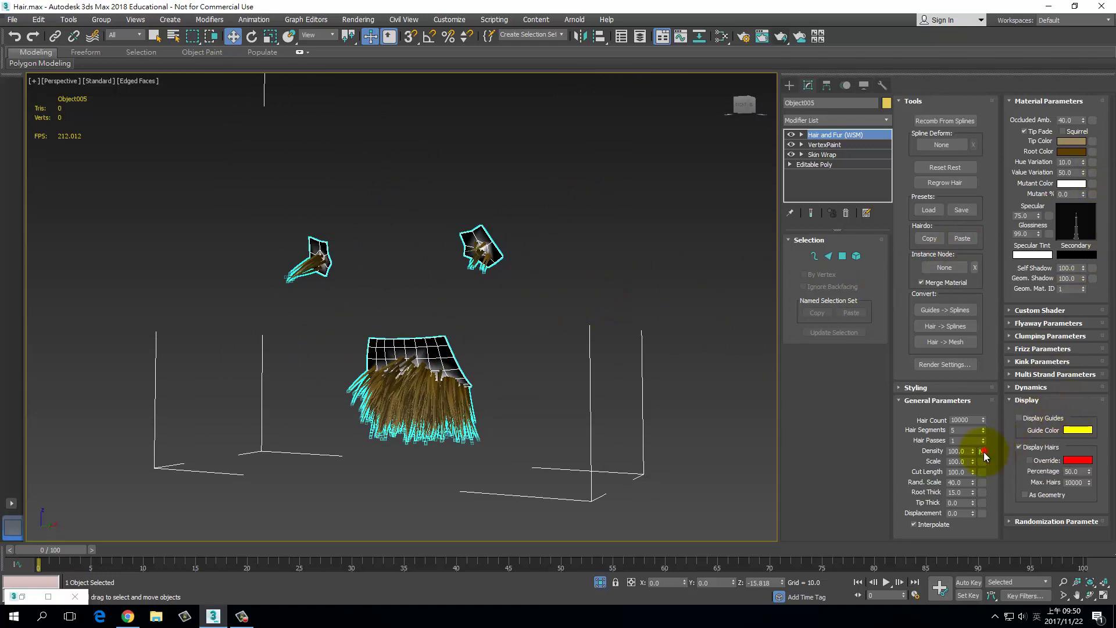
Step: Instance the Density map onto hair Scale, review the brows, then clear the Scale map
left_click_drag(982, 452, 982, 460)
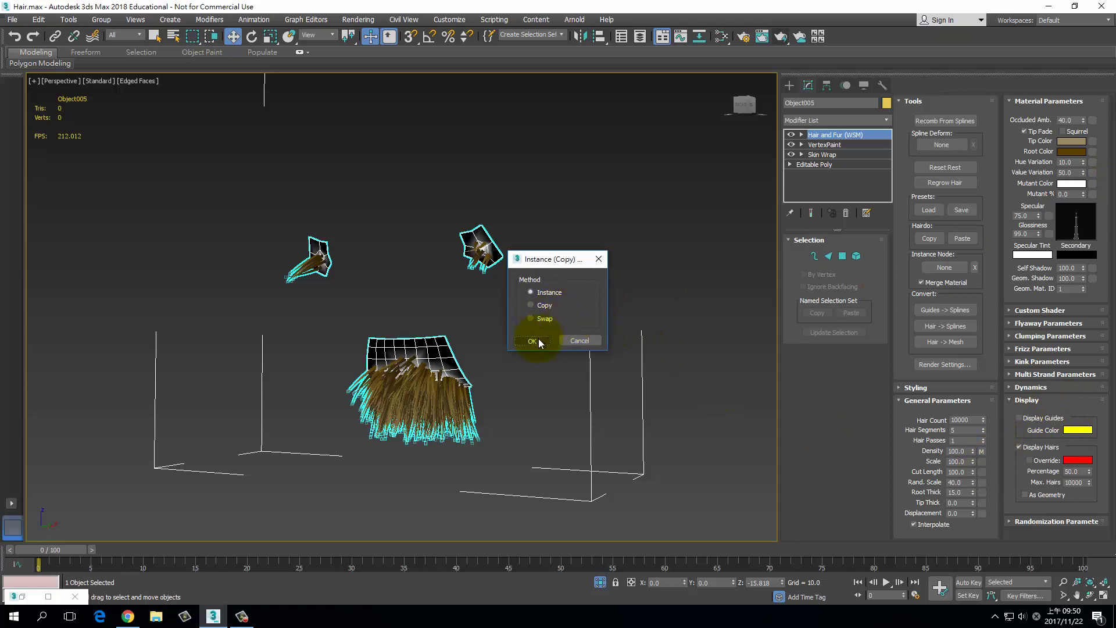
left_click(539, 341)
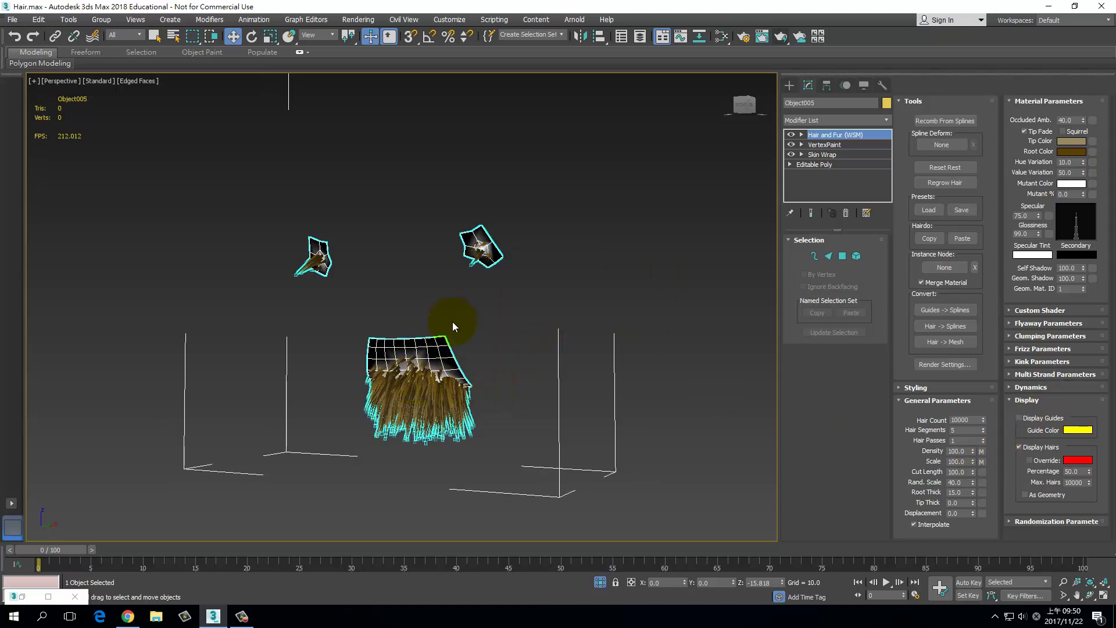
mouse_move(453, 327)
middle_mouse_down("alt")
mouse_move(498, 292)
mouse_move(506, 216)
mouse_move(436, 271)
middle_mouse_up("alt")
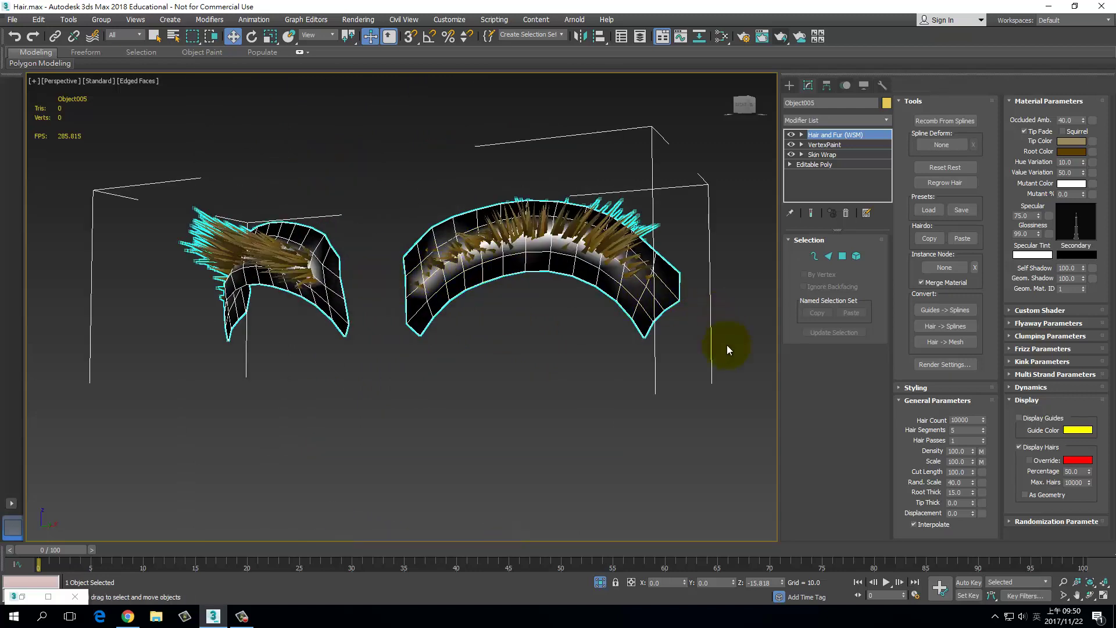
left_click(981, 462)
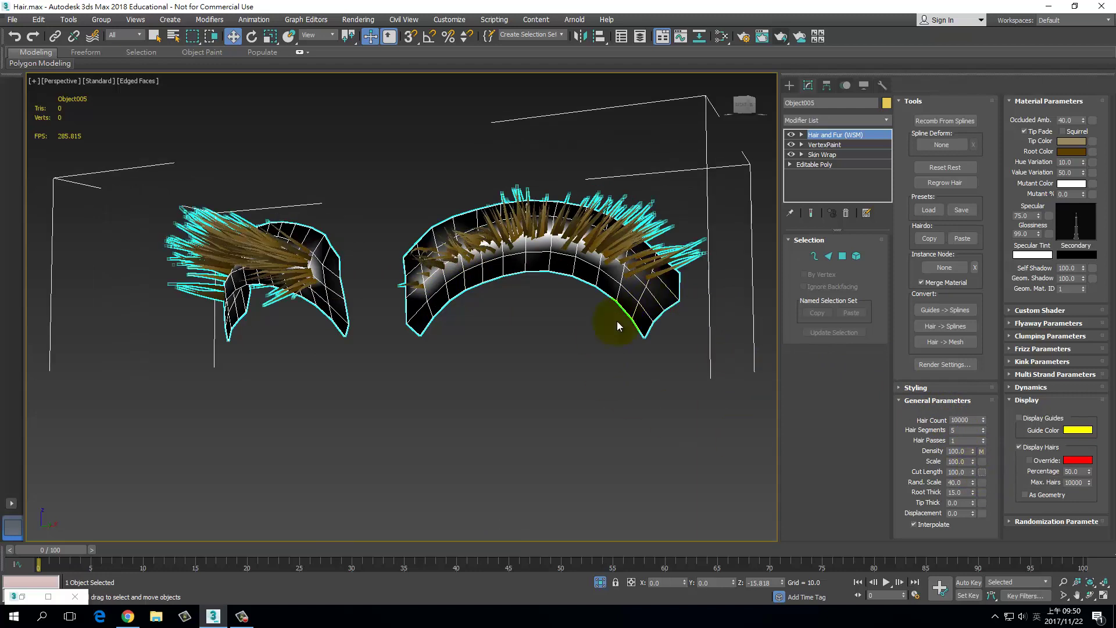
scroll(491, 283, "down", 5)
scroll(519, 294, "down", 2)
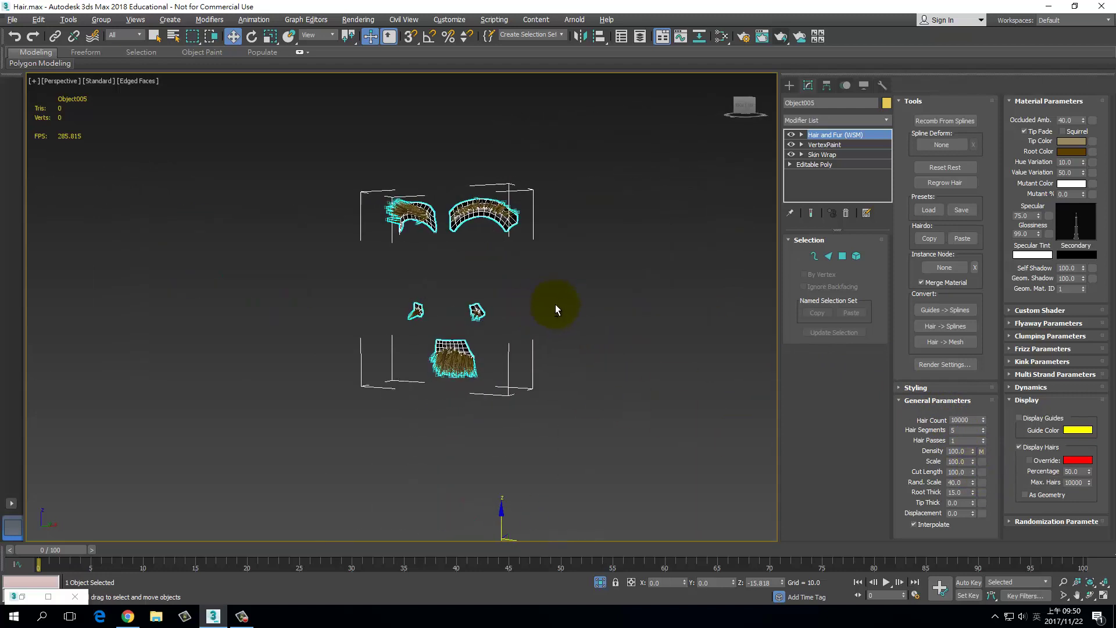
mouse_move(567, 308)
middle_mouse_down("alt")
mouse_move(562, 335)
mouse_move(566, 288)
middle_mouse_up("alt")
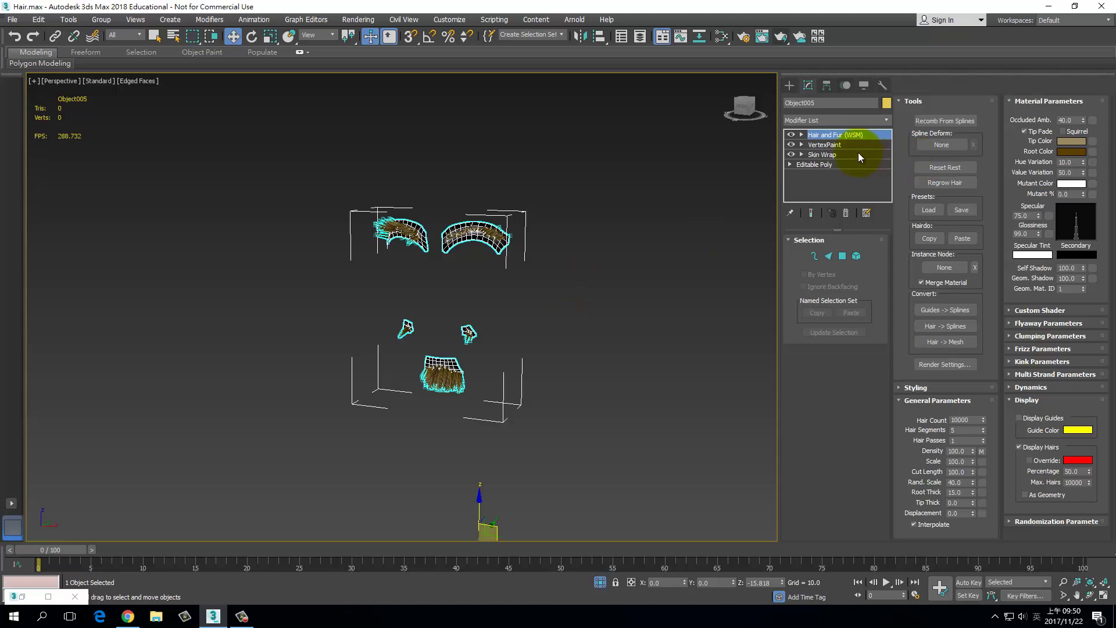
Step: Uncheck Renderable in Object005's Object Properties and apply the change
right_click(446, 362)
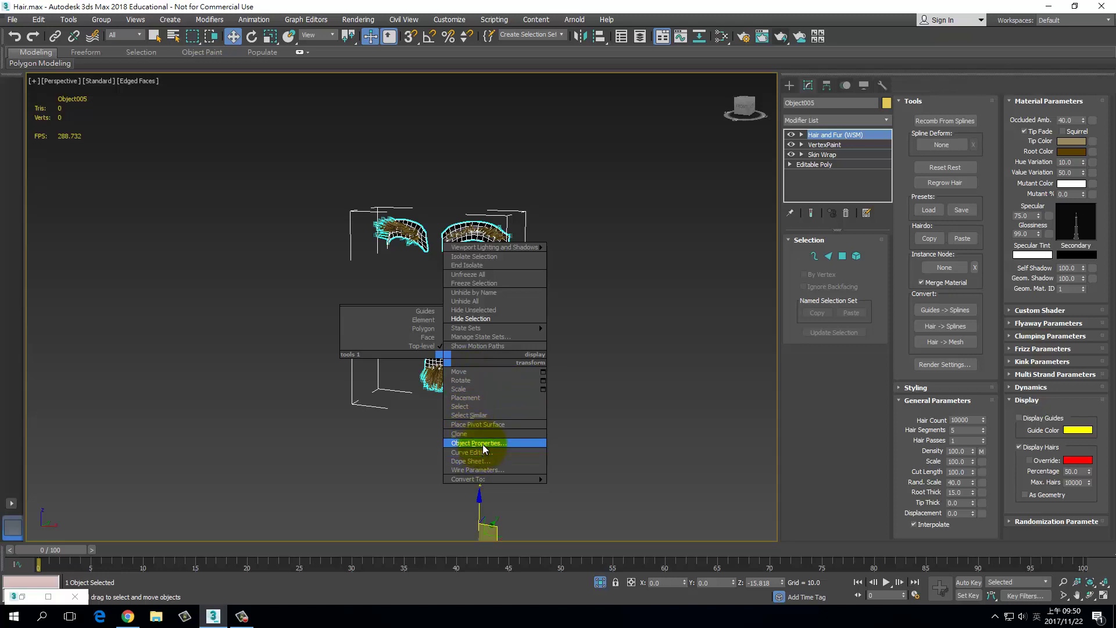
left_click(482, 443)
left_click(565, 287)
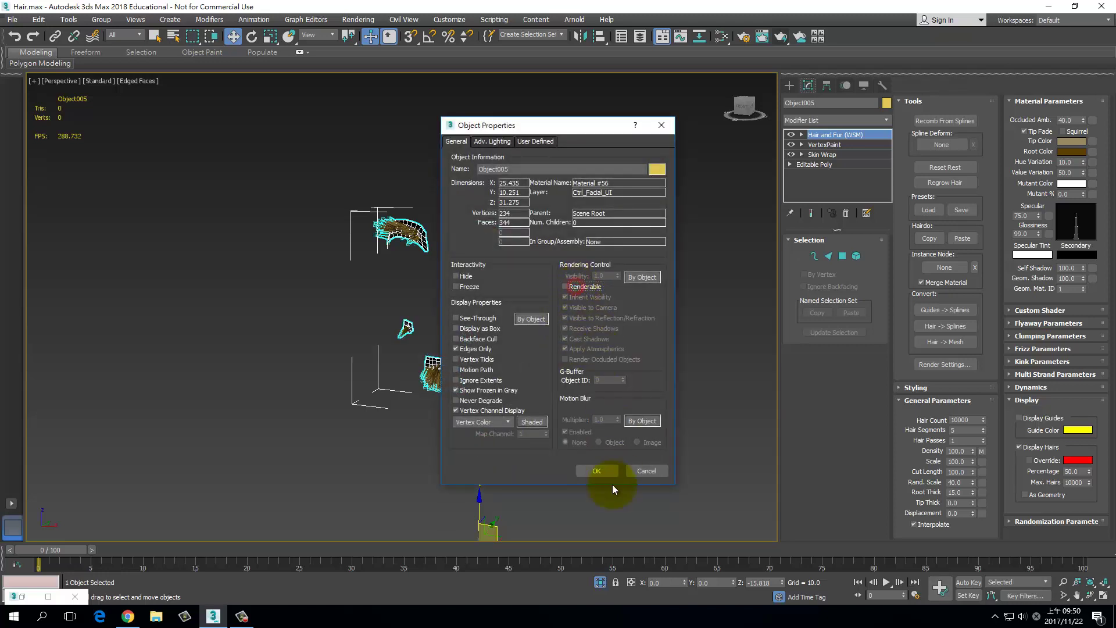
left_click(597, 472)
left_click(597, 470)
Step: Exit isolation to show the full head and orbit to a frontal view of the face
left_click(599, 582)
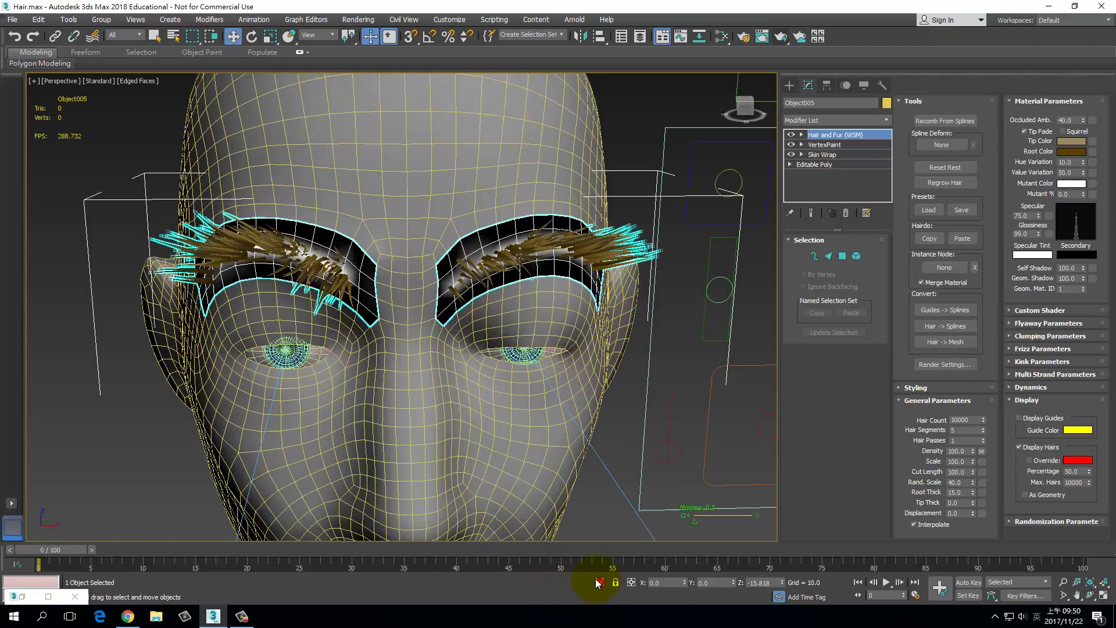
middle_click_drag(581, 341, 597, 336, "alt")
scroll(570, 338, "up", 5)
scroll(570, 338, "down", 5)
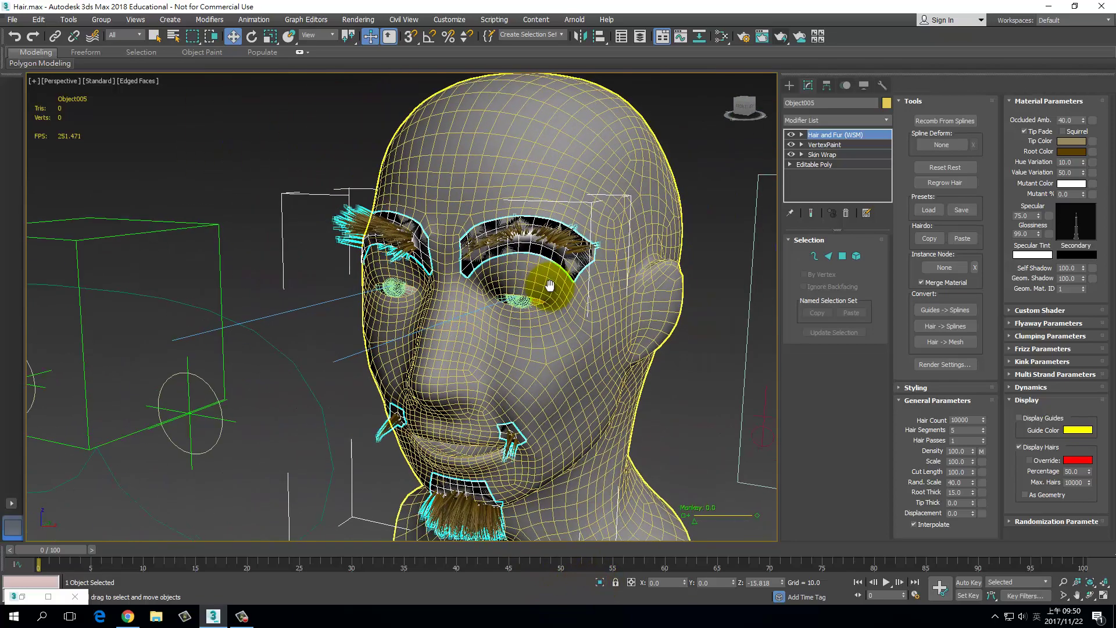
middle_click_drag(568, 294, 580, 266, "alt")
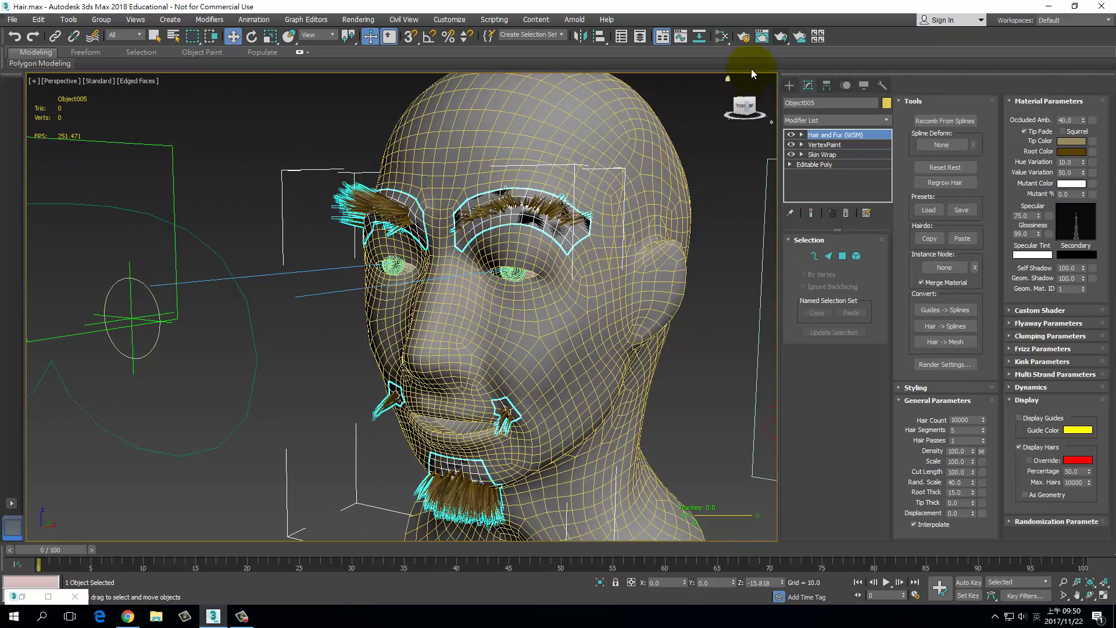
Step: Render the view, then minimize the render window and deselect the hair object
left_click(788, 37)
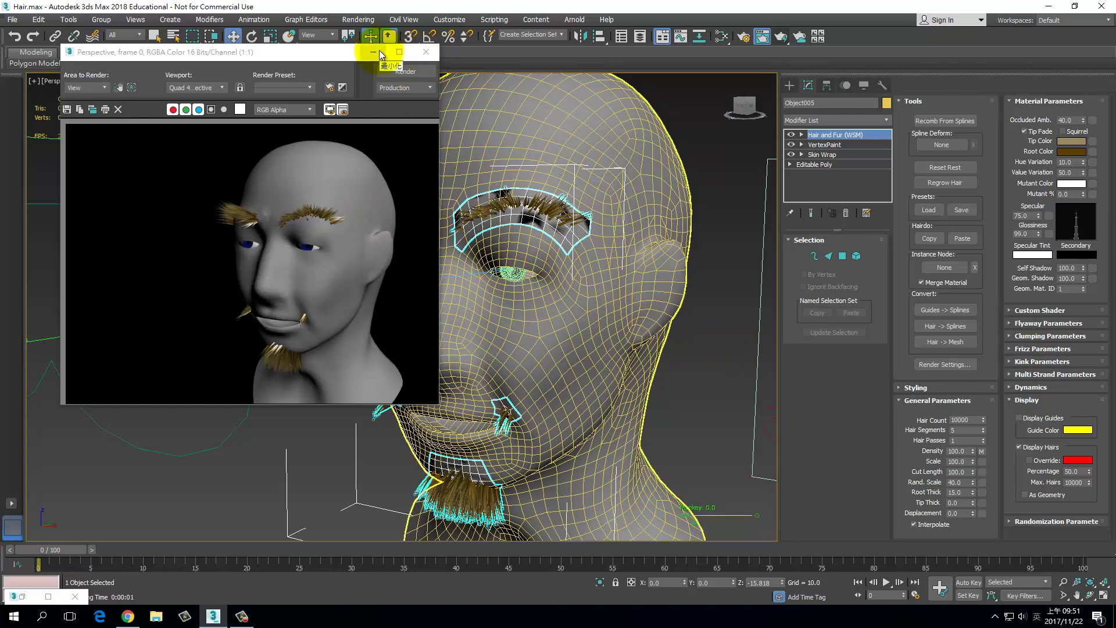
left_click(380, 51)
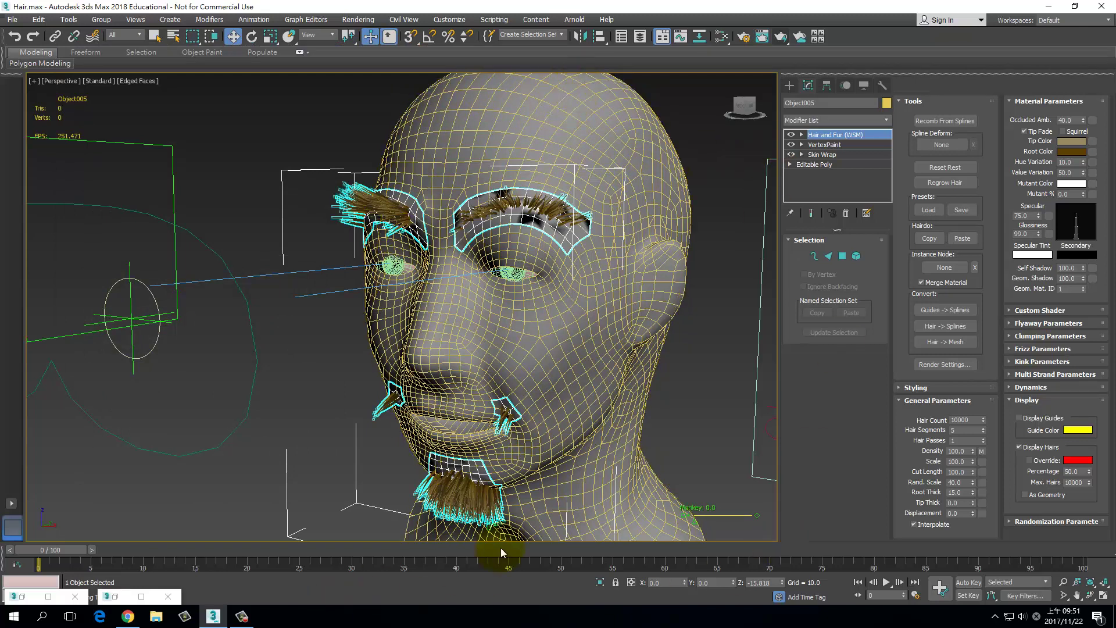
left_click(745, 241)
Step: Isolate the scalp cap mesh and add a VertexPaint modifier to it
middle_click_drag(736, 233, 683, 249, "alt")
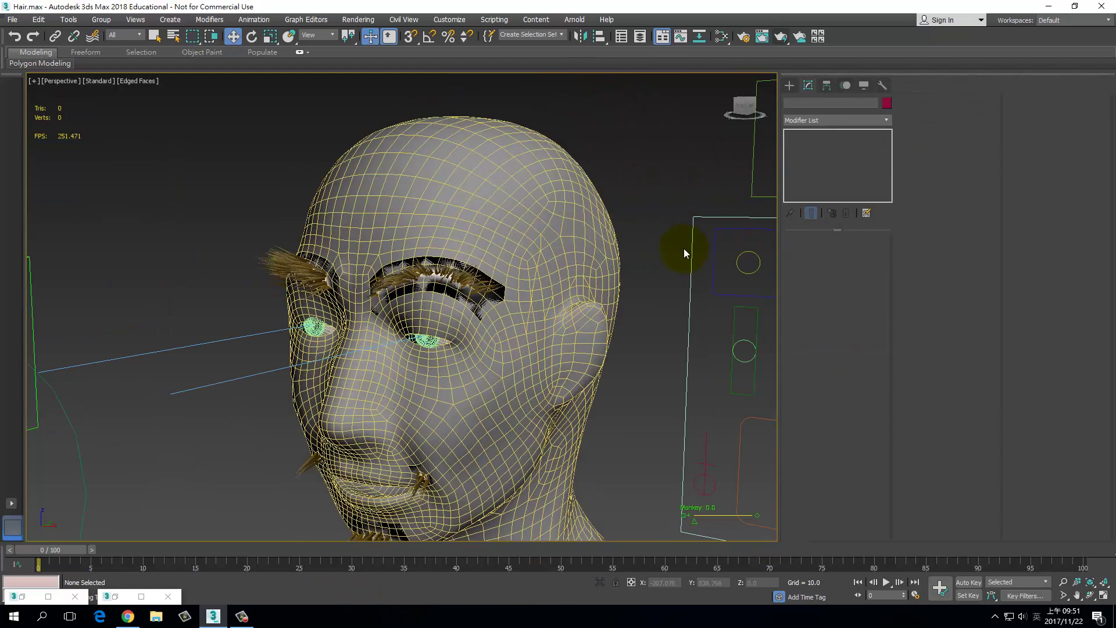
left_click(532, 163)
mouse_move(532, 164)
middle_mouse_down("alt")
mouse_move(636, 207)
mouse_move(620, 208)
middle_mouse_up("alt")
key("alt+q")
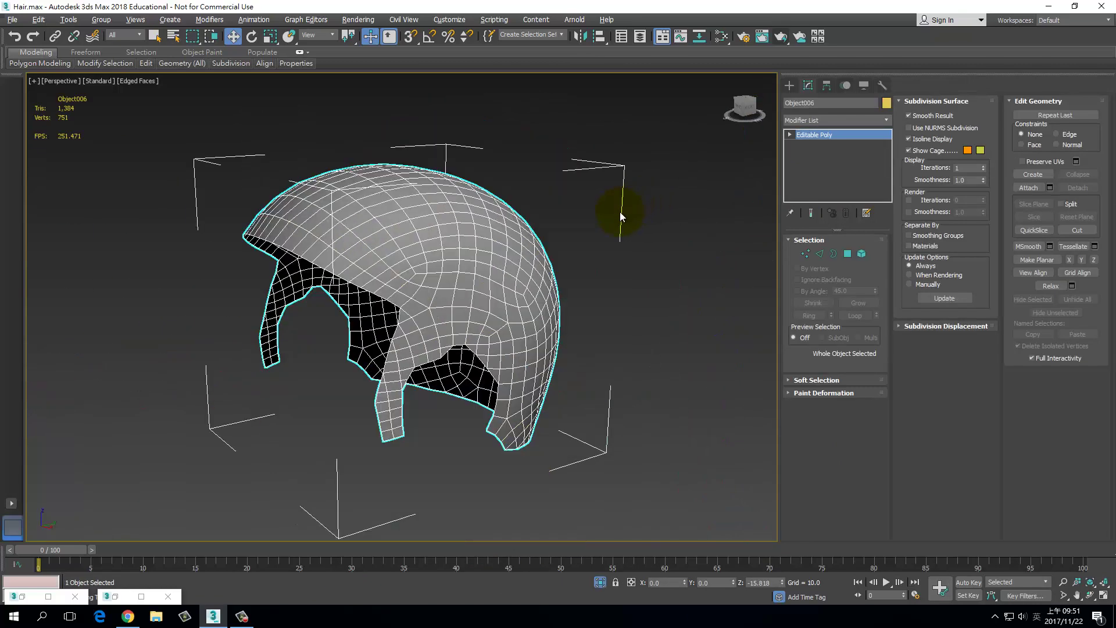
left_click(889, 121)
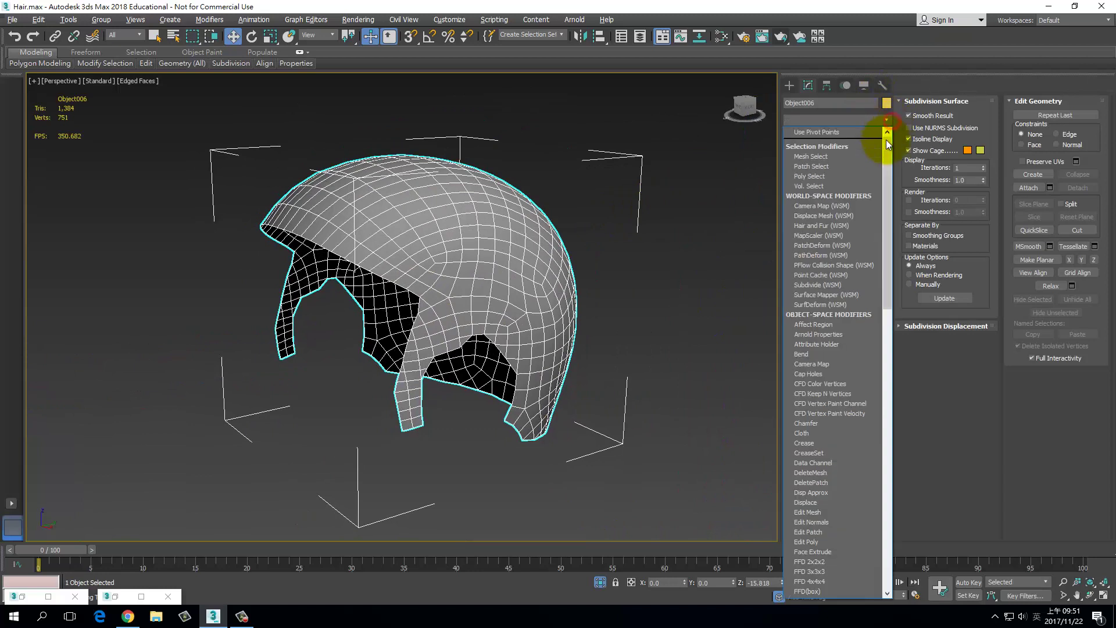
scroll(877, 480, "down", 10)
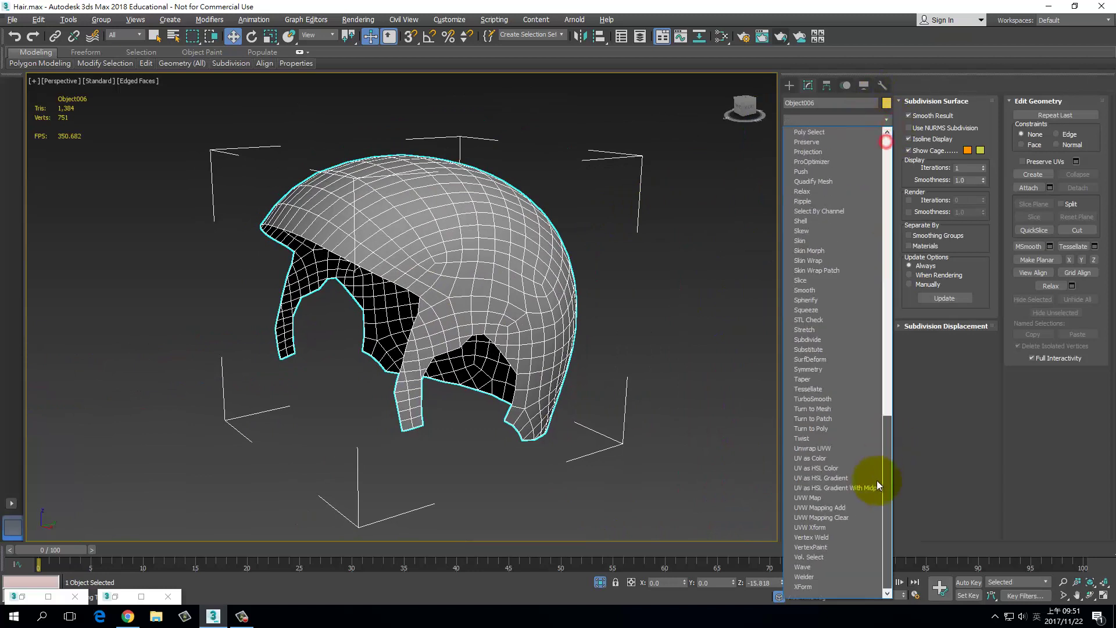
left_click(832, 545)
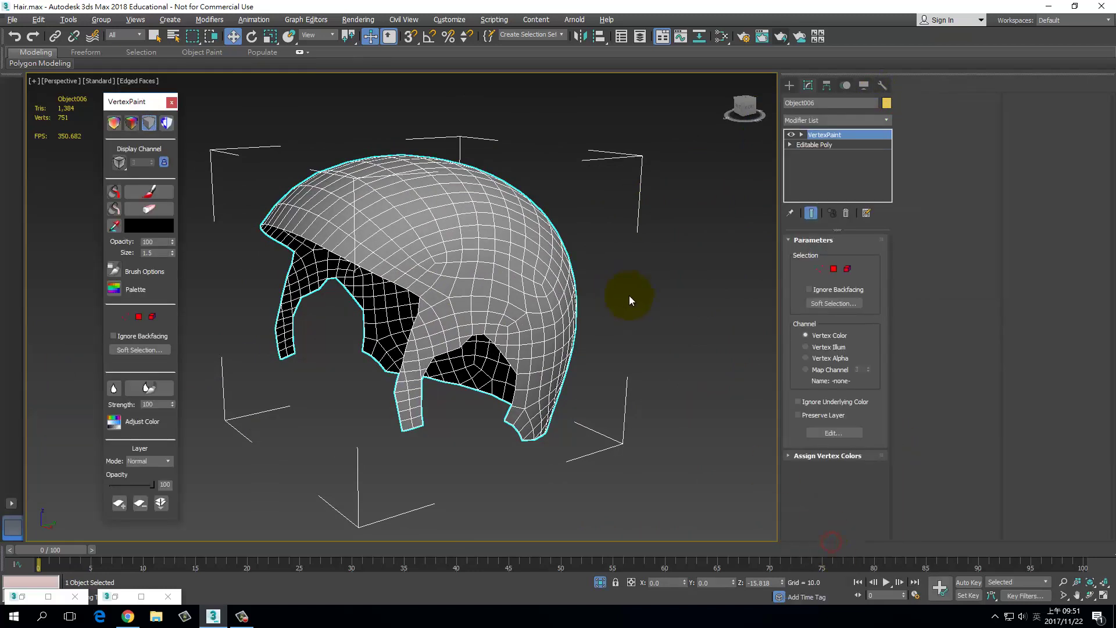
Step: Activate the Paint brush with black as the colour and show vertex colours shaded
left_click(147, 196)
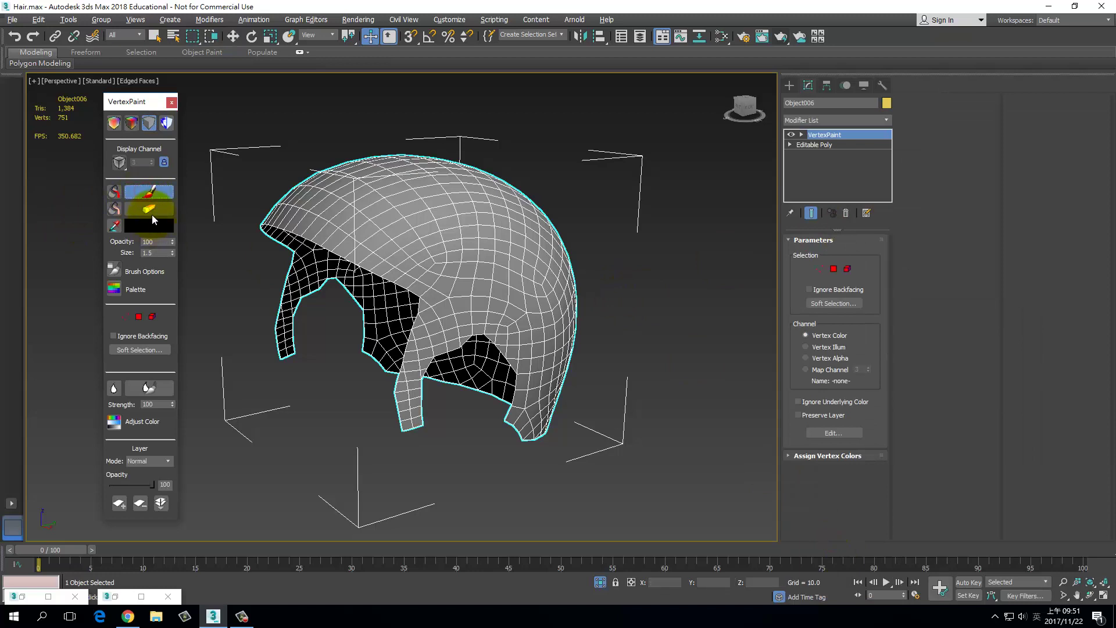
left_click(129, 226)
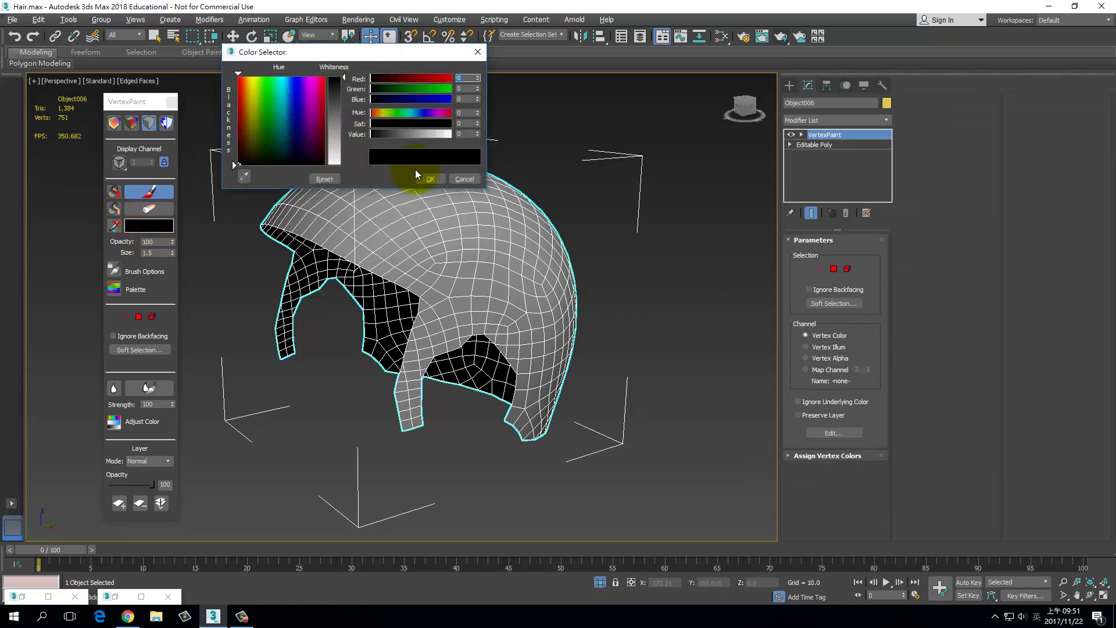
left_click(458, 176)
left_click(115, 126)
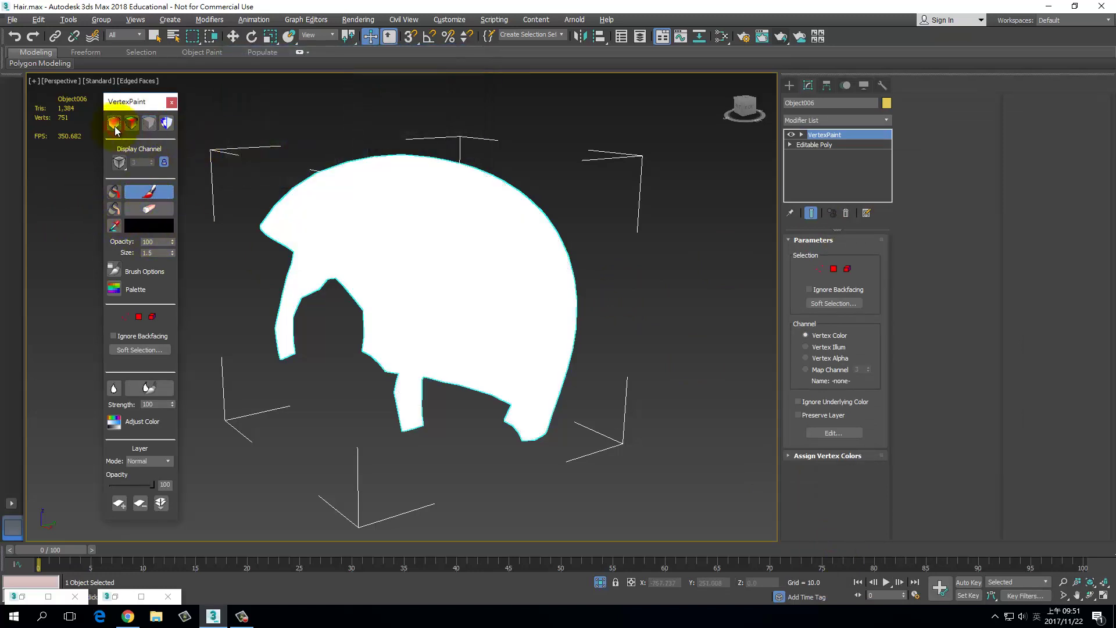
left_click(136, 126)
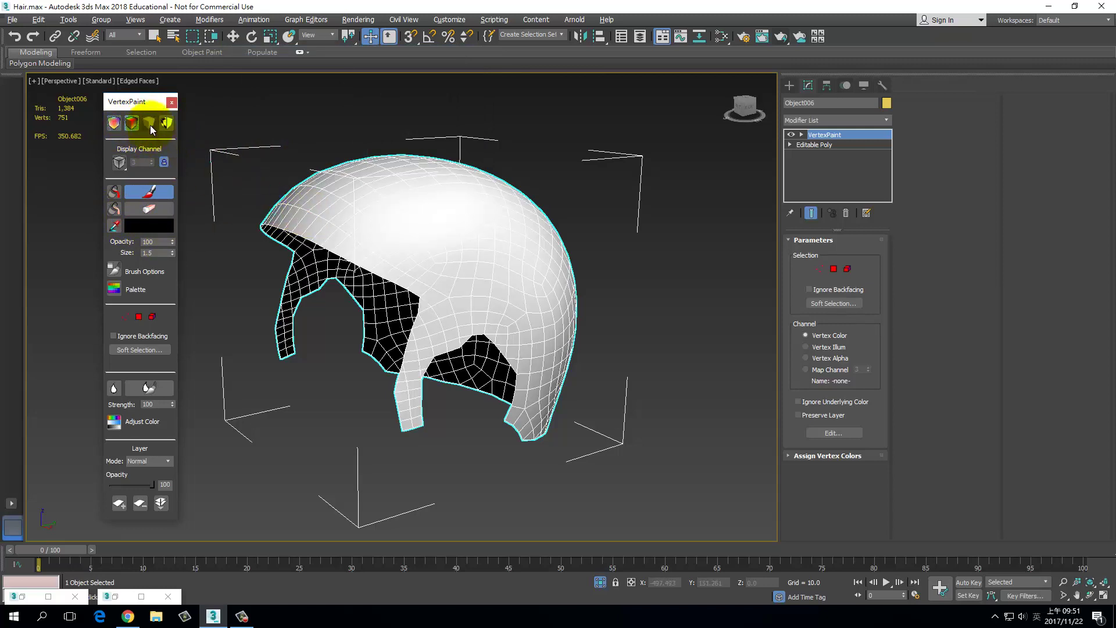
left_click_drag(423, 305, 403, 405)
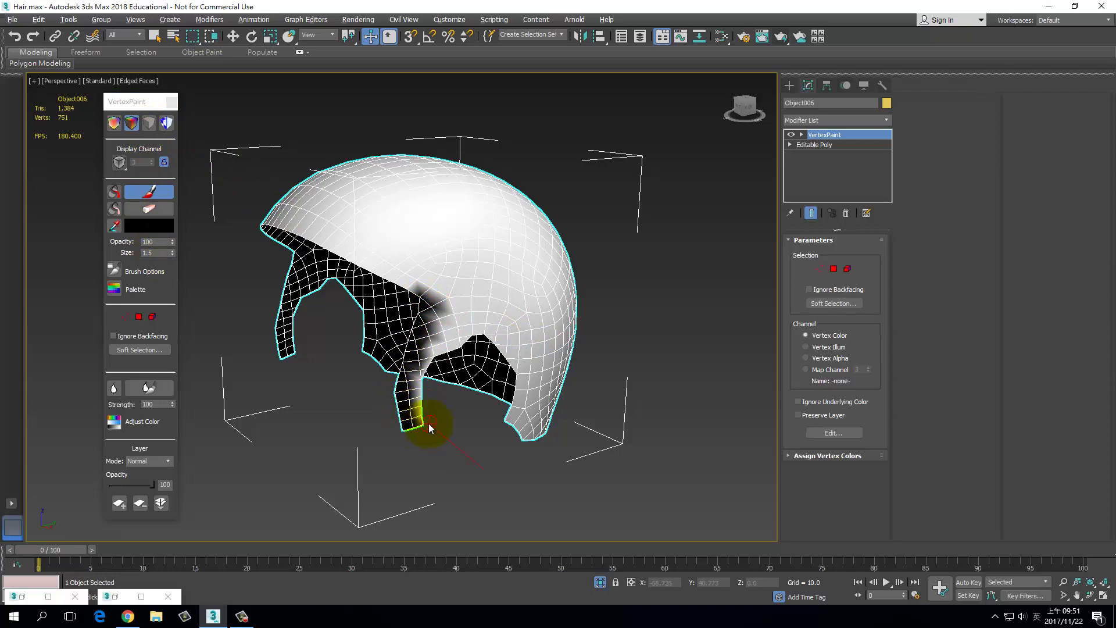
middle_click_drag(427, 423, 405, 414, "alt")
mouse_move(392, 422)
left_mouse_down()
mouse_move(451, 340)
mouse_move(482, 354)
left_mouse_up()
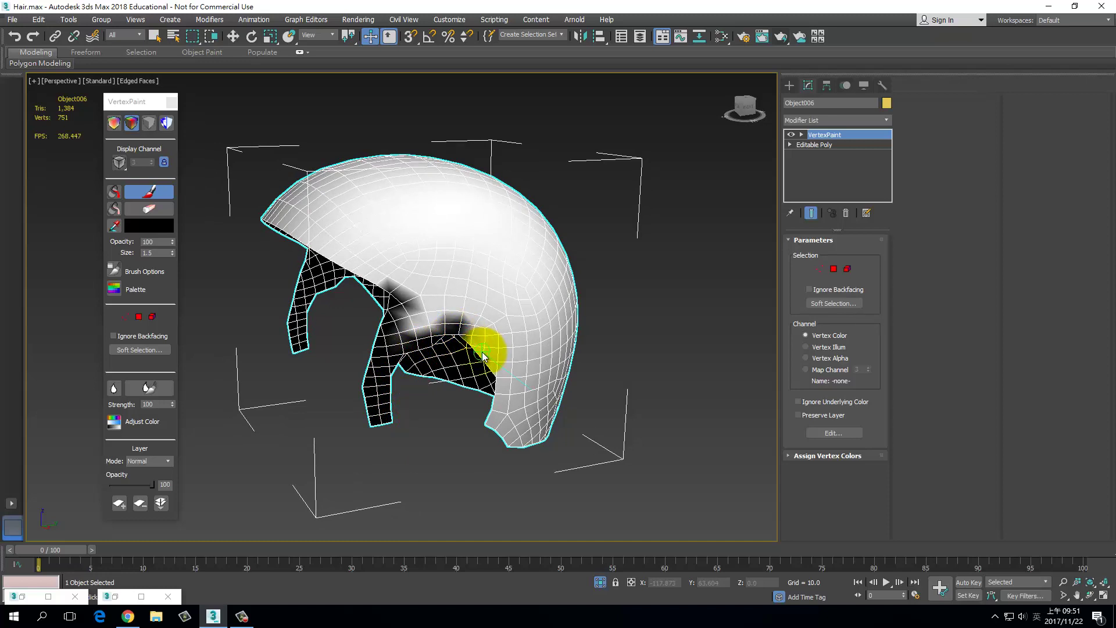
key("ctrl+z")
key("ctrl+z")
mouse_move(326, 366)
middle_mouse_down("alt")
mouse_move(308, 369)
mouse_move(386, 356)
middle_mouse_up("alt")
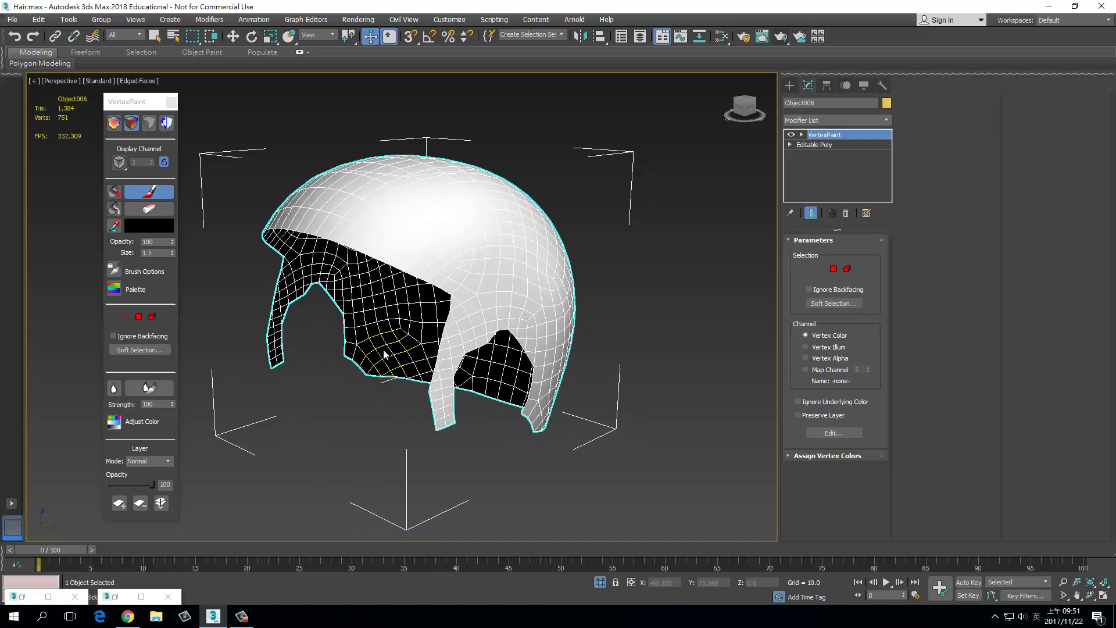
left_click(120, 270)
Step: Turn on mirrored painting, resize the brush, and paint black along the cap's lower edges
left_click(19, 209)
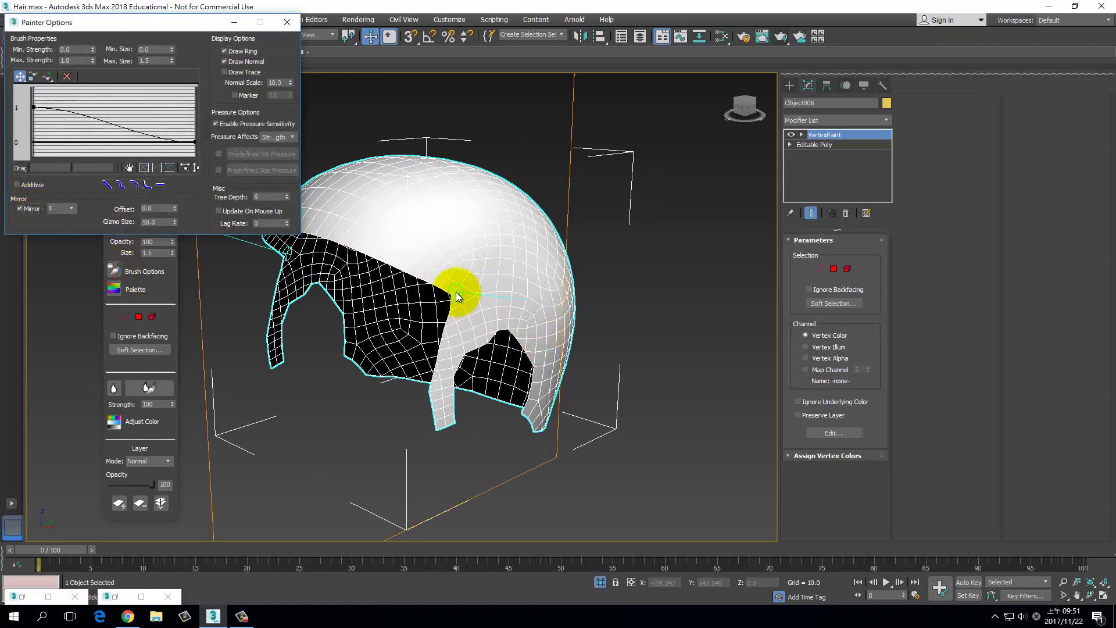
mouse_move(457, 296)
left_mouse_down("ctrl+shift")
mouse_move(433, 400)
mouse_move(453, 426)
mouse_move(443, 379)
mouse_move(469, 351)
mouse_move(454, 341)
mouse_move(488, 319)
mouse_move(530, 349)
mouse_move(541, 373)
mouse_move(523, 410)
left_mouse_up("ctrl+shift")
mouse_move(523, 413)
middle_mouse_down("alt")
mouse_move(498, 398)
mouse_move(448, 411)
middle_mouse_up("alt")
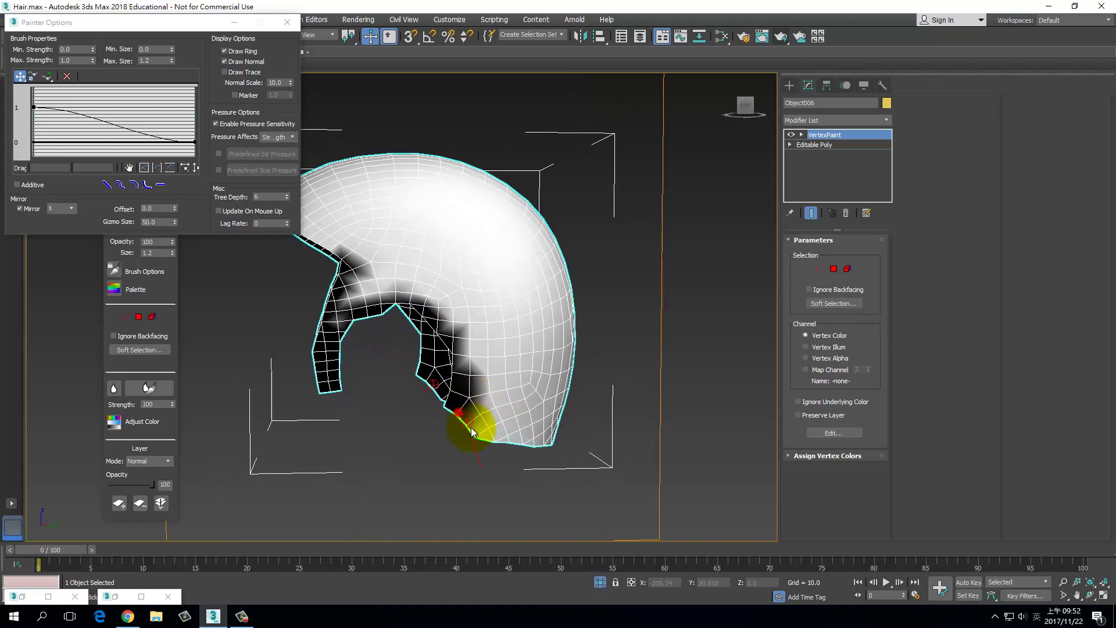
left_click_drag(502, 439, 534, 445)
middle_click_drag(550, 449, 423, 457, "alt")
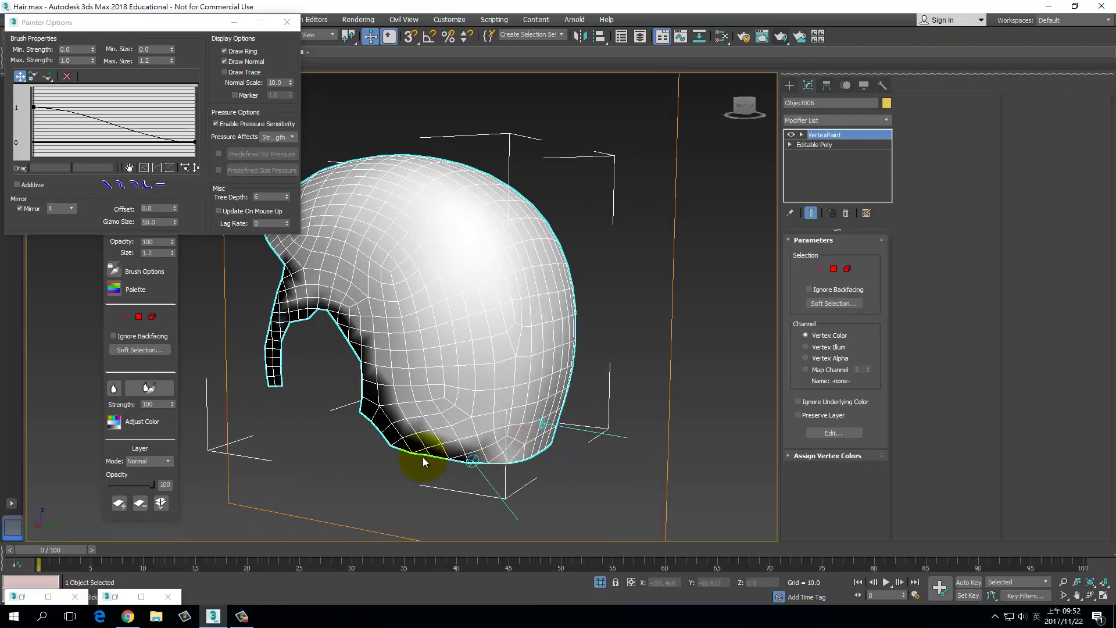
left_click_drag(423, 456, 491, 462)
middle_click_drag(535, 459, 506, 452, "alt")
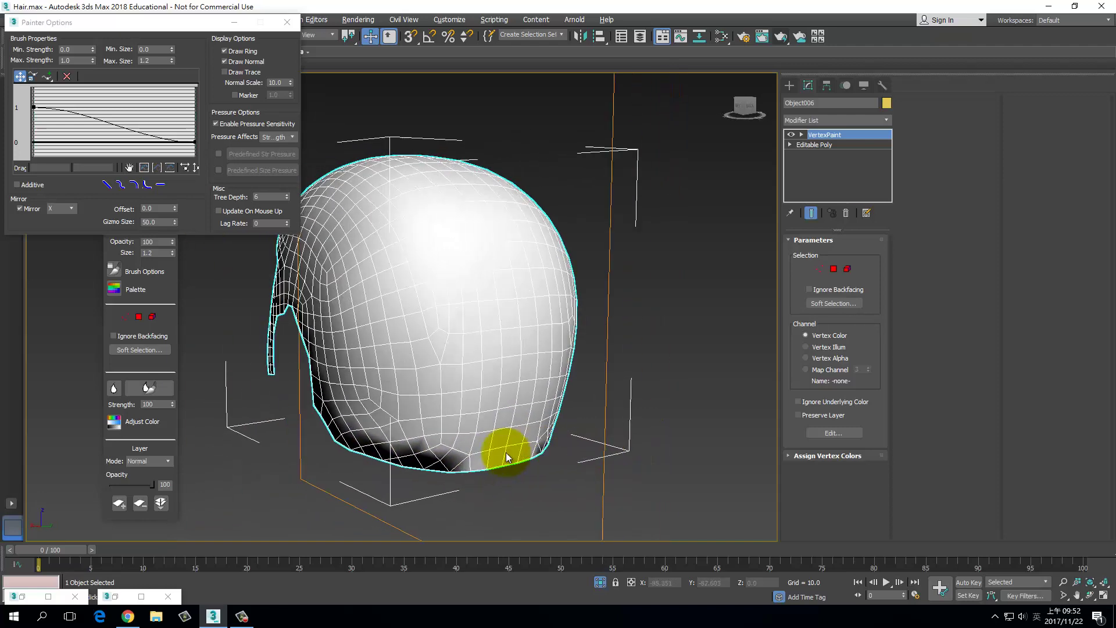
mouse_move(506, 453)
left_mouse_down()
mouse_move(456, 461)
mouse_move(518, 462)
left_mouse_up()
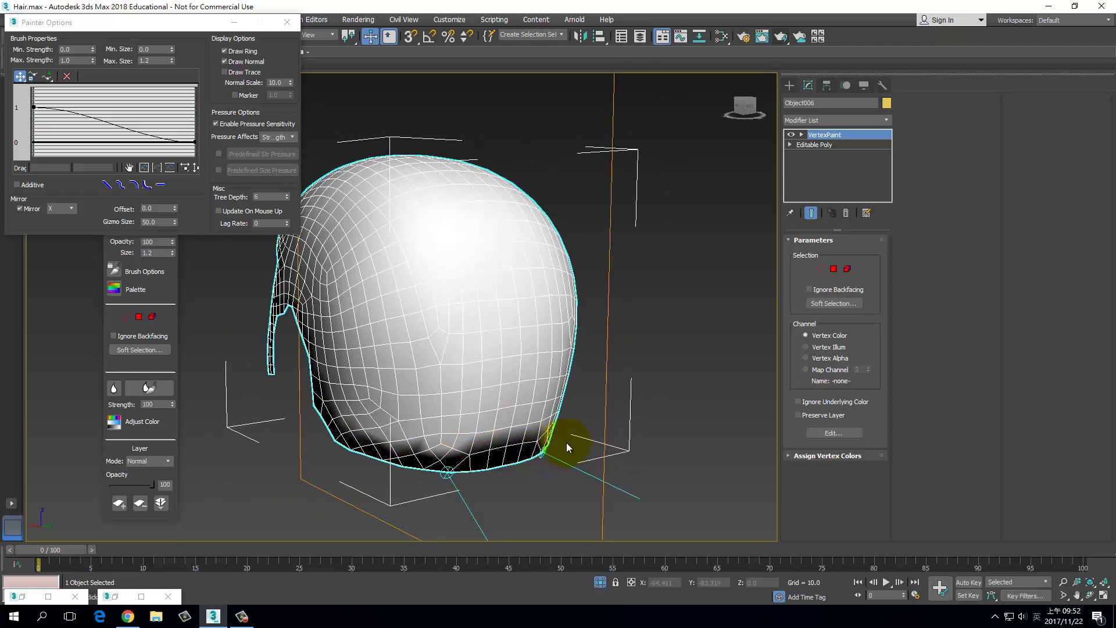
Step: Extend the black band along the lower edge and down the ear-flap notch edges
mouse_move(566, 442)
middle_mouse_down("alt")
mouse_move(437, 429)
mouse_move(395, 472)
middle_mouse_up("alt")
mouse_move(324, 461)
left_mouse_down()
mouse_move(428, 443)
mouse_move(476, 407)
left_mouse_up()
mouse_move(516, 298)
left_mouse_down()
mouse_move(466, 361)
mouse_move(478, 355)
mouse_move(474, 386)
left_mouse_up()
mouse_move(475, 386)
middle_mouse_down("alt")
mouse_move(512, 330)
mouse_move(462, 291)
middle_mouse_up("alt")
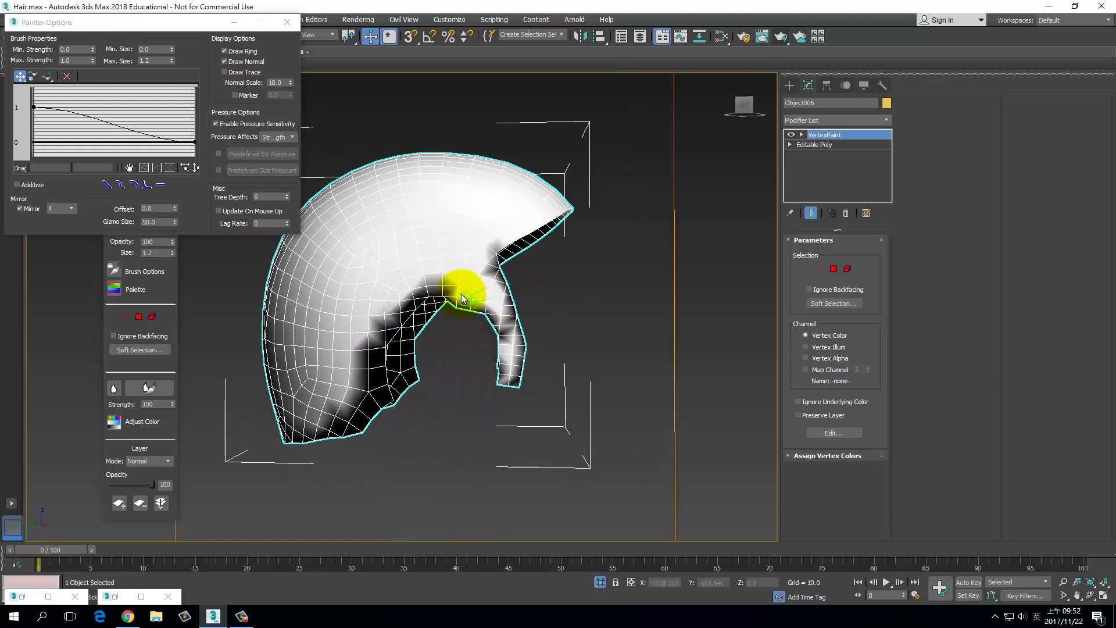
mouse_move(465, 308)
left_mouse_down()
mouse_move(498, 323)
mouse_move(498, 374)
mouse_move(484, 383)
left_mouse_up()
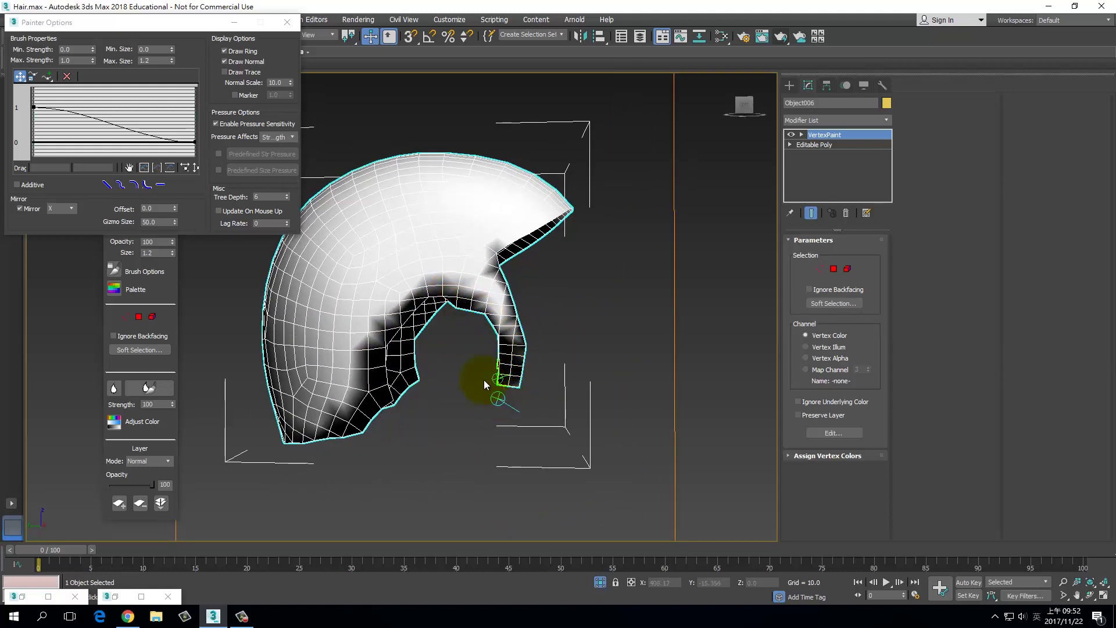
Step: Switch the paint colour to white with the Paint brush still active
left_click(276, 23)
left_click(162, 192)
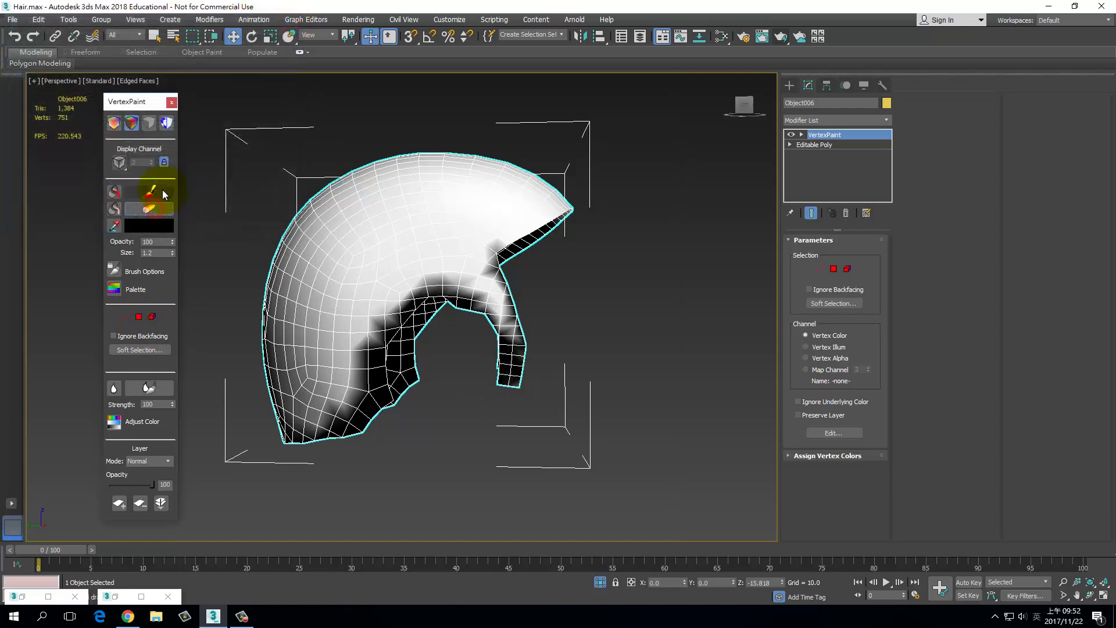
left_click(149, 226)
left_click(339, 162)
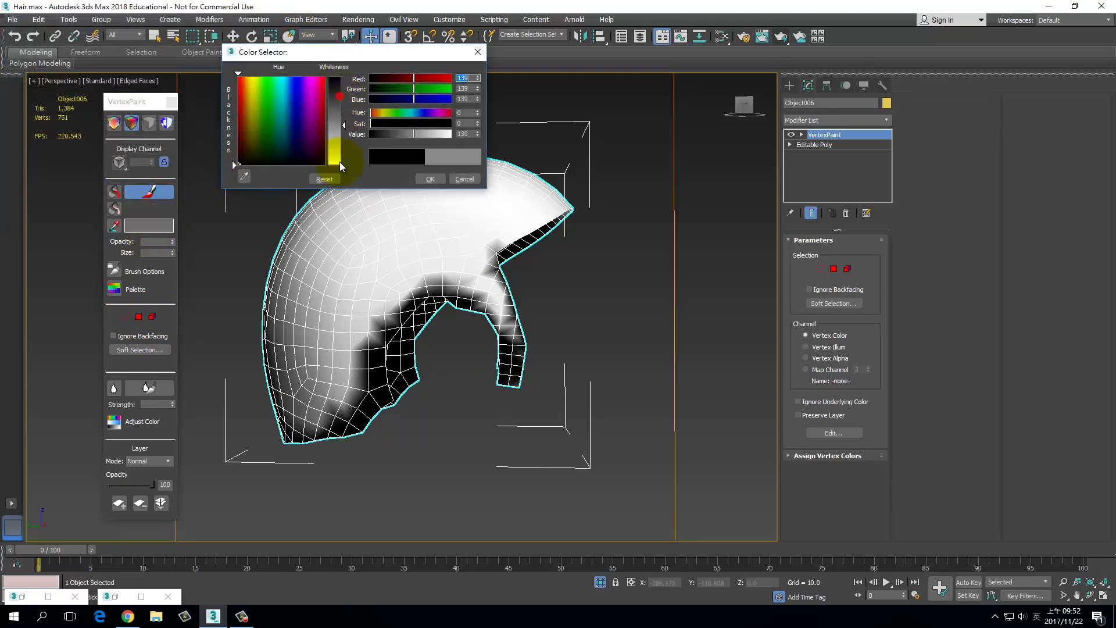
left_click(429, 177)
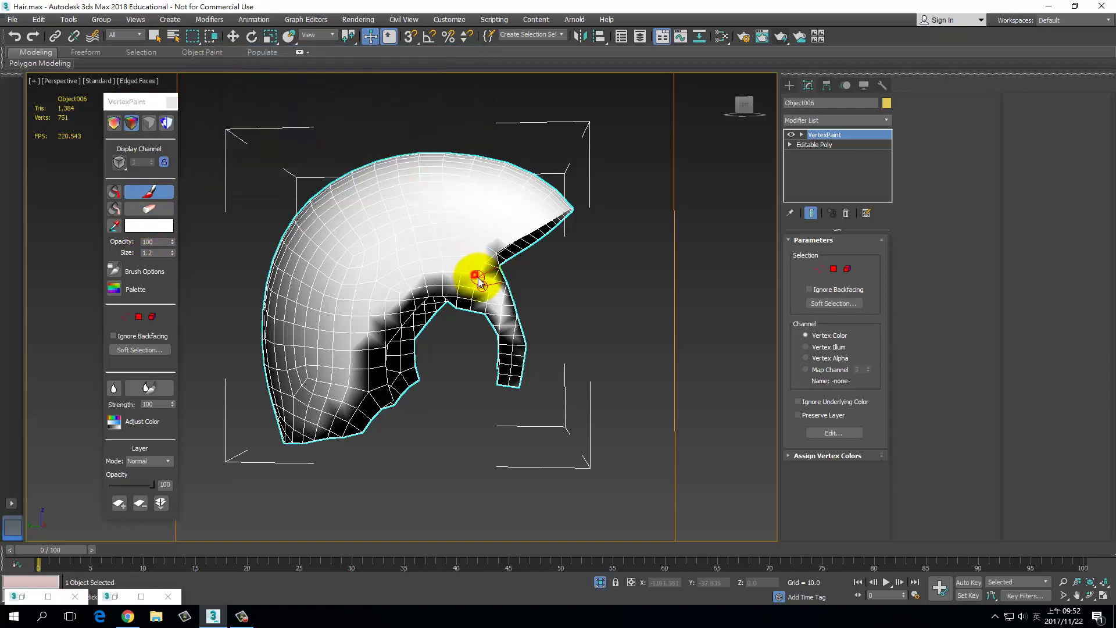
Step: Paint white over the unwanted dark areas of the cap's lower band
middle_click_drag(482, 285, 497, 327, "alt")
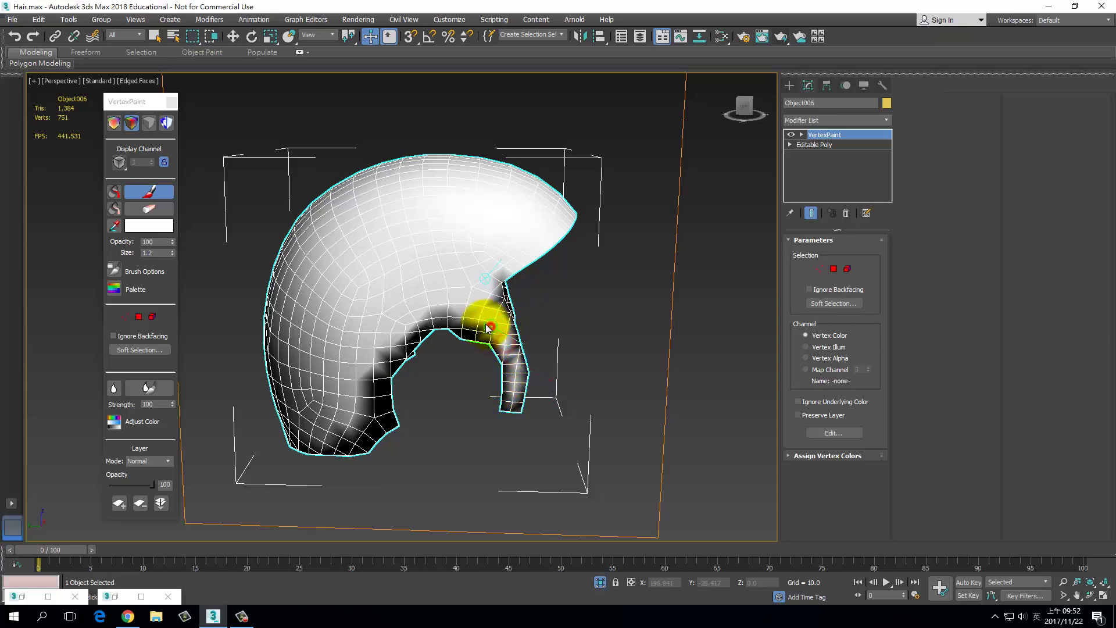
mouse_move(467, 313)
left_mouse_down()
mouse_move(366, 369)
mouse_move(381, 329)
left_mouse_up()
middle_click_drag(382, 329, 448, 359, "alt")
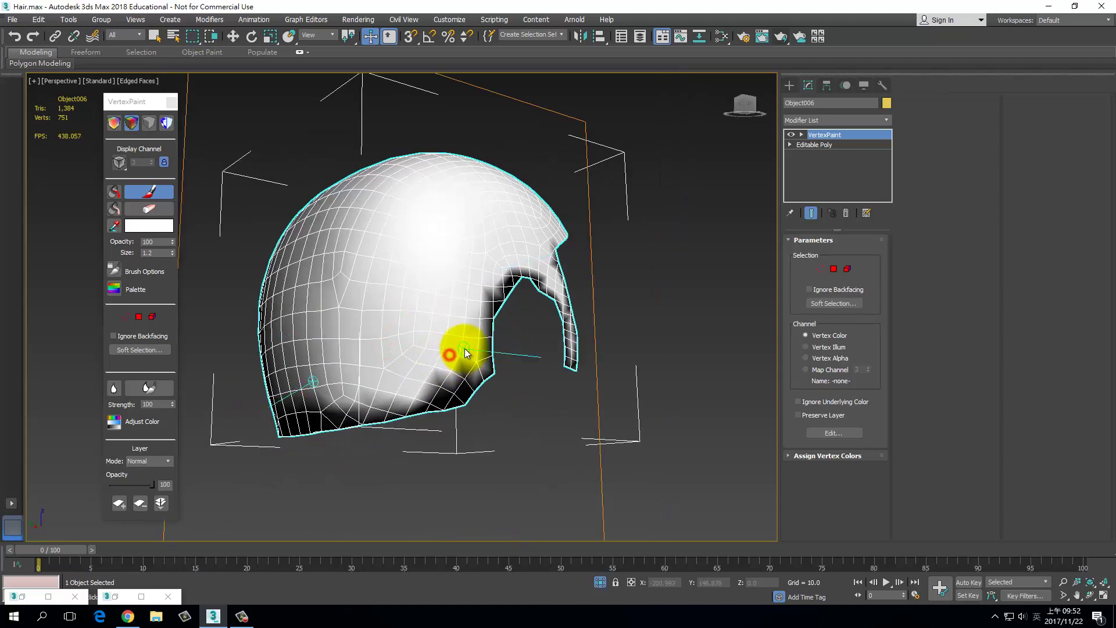
middle_click_drag(366, 354, 459, 358, "alt")
mouse_move(459, 358)
left_mouse_down()
mouse_move(511, 379)
mouse_move(418, 378)
mouse_move(399, 331)
left_mouse_up()
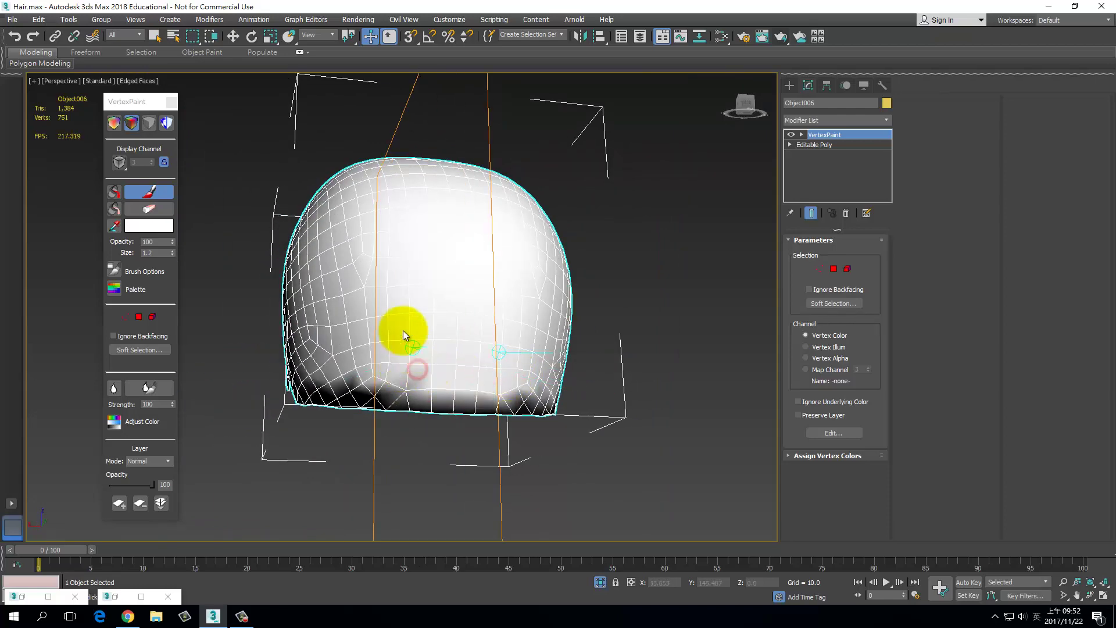
mouse_move(399, 332)
middle_mouse_down("alt")
mouse_move(525, 337)
mouse_move(493, 349)
middle_mouse_up("alt")
left_click_drag(471, 379, 397, 346)
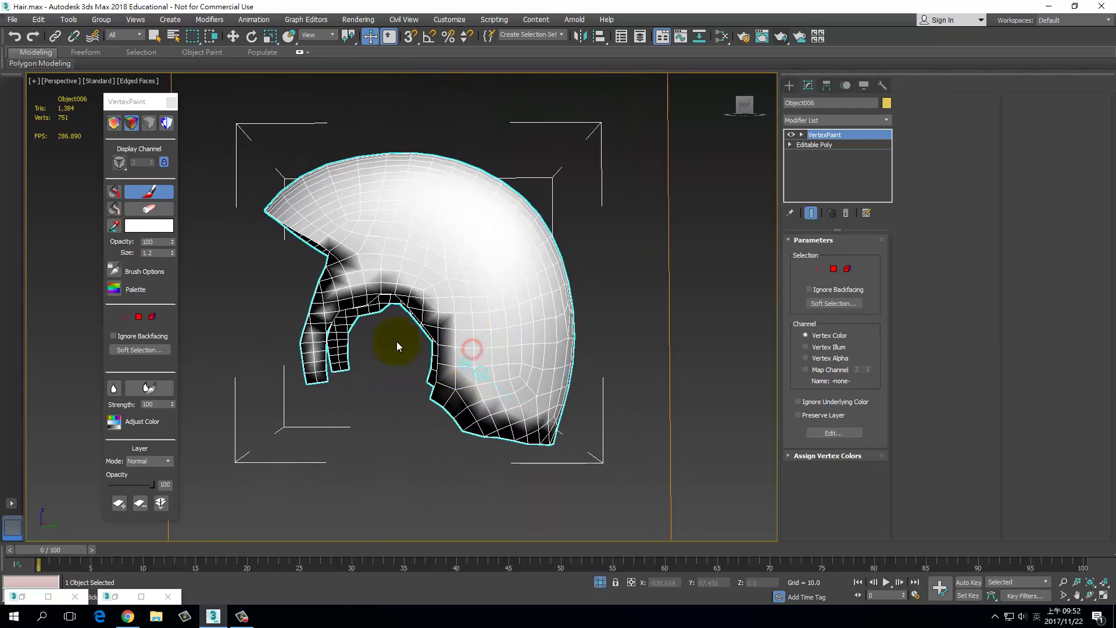
Step: Blur the black-to-white transition along the lower edge, then return to the Paint brush
left_click(158, 391)
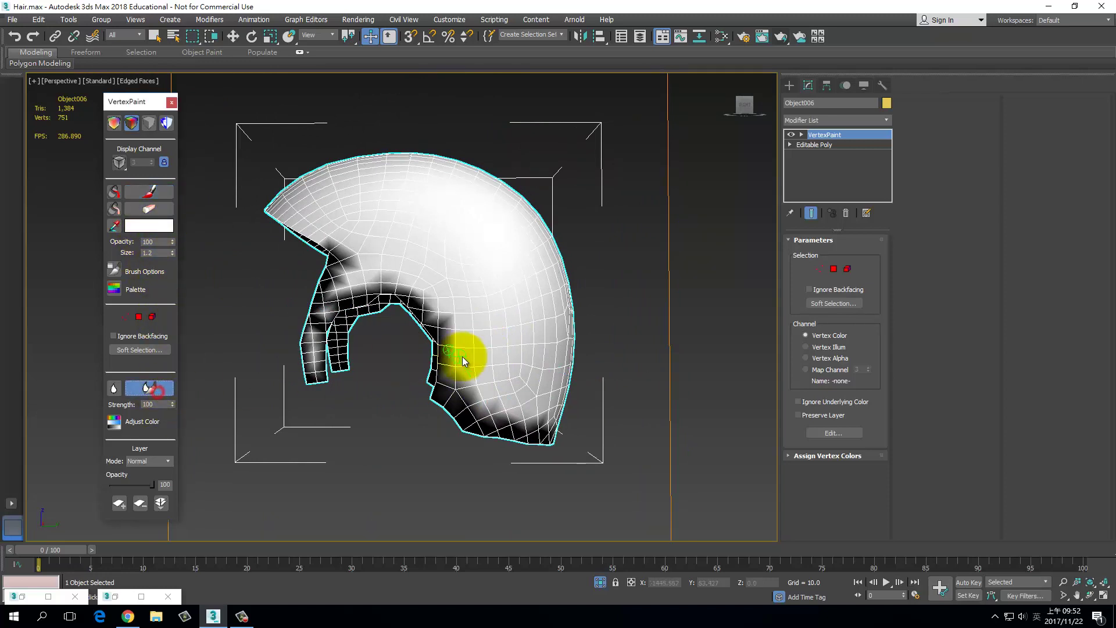
mouse_move(463, 357)
left_mouse_down()
mouse_move(466, 386)
mouse_move(461, 311)
mouse_move(511, 399)
mouse_move(512, 448)
mouse_move(575, 399)
left_mouse_up()
middle_click_drag(576, 399, 418, 399, "alt")
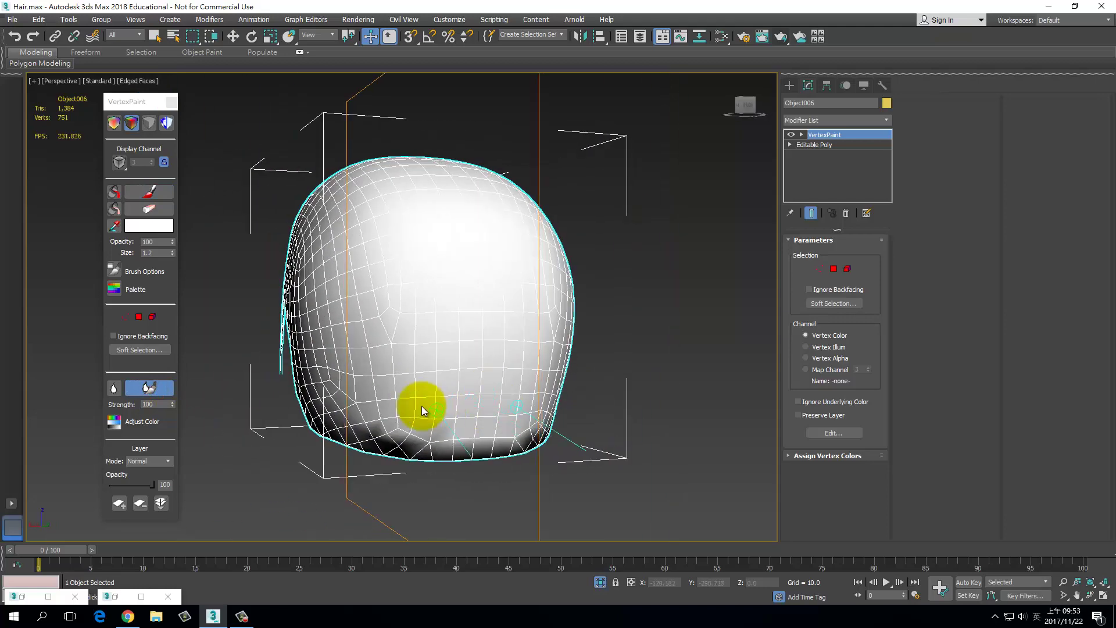
middle_click_drag(489, 419, 374, 436, "alt")
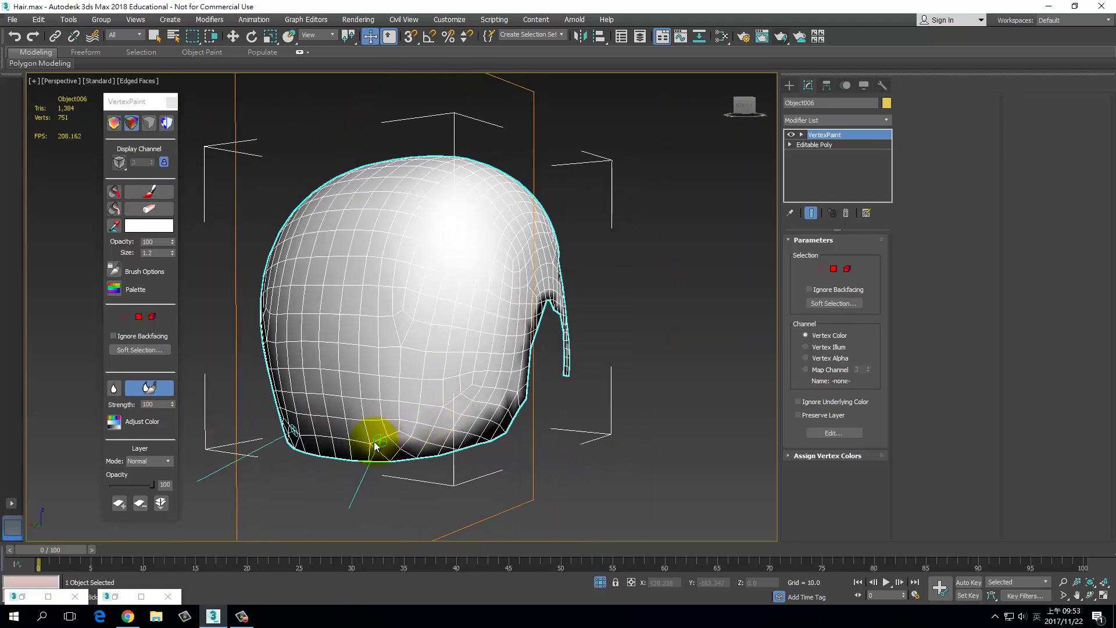
middle_click_drag(497, 393, 399, 356, "alt")
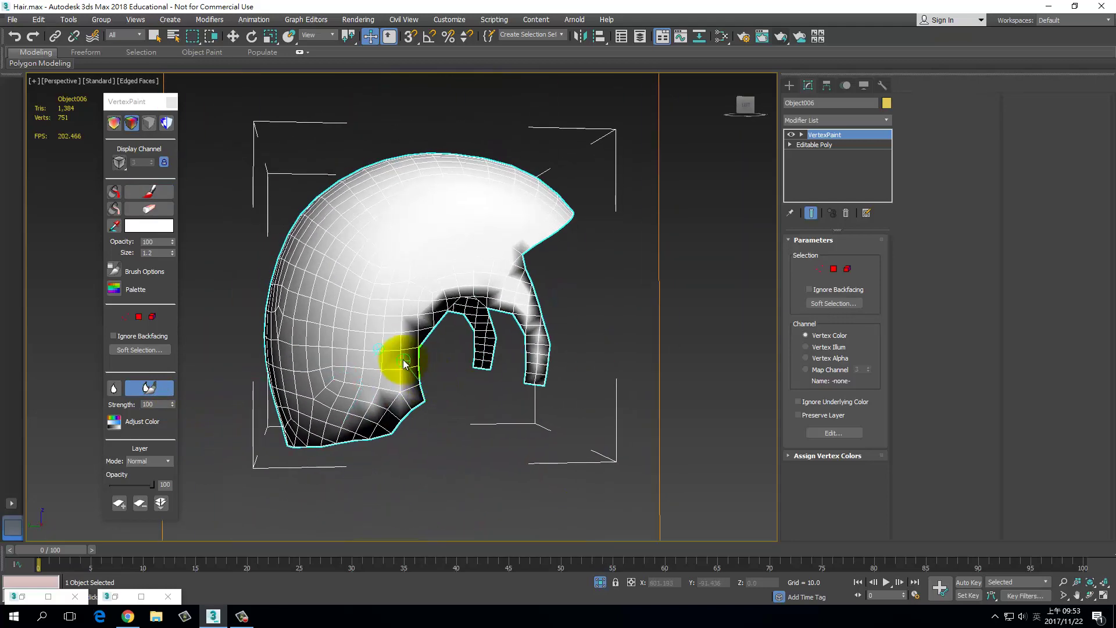
mouse_move(399, 357)
left_mouse_down()
mouse_move(378, 379)
mouse_move(399, 316)
mouse_move(430, 289)
mouse_move(473, 263)
mouse_move(500, 280)
left_mouse_up()
mouse_move(507, 291)
middle_mouse_down("alt")
mouse_move(446, 259)
mouse_move(225, 279)
middle_mouse_up("alt")
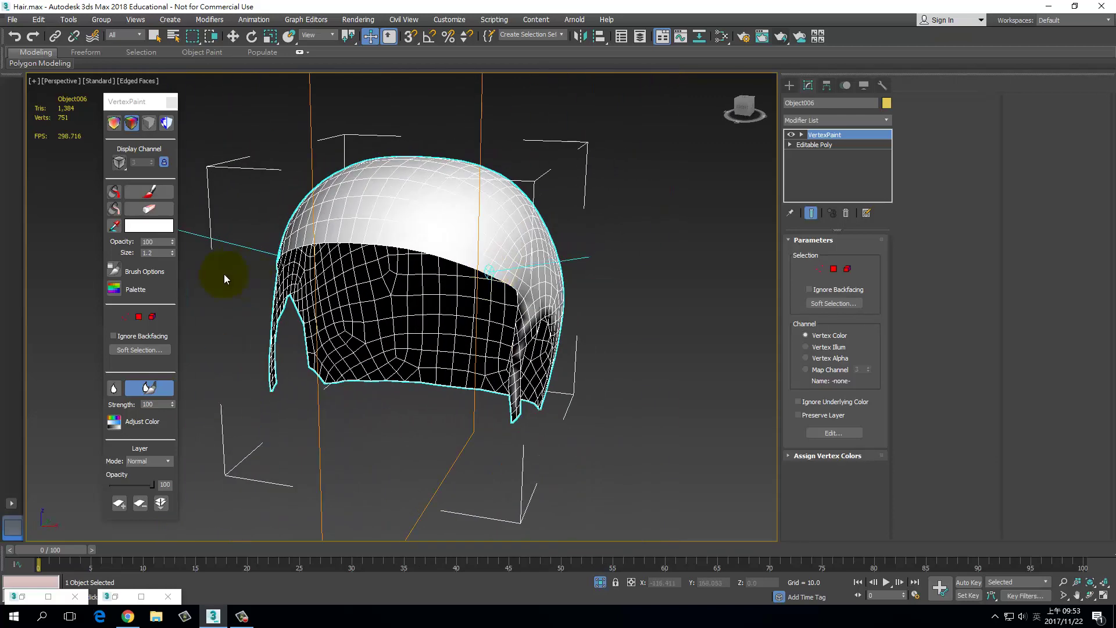
left_click(148, 195)
middle_click_drag(412, 253, 443, 299, "alt")
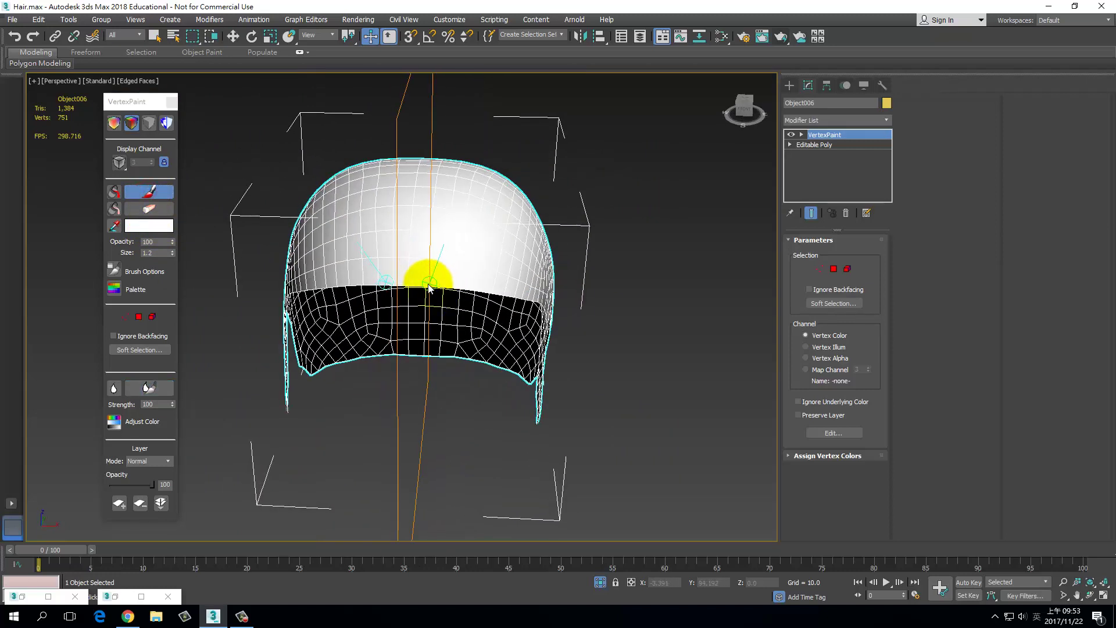
Step: Set the paint colour back to black and darken the cap's front band and edges
left_click(151, 221)
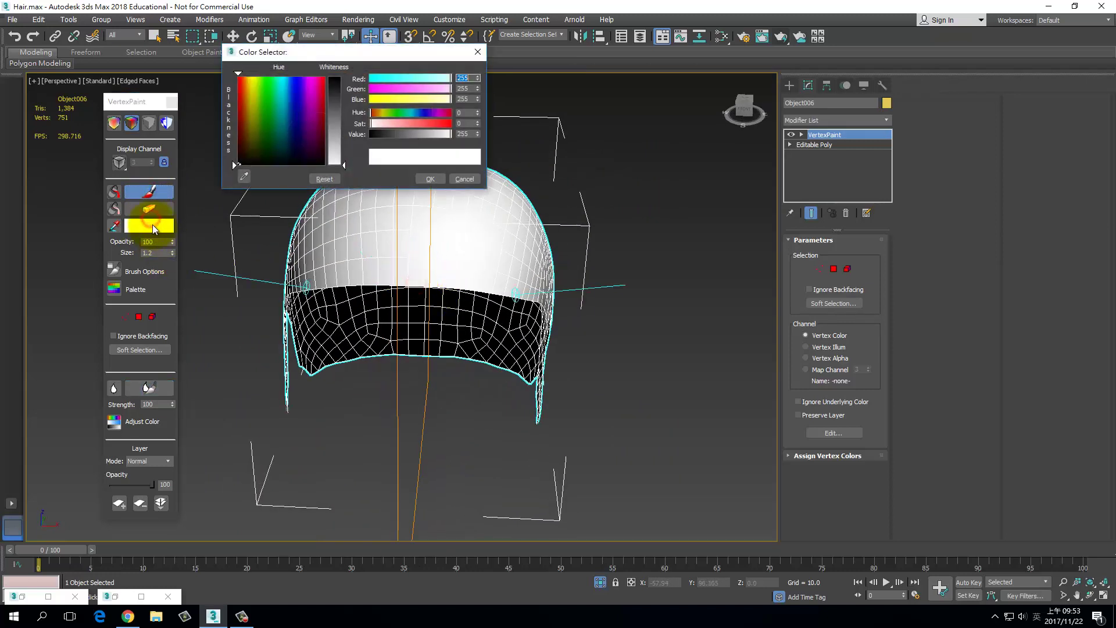
left_click_drag(314, 110, 237, 165)
left_click(430, 179)
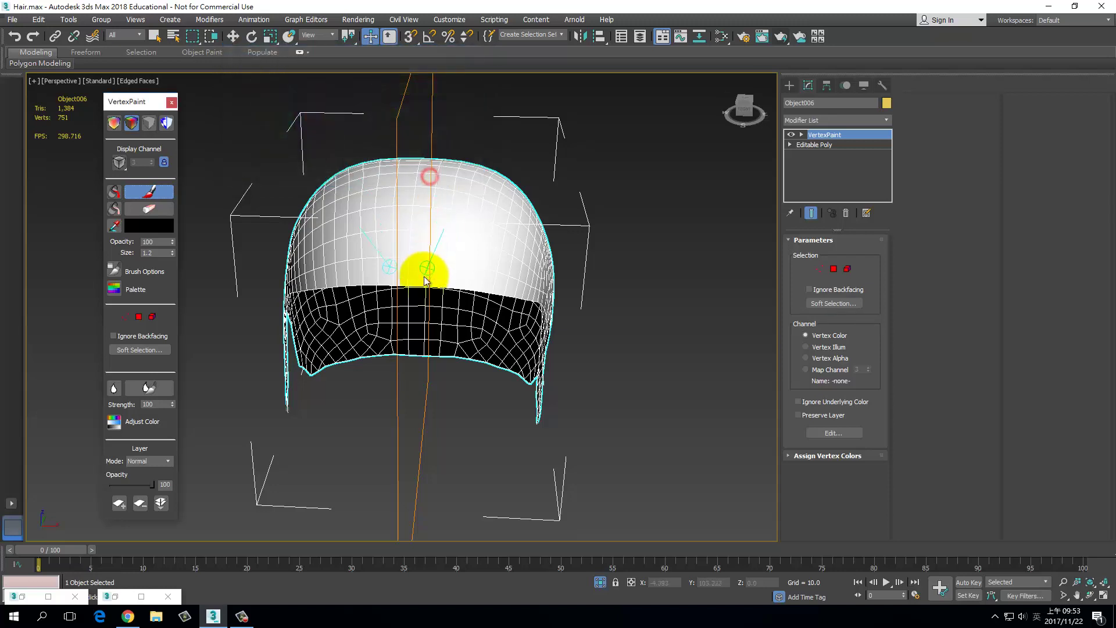
mouse_move(422, 283)
left_mouse_down()
mouse_move(456, 279)
mouse_move(398, 287)
mouse_move(498, 286)
mouse_move(507, 296)
left_mouse_up()
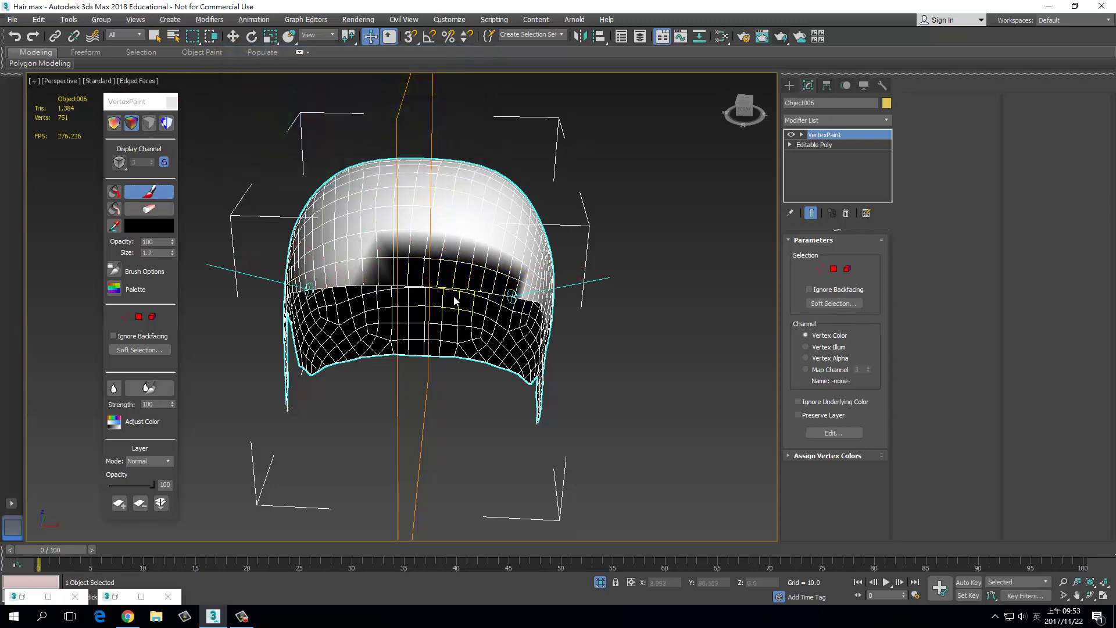
middle_click_drag(454, 300, 510, 256, "alt")
mouse_move(510, 257)
left_mouse_down()
mouse_move(461, 281)
mouse_move(472, 294)
mouse_move(449, 292)
left_mouse_up()
mouse_move(449, 292)
middle_mouse_down("alt")
mouse_move(491, 299)
mouse_move(519, 237)
middle_mouse_up("alt")
mouse_move(518, 236)
left_mouse_down()
mouse_move(513, 257)
mouse_move(491, 238)
left_mouse_up()
mouse_move(491, 238)
middle_mouse_down("alt")
mouse_move(574, 254)
mouse_move(533, 248)
mouse_move(465, 277)
mouse_move(415, 266)
middle_mouse_up("alt")
left_click_drag(307, 270, 338, 288)
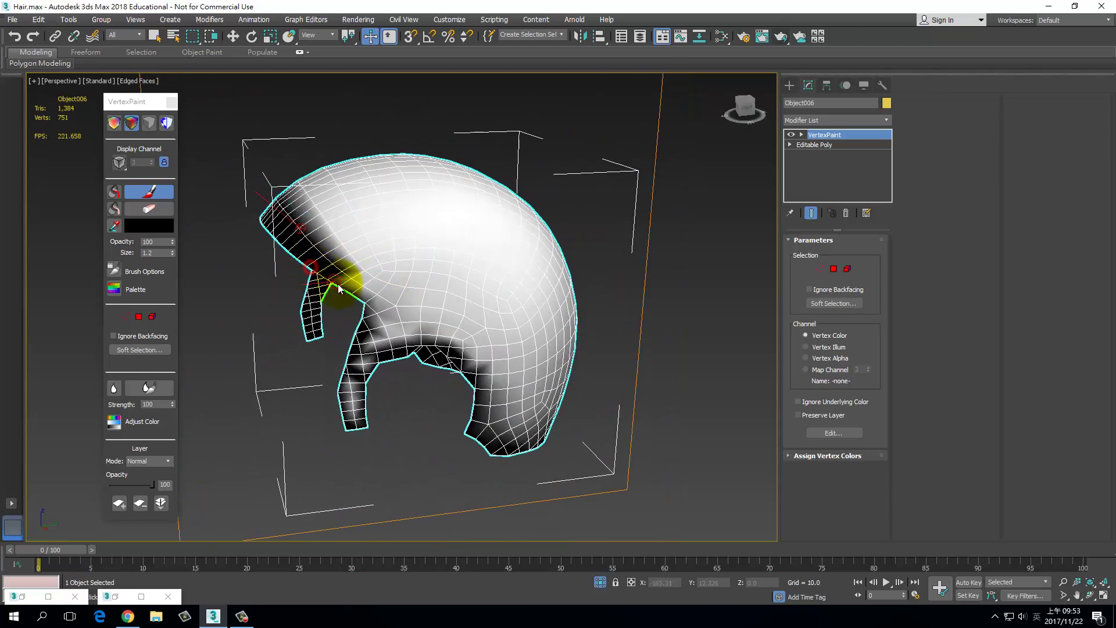
Step: Blur the black paint near the front temple into a soft gradient
left_click(158, 393)
mouse_move(399, 242)
left_mouse_down()
mouse_move(296, 198)
mouse_move(374, 261)
left_mouse_up()
mouse_move(373, 261)
middle_mouse_down("alt")
mouse_move(498, 267)
mouse_move(523, 237)
middle_mouse_up("alt")
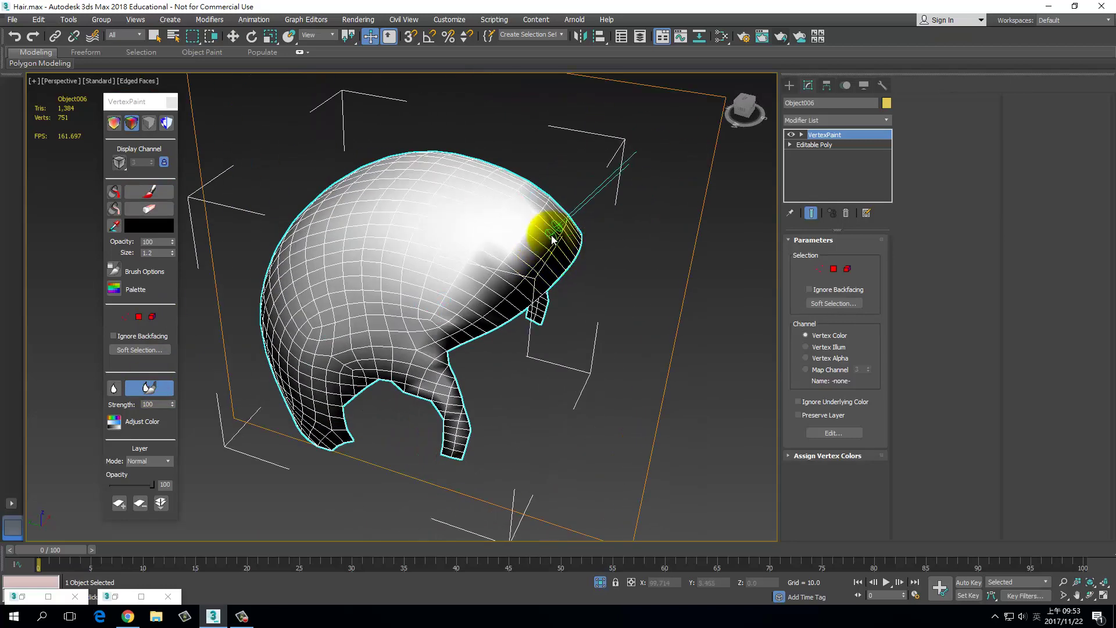
middle_click_drag(511, 312, 756, 224, "alt")
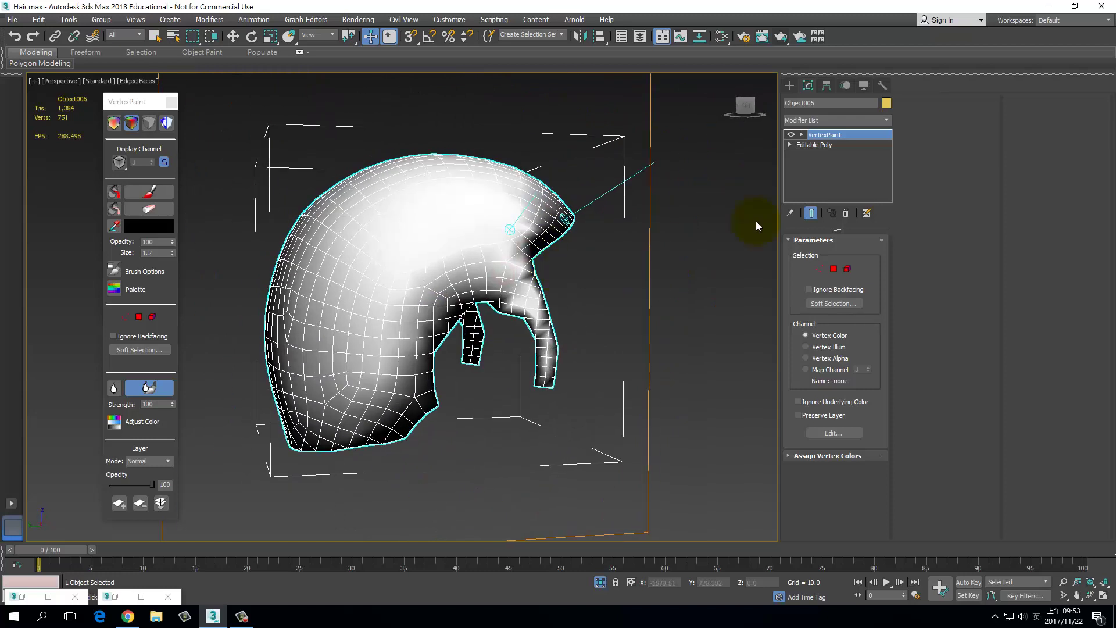
Step: Add a Skin Wrap modifier on top of the cap's VertexPaint
left_click(869, 134)
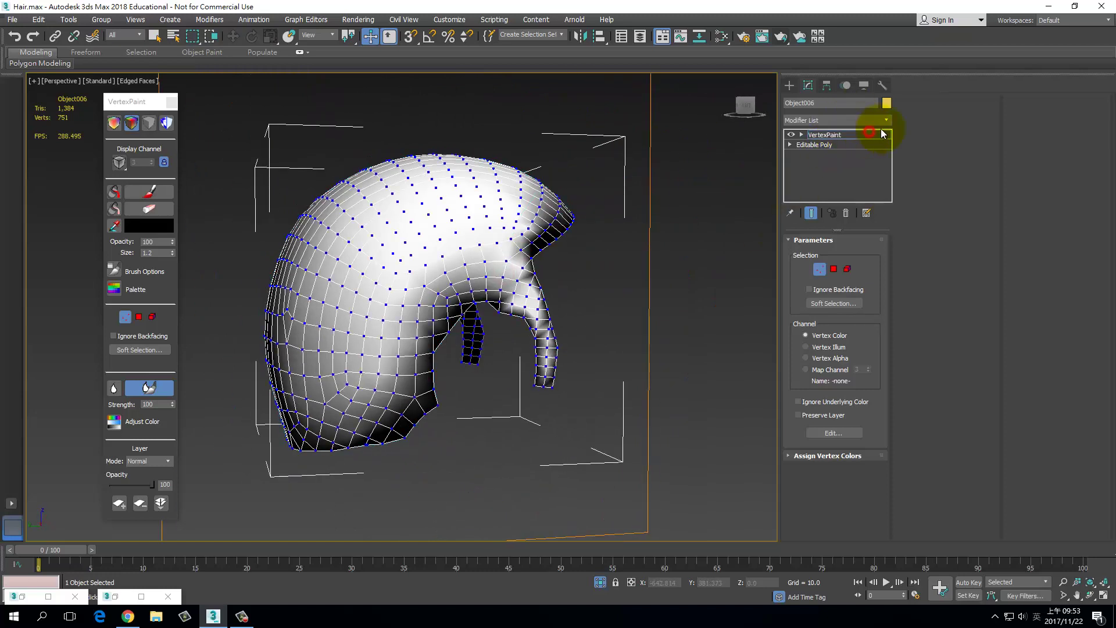
left_click(843, 135)
left_click(886, 121)
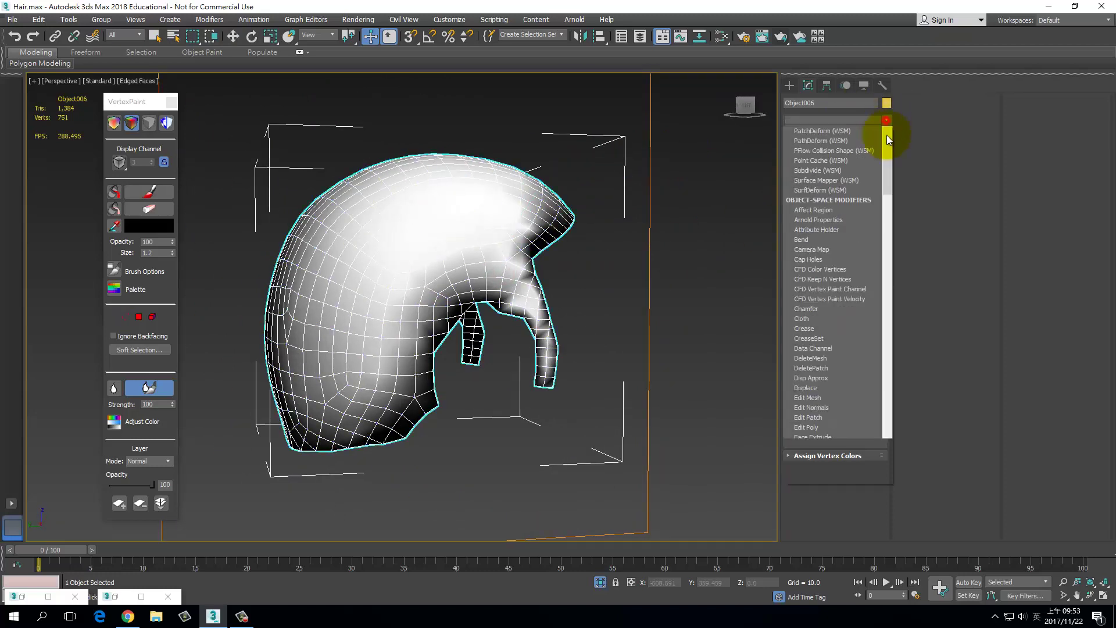
mouse_move(886, 162)
left_mouse_down()
mouse_move(897, 426)
mouse_move(891, 407)
left_mouse_up()
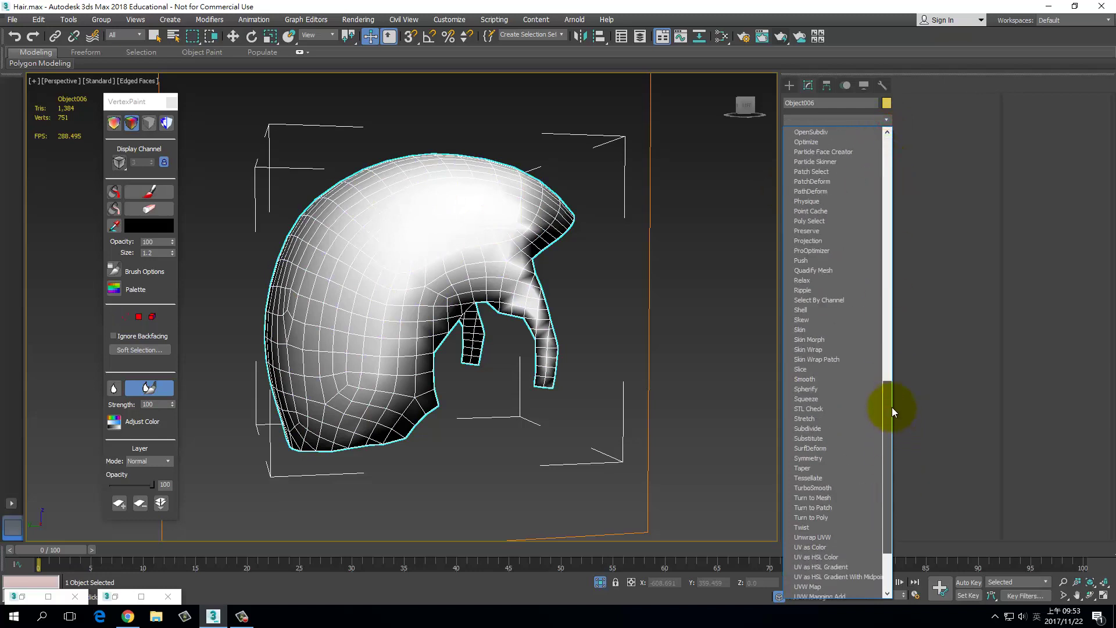
left_click(820, 350)
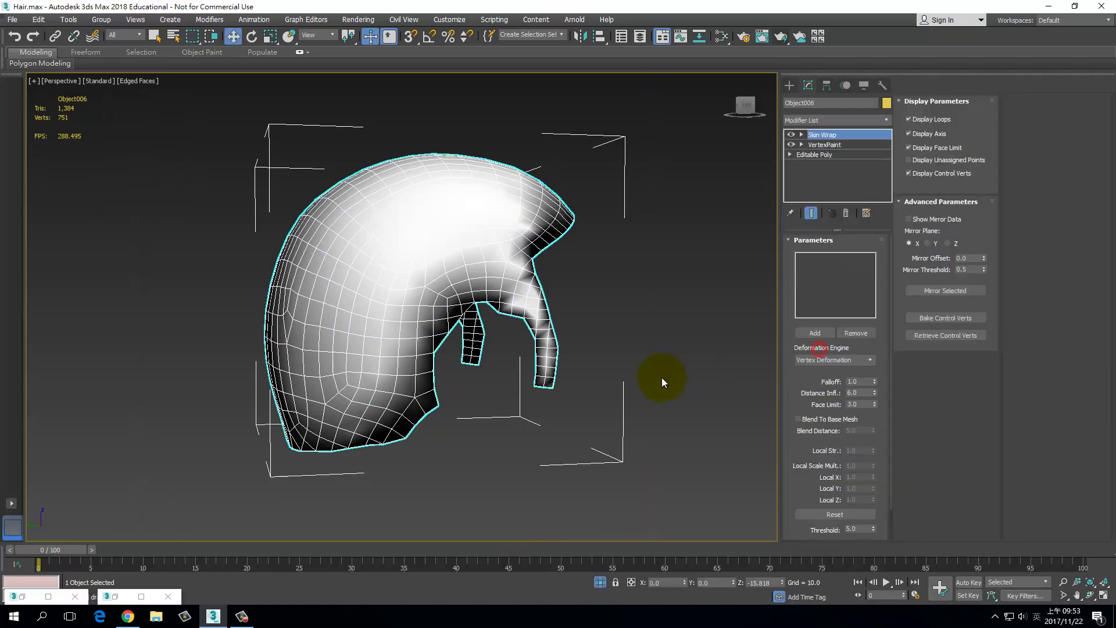
Step: Exit isolation, reselect the cap, and add Head_Base as the Skin Wrap target
left_click(662, 377)
left_click(600, 582)
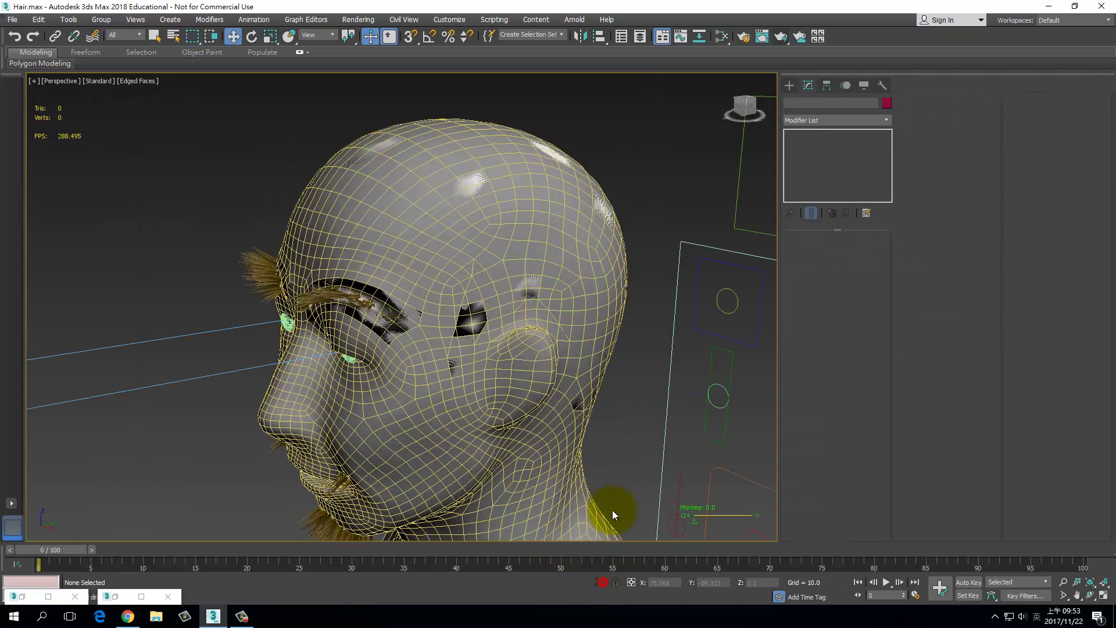
middle_click_drag(613, 511, 594, 354, "alt")
left_click(608, 225)
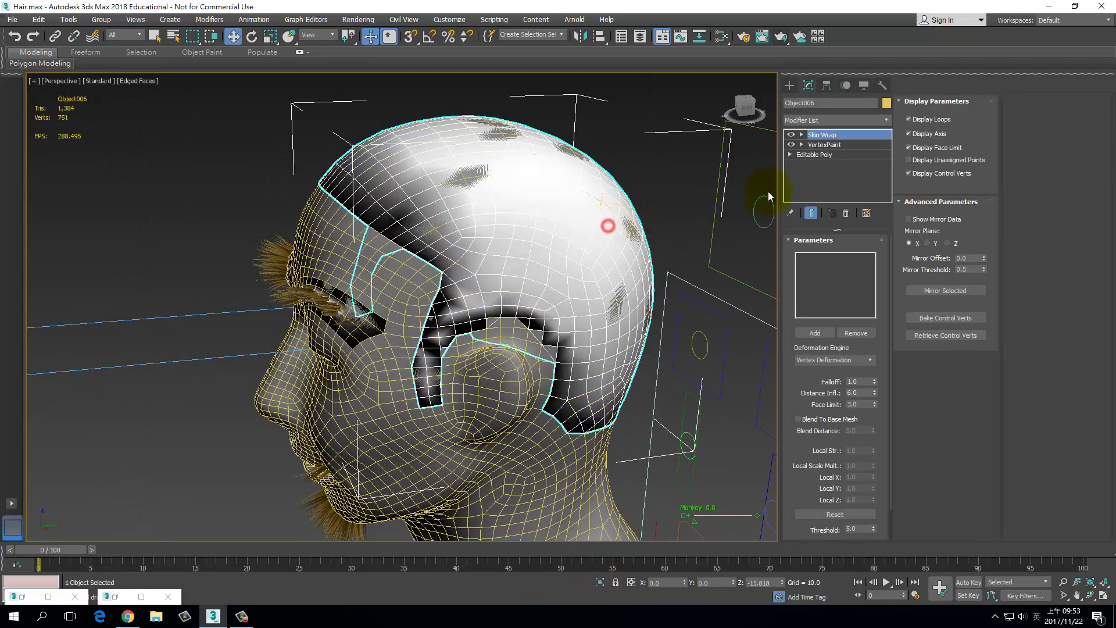
left_click(888, 120)
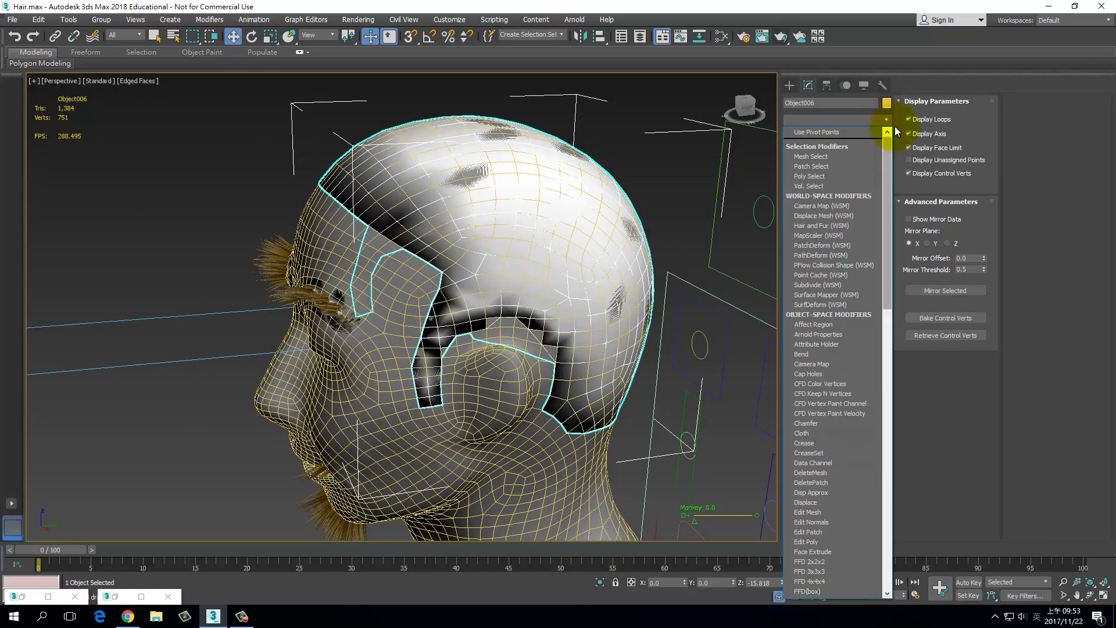
left_click(901, 127)
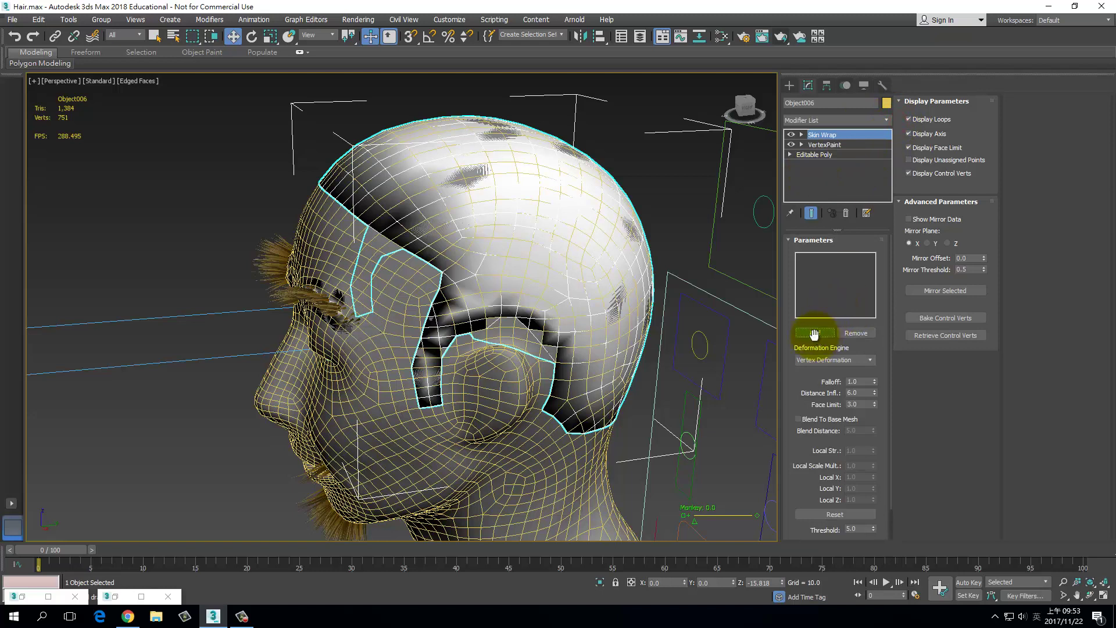
left_click(480, 429)
left_click(502, 417)
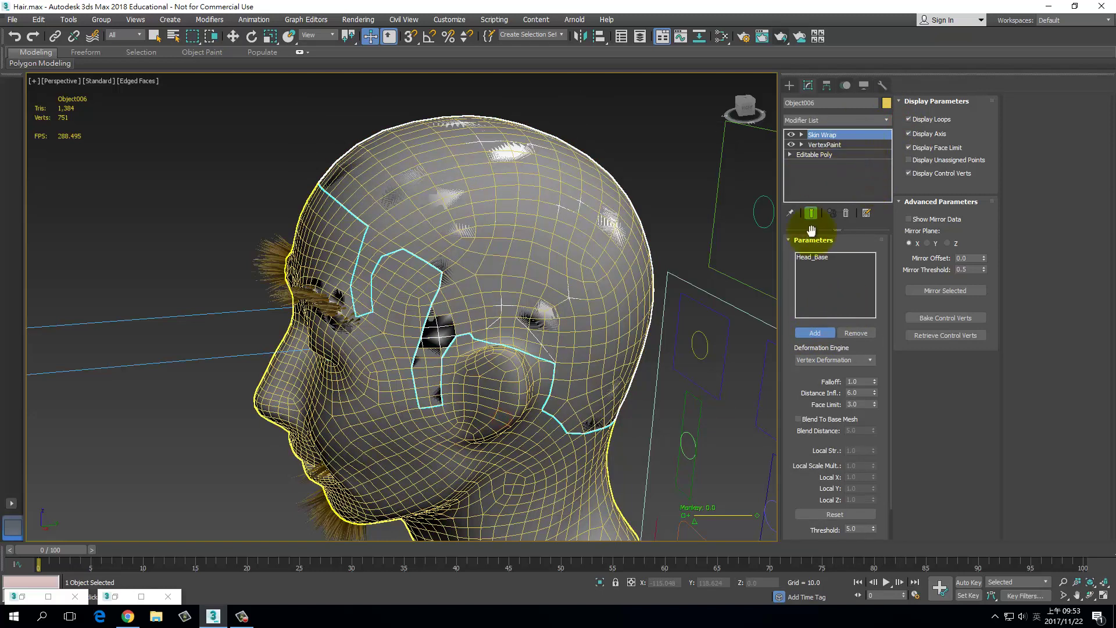
left_click(815, 335)
Step: Add the Hair and Fur (WSM) modifier above Skin Wrap on the scalp cap
left_click(885, 121)
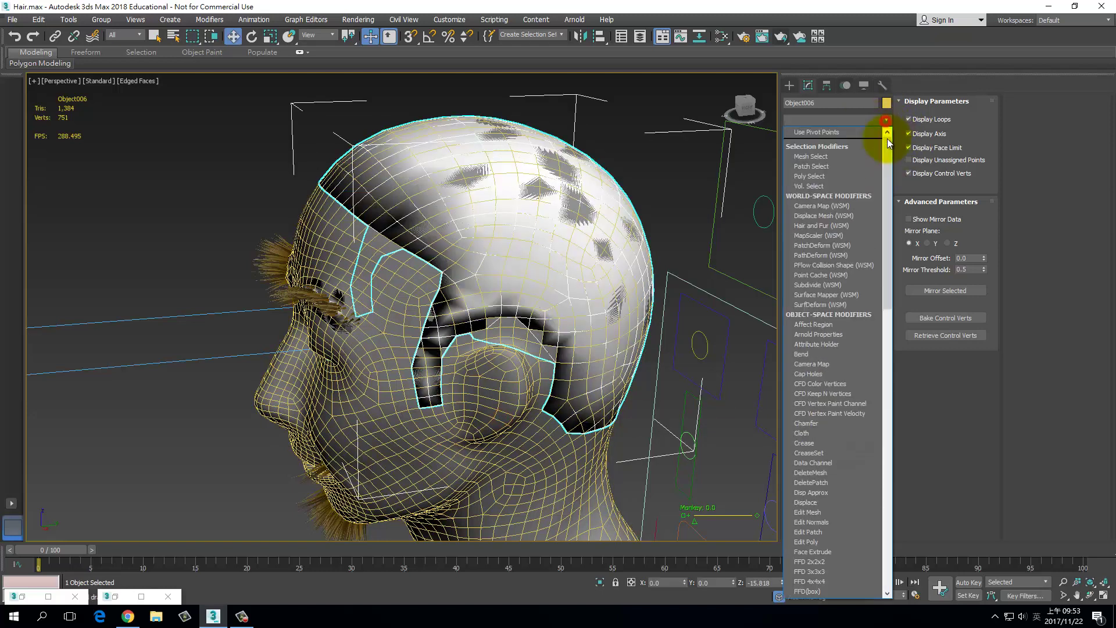
mouse_move(888, 151)
left_mouse_down()
mouse_move(883, 376)
mouse_move(888, 133)
left_mouse_up()
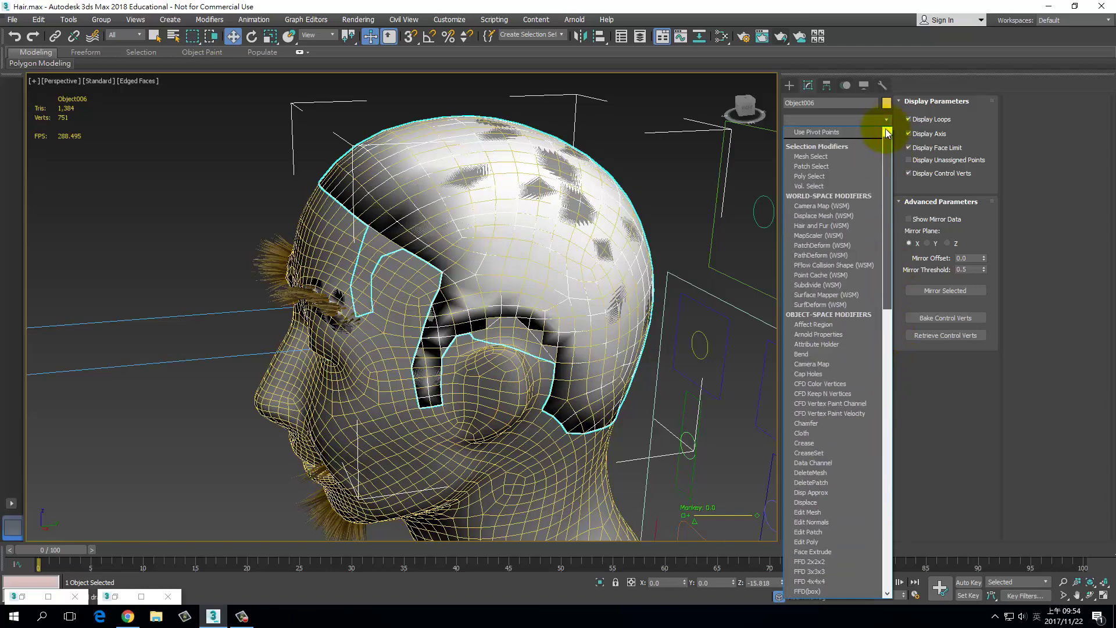
left_click(832, 226)
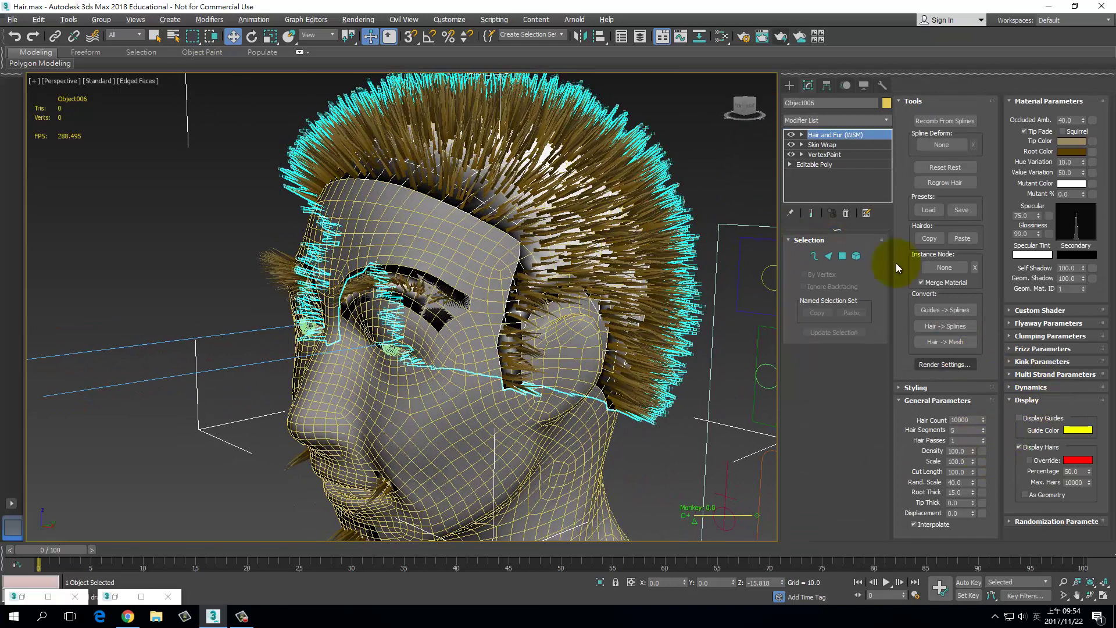
Step: In Slate Material Editor, wire a Vertex Color map into hair Density as an instance
left_click(722, 39)
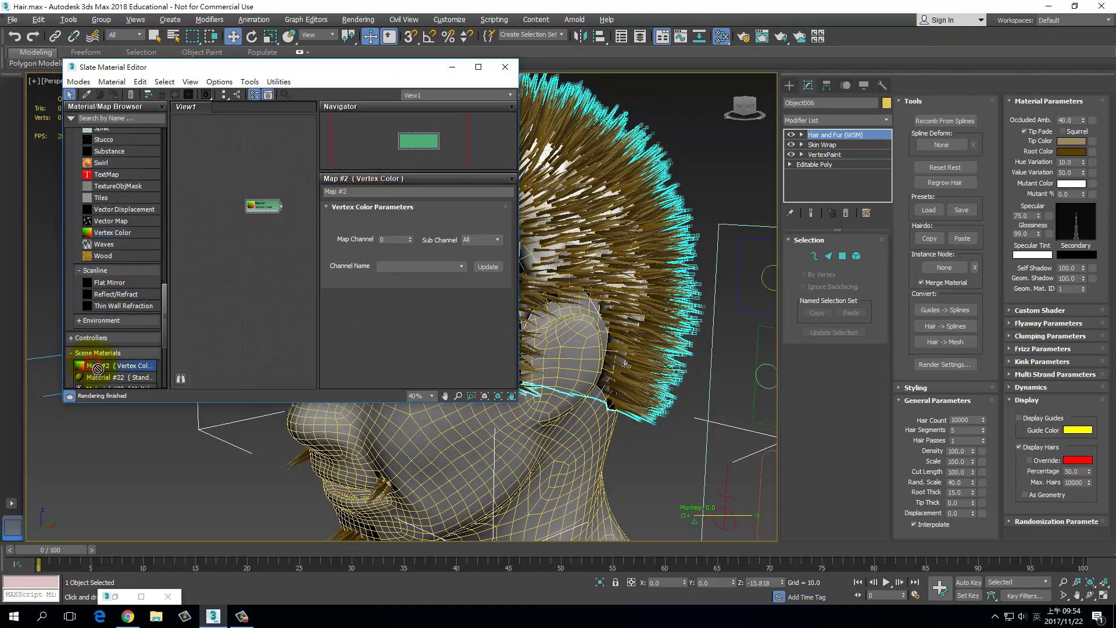
mouse_move(122, 242)
left_mouse_down()
mouse_move(421, 338)
mouse_move(848, 430)
left_mouse_up()
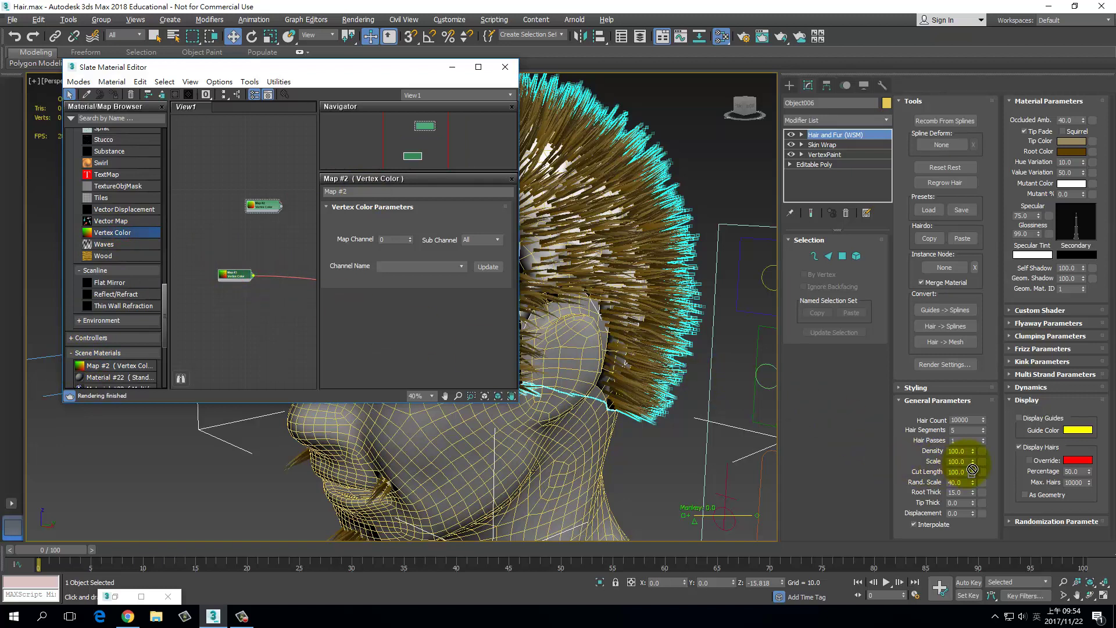
left_click_drag(981, 450, 981, 449)
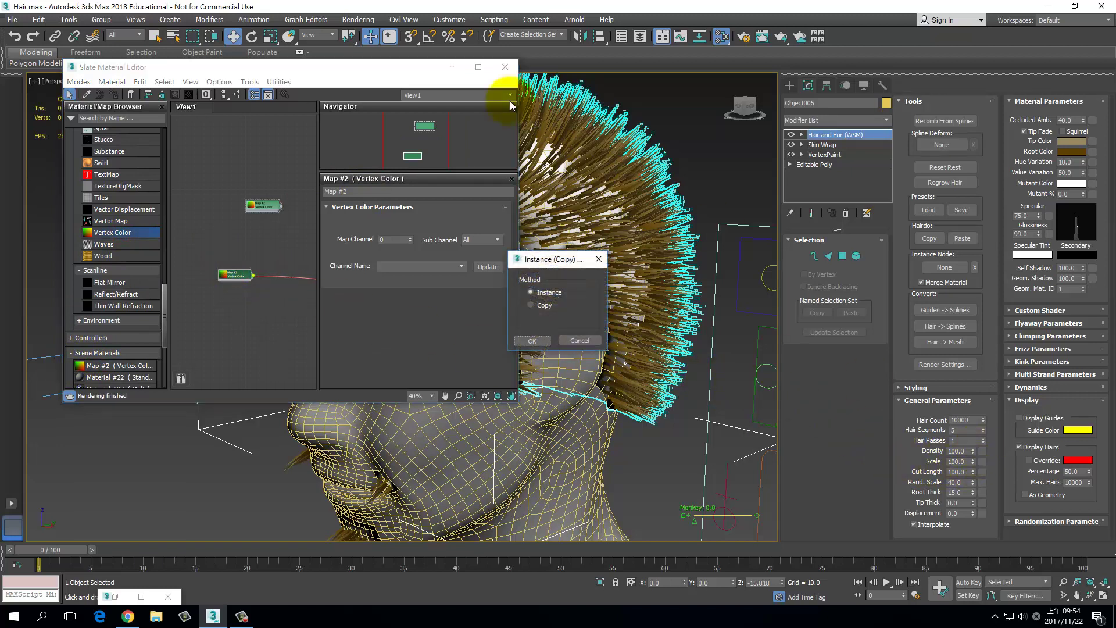
left_click(545, 344)
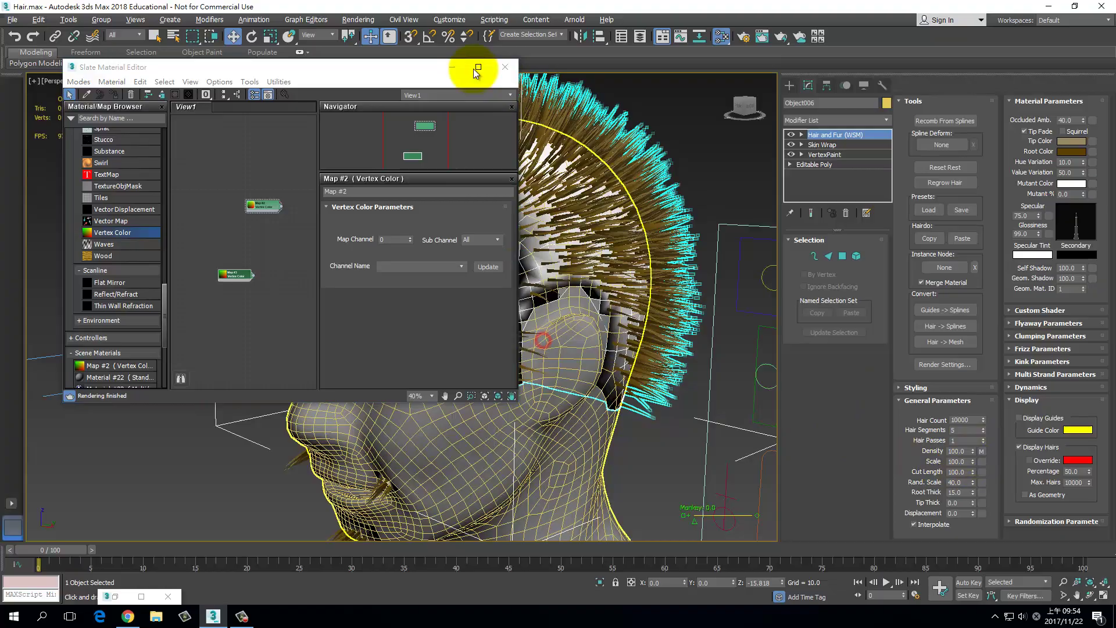
left_click(504, 67)
mouse_move(523, 249)
middle_mouse_down("alt")
mouse_move(600, 240)
mouse_move(540, 180)
mouse_move(461, 150)
middle_mouse_up("alt")
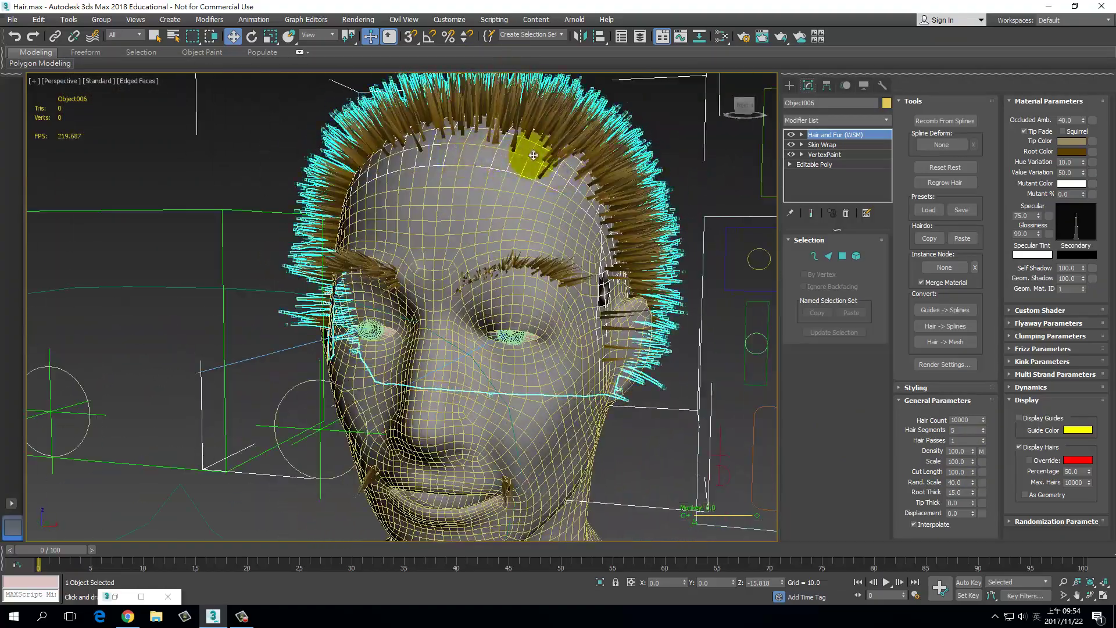
Step: Uncheck Renderable in the scalp cap's Object Properties
middle_click_drag(597, 183, 473, 147, "alt")
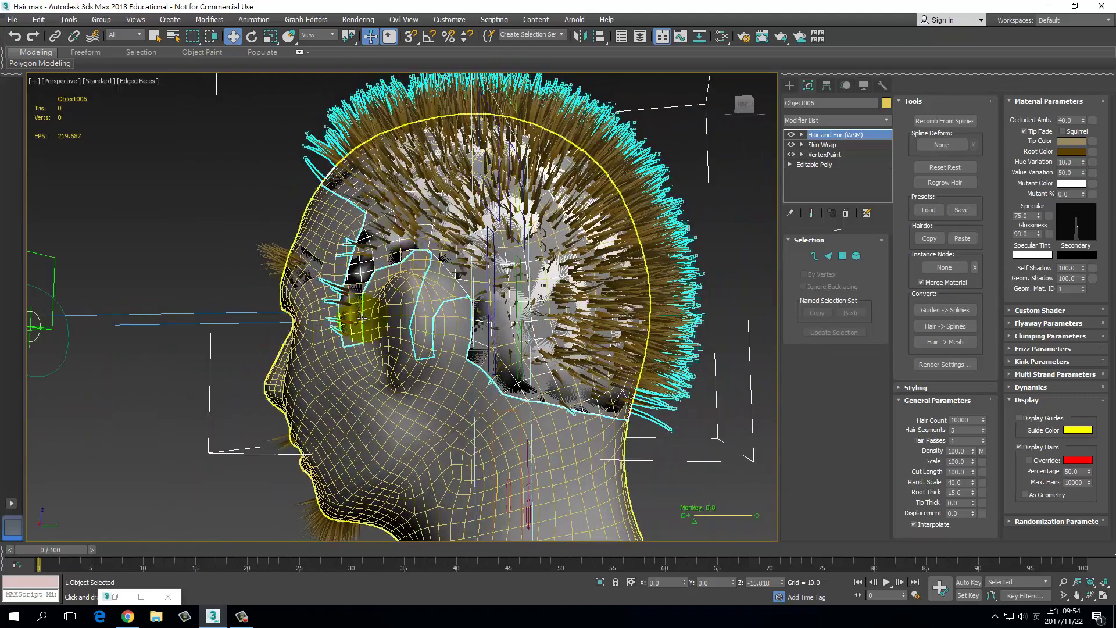
mouse_move(657, 402)
middle_mouse_down("alt")
mouse_move(677, 386)
mouse_move(705, 399)
mouse_move(588, 237)
middle_mouse_up("alt")
right_click(511, 262)
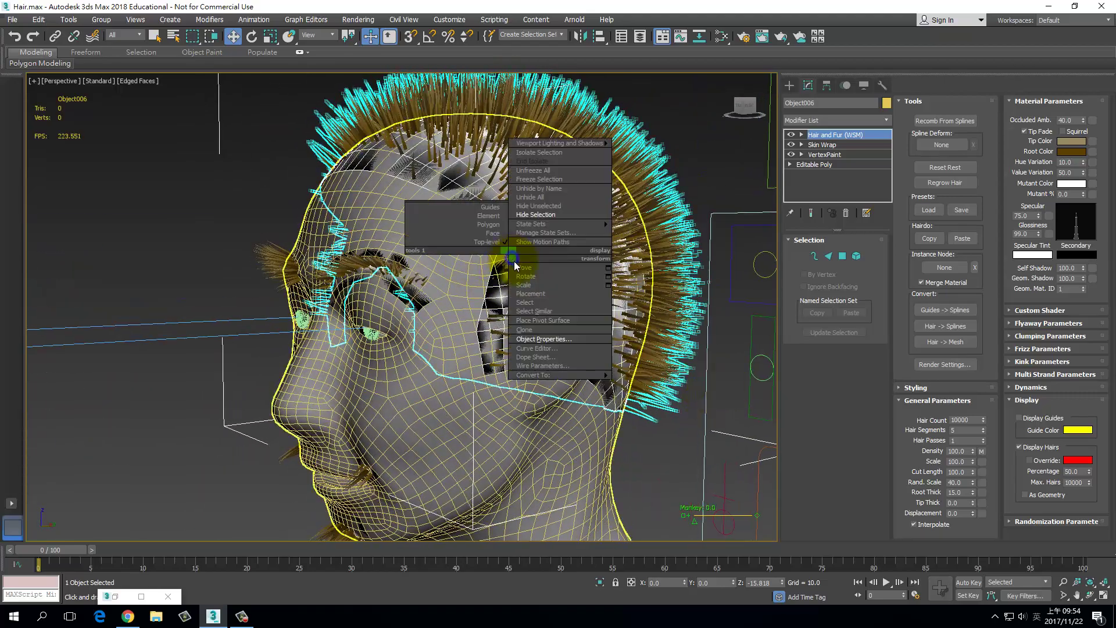
left_click(540, 337)
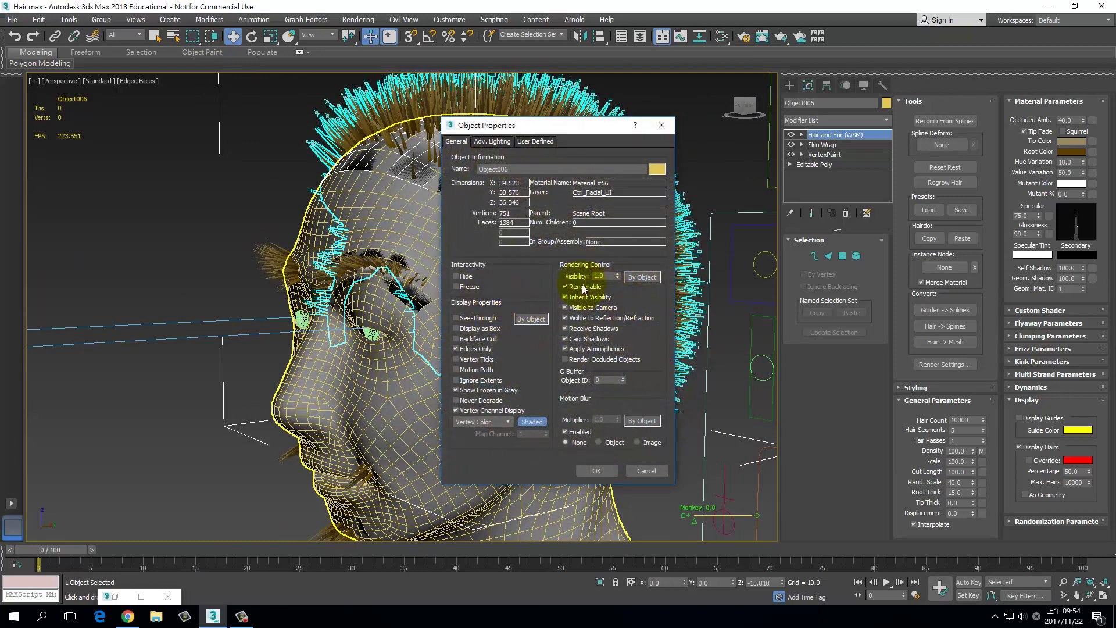
left_click(572, 287)
left_click(597, 470)
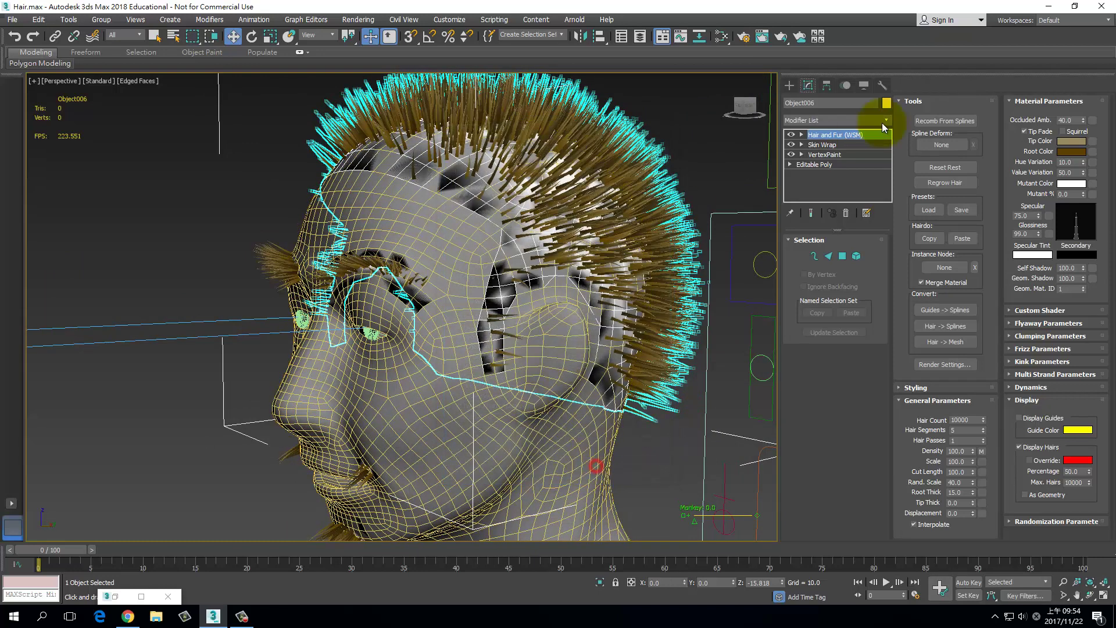
Step: Load the meHulkaaaar preset onto the scalp hair, then select the facial hair object
left_click(929, 211)
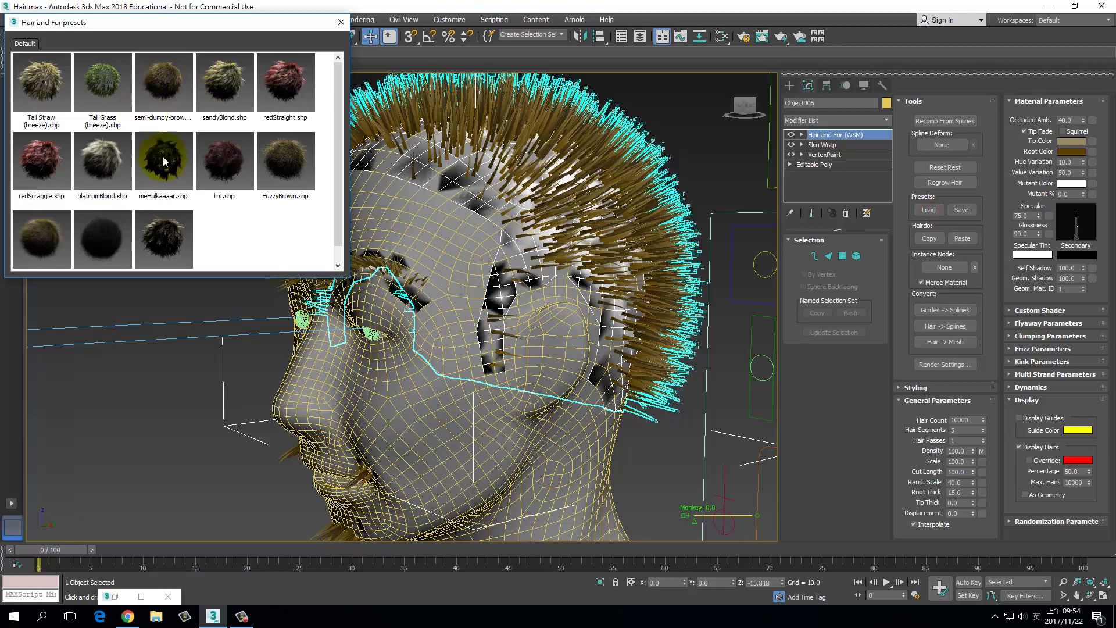
left_click(173, 182)
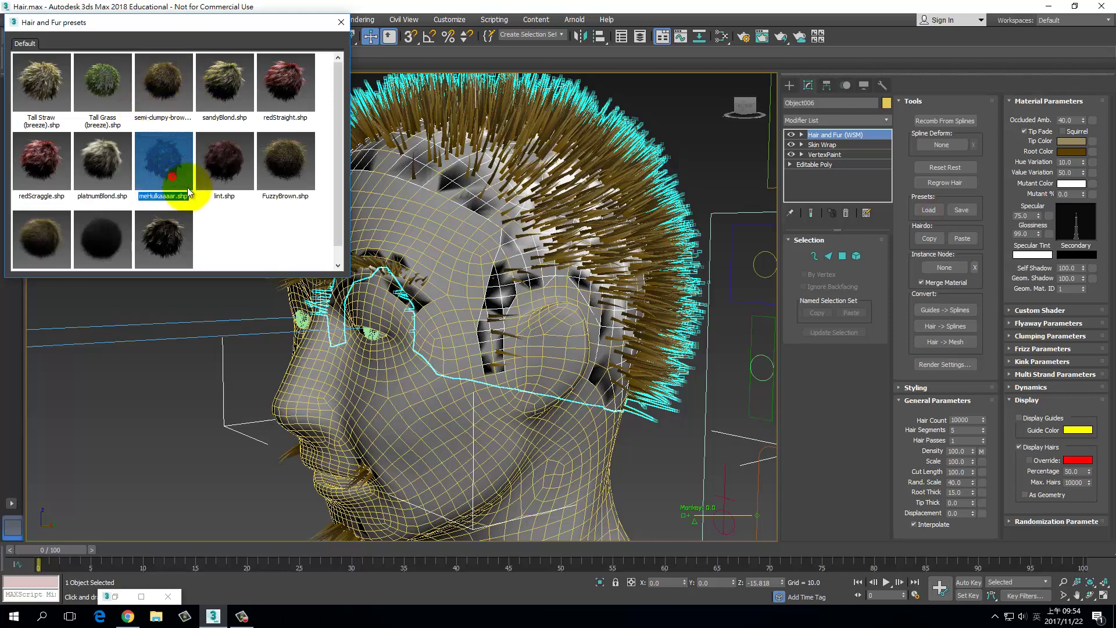
double_click(148, 165)
scroll(707, 219, "down", 3)
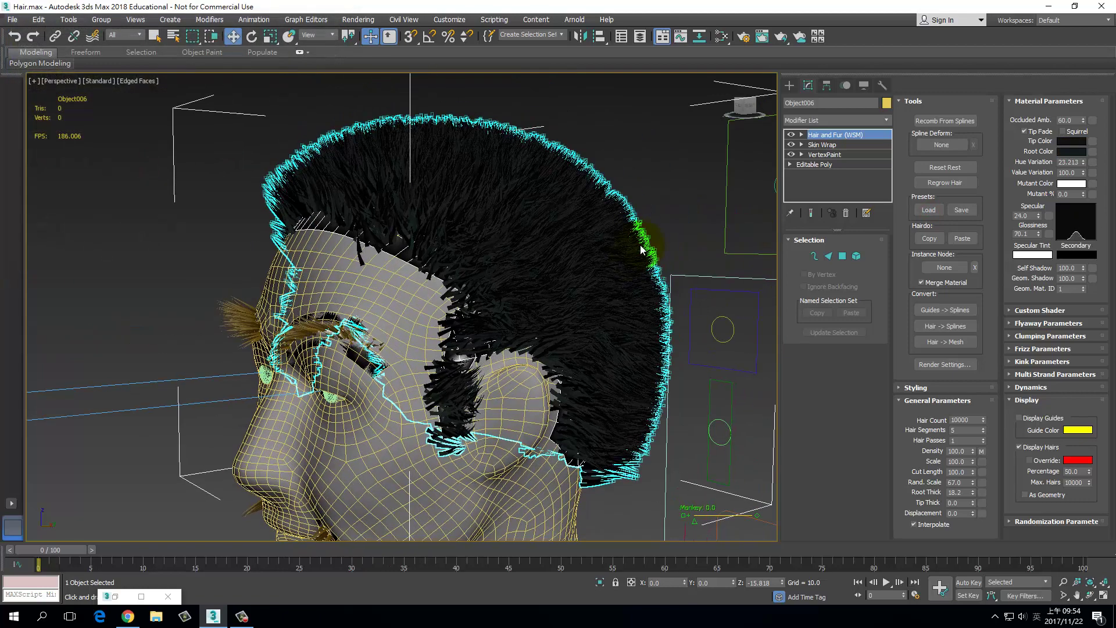
mouse_move(707, 219)
middle_mouse_down("alt")
mouse_move(589, 256)
mouse_move(599, 249)
mouse_move(586, 278)
mouse_move(588, 240)
mouse_move(577, 250)
mouse_move(576, 234)
middle_mouse_up("alt")
scroll(590, 248, "up", 3)
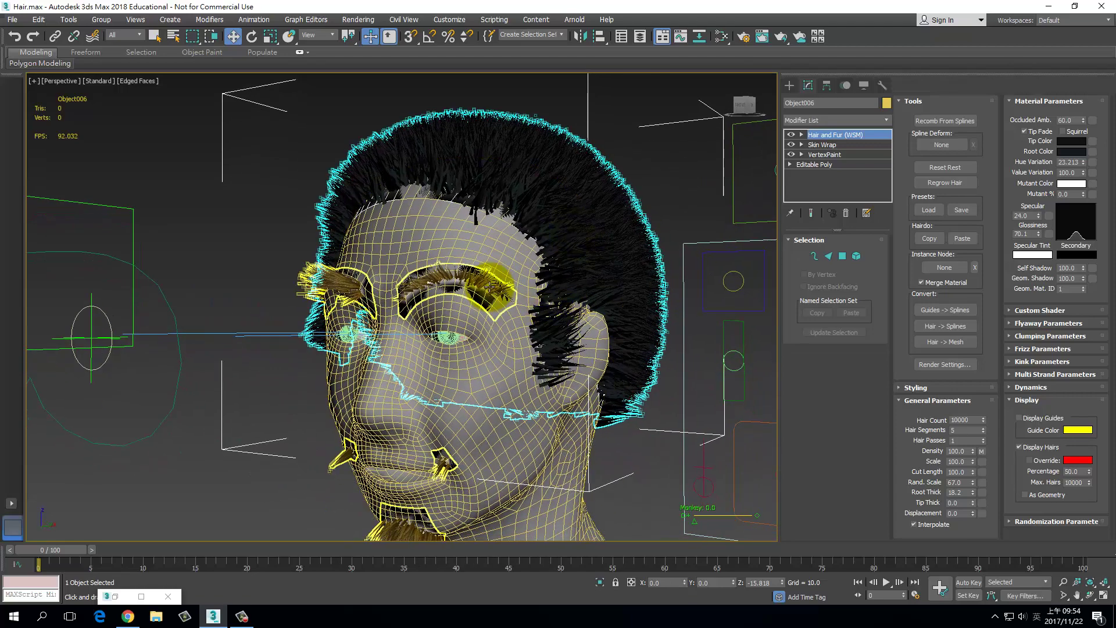
left_click(970, 286)
key("ctrl+z")
Step: Apply the dark preset to the eyebrow and beard hair and render the view
left_click(929, 210)
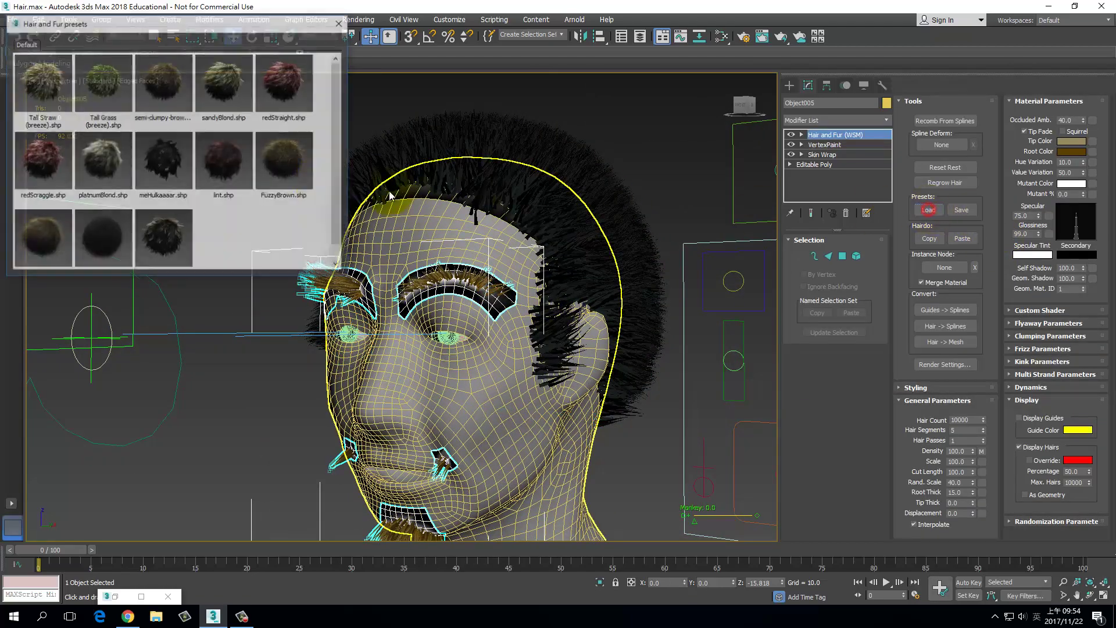
double_click(176, 168)
mouse_move(672, 295)
middle_mouse_down("alt")
mouse_move(571, 207)
mouse_move(556, 242)
mouse_move(601, 265)
middle_mouse_up("alt")
key("shift+q")
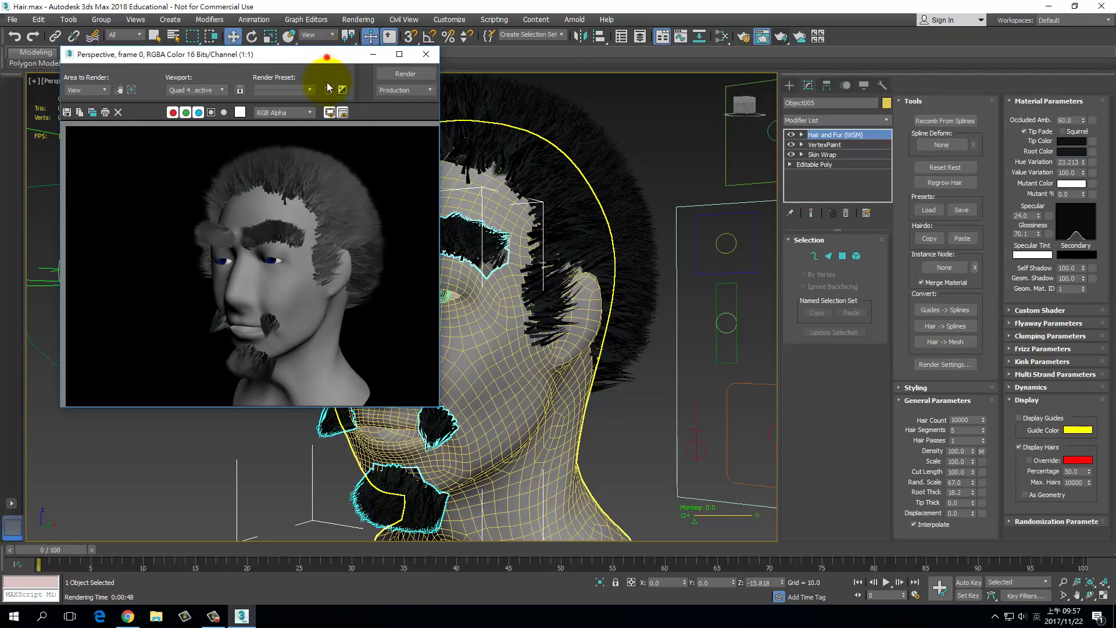
left_click_drag(326, 61, 327, 89)
mouse_move(511, 279)
middle_mouse_down("alt")
mouse_move(548, 303)
mouse_move(511, 273)
middle_mouse_up("alt")
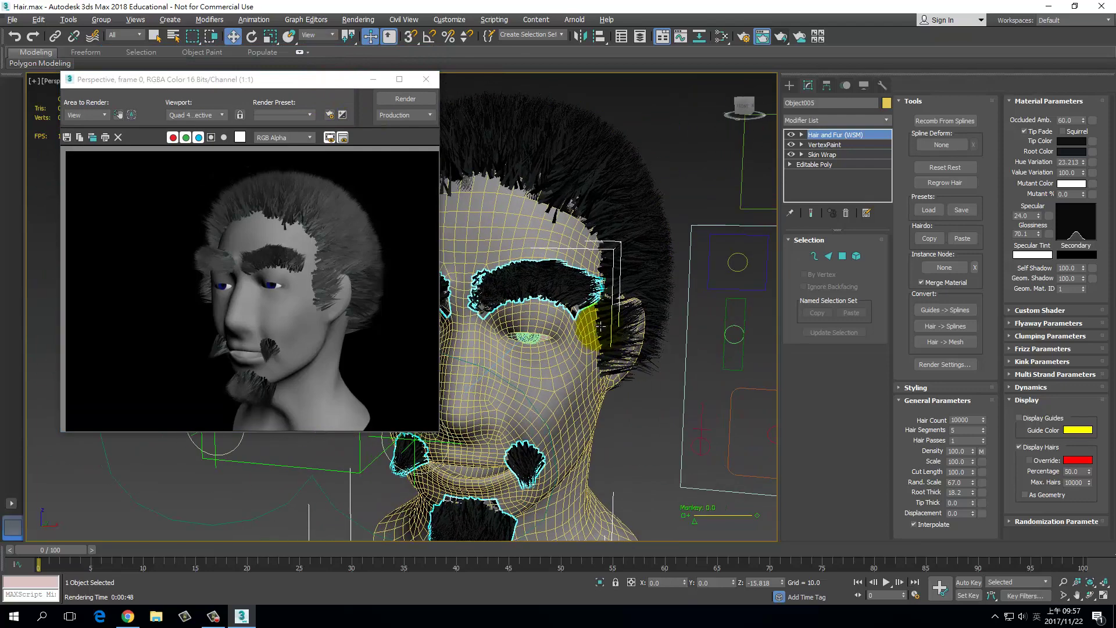
scroll(294, 263, "up", 1)
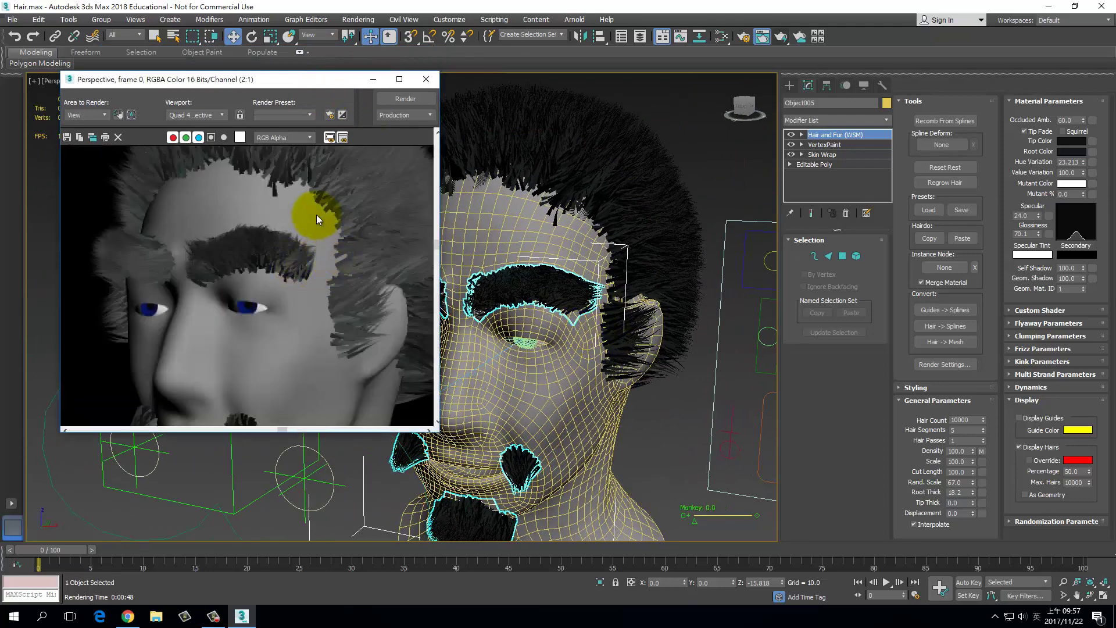
mouse_move(346, 344)
middle_mouse_down()
mouse_move(323, 241)
mouse_move(357, 211)
middle_mouse_up()
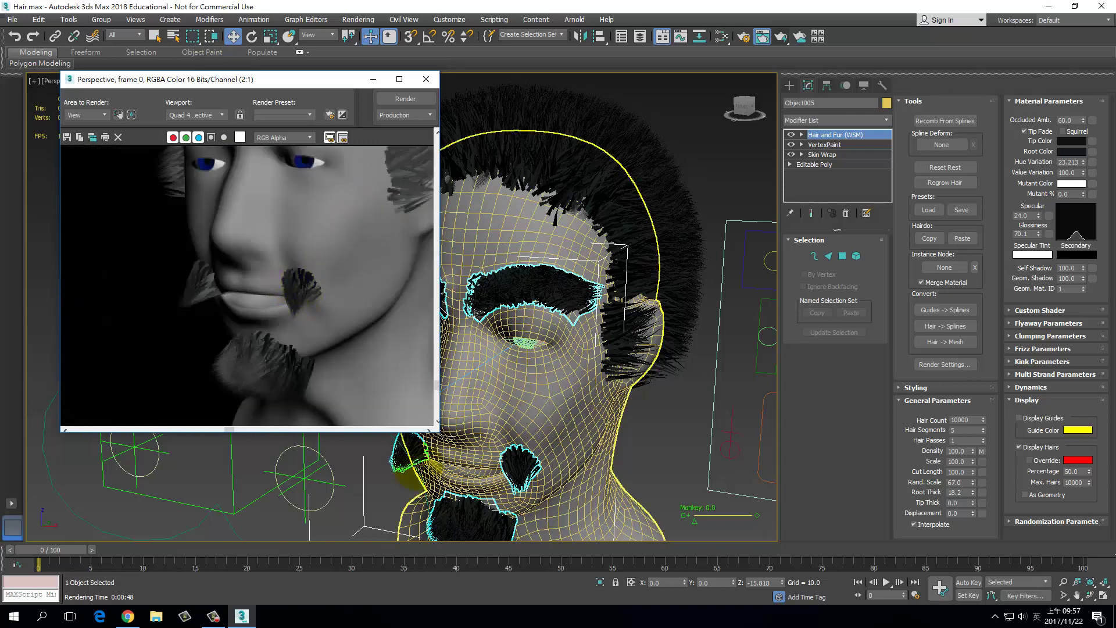
left_click(252, 624)
left_click(225, 620)
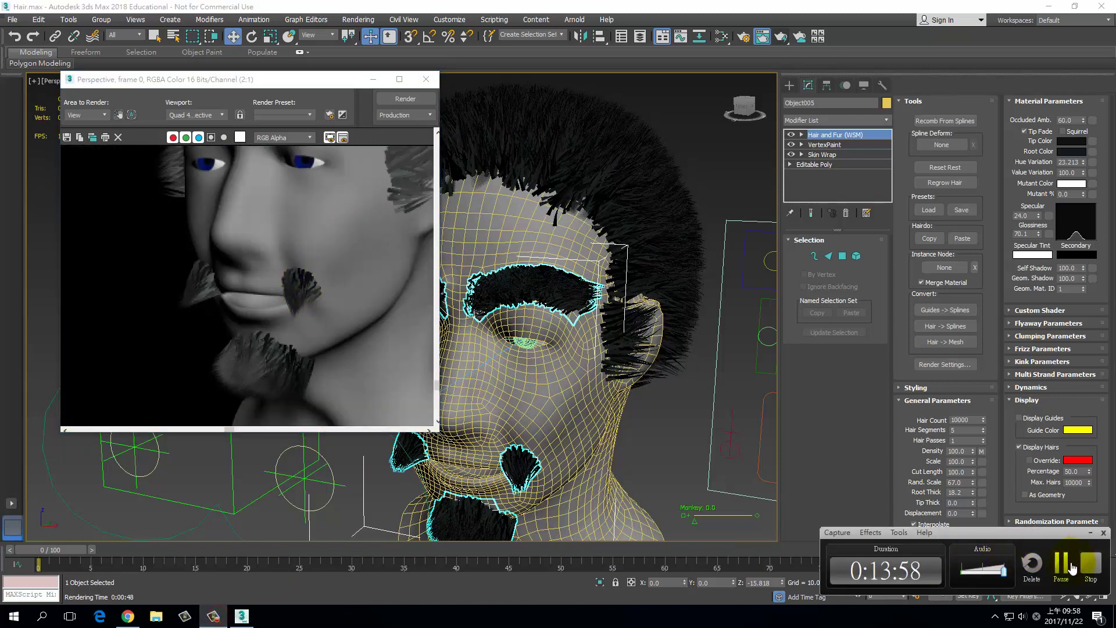